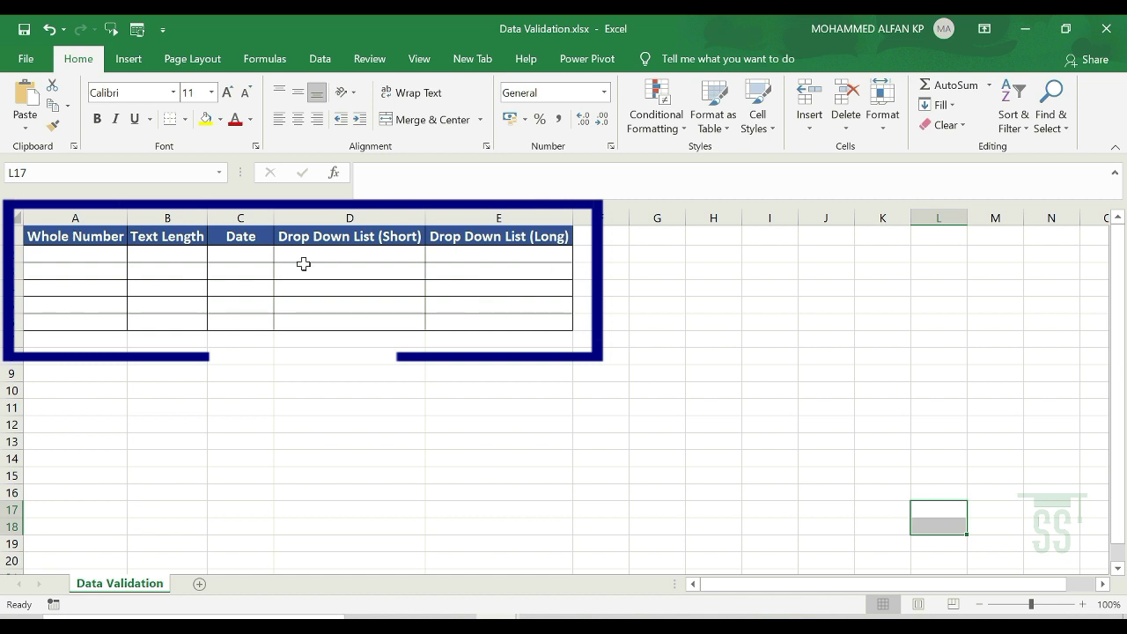
drag(61, 234, 488, 238)
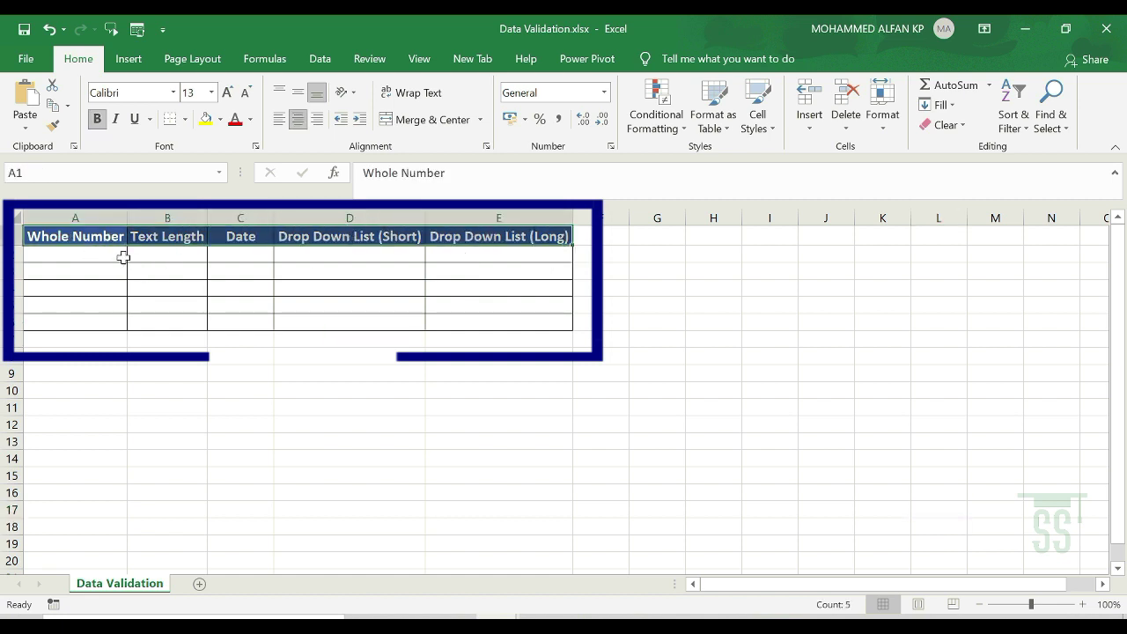
click(83, 259)
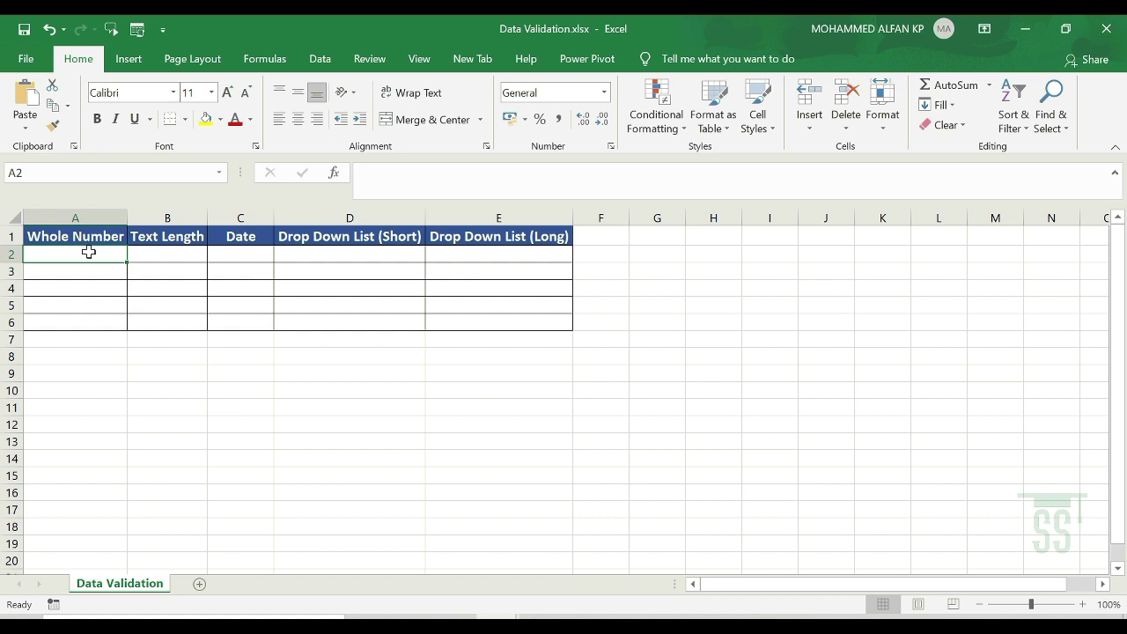
Enter the test values 6687, gllkjg and %^&&** in cells J7, J8 and J9.
click(820, 339)
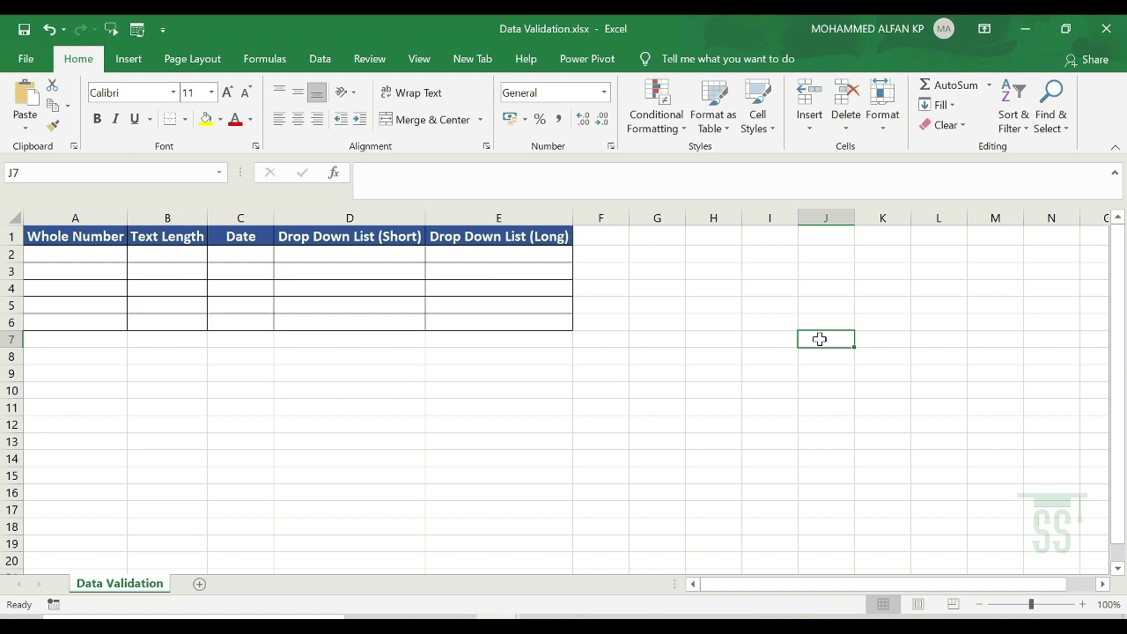
text(6687)
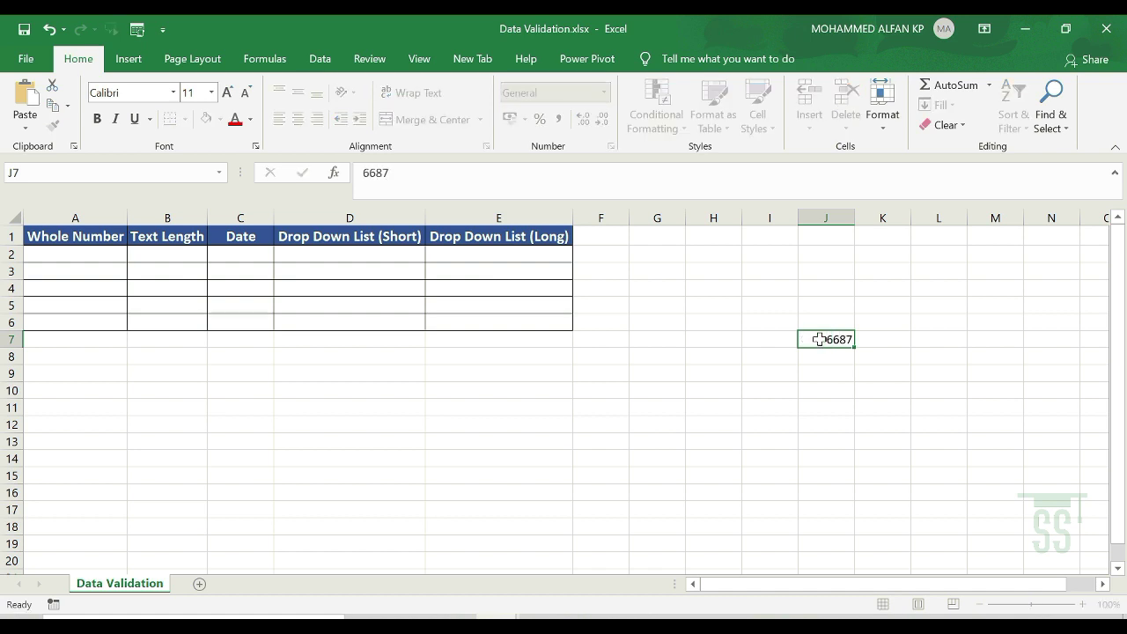
key(Return)
text(gllkjg)
key(Return)
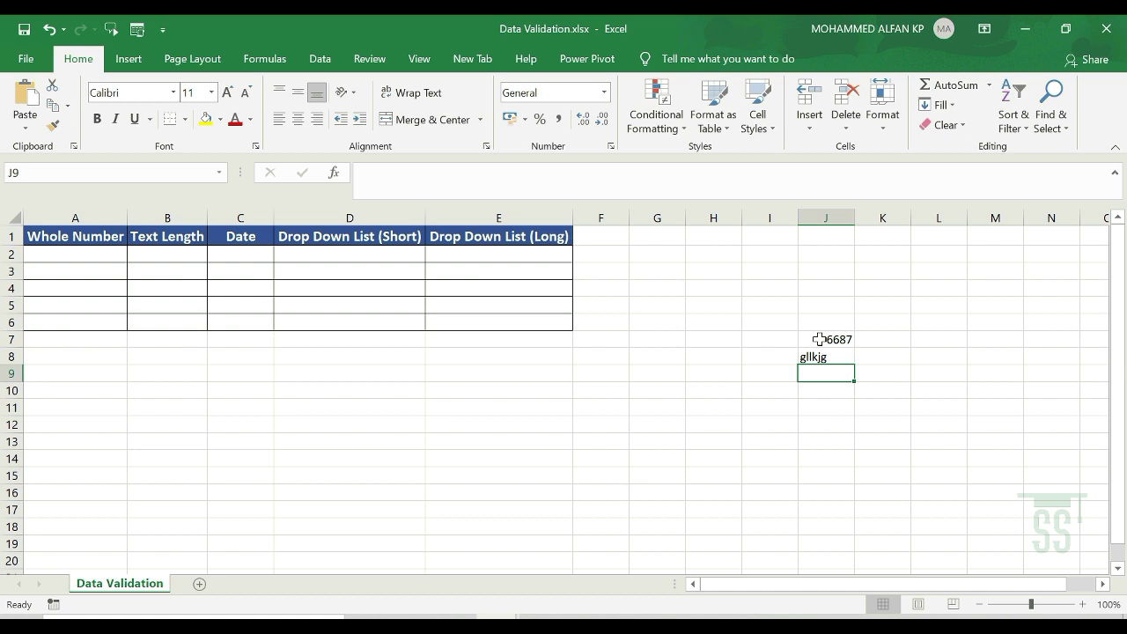
text(%^&&**)
key(Return)
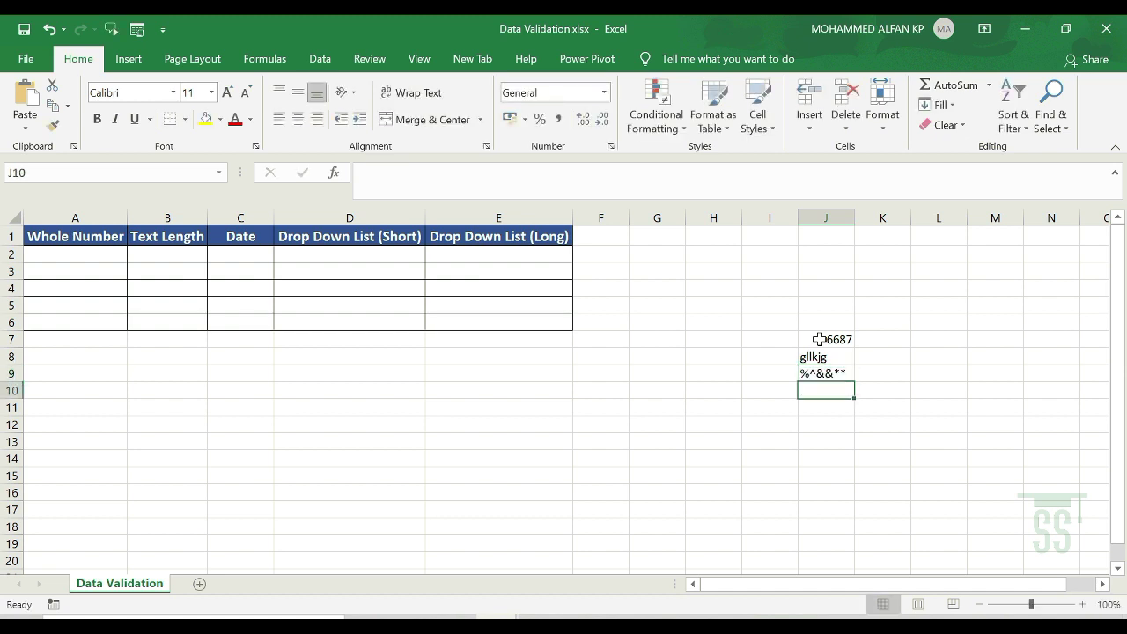
Clear the test entries from cells J7 to J9.
drag(819, 339, 820, 405)
key(Delete)
click(498, 509)
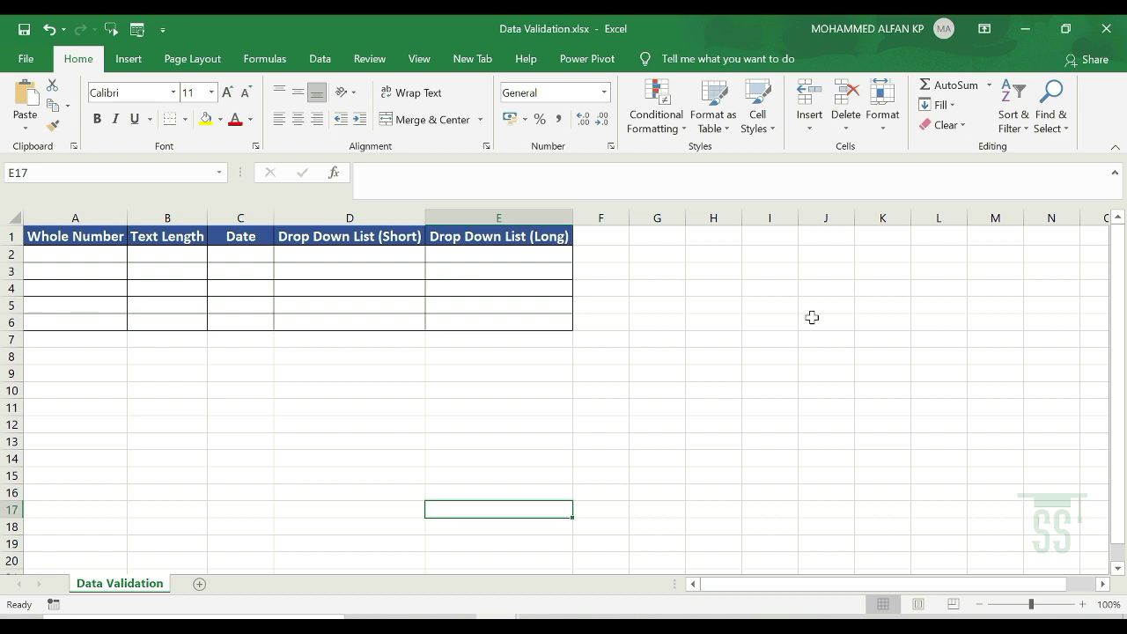
Open the data validation settings for the Whole Number cells A2:A6 and look over the input message and error alert options.
click(69, 254)
drag(77, 263, 76, 321)
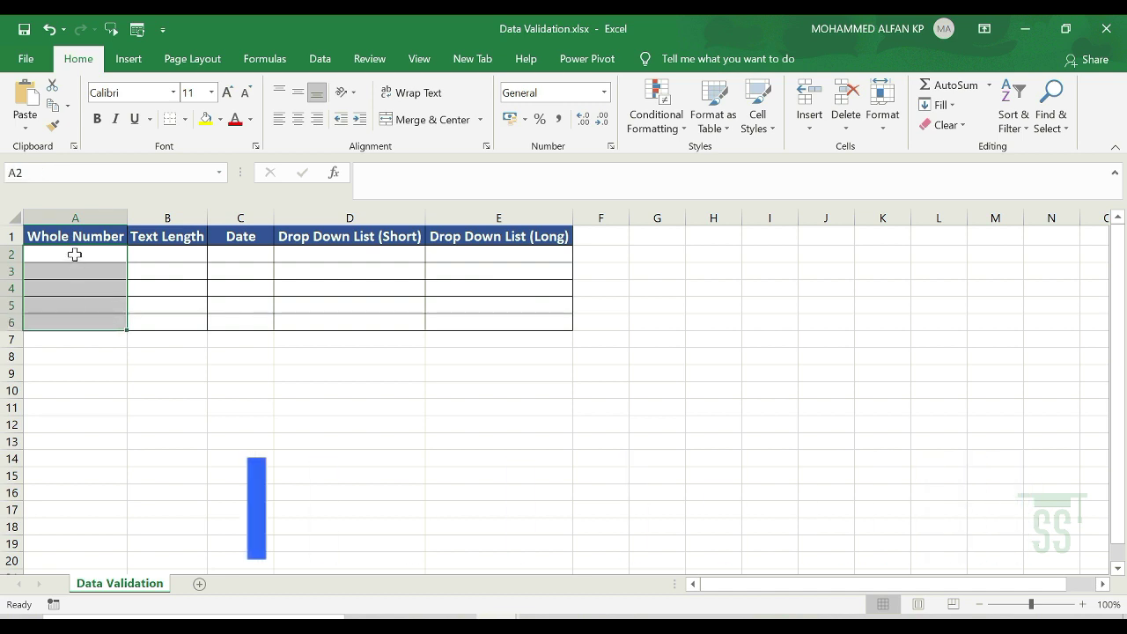
drag(75, 255, 76, 317)
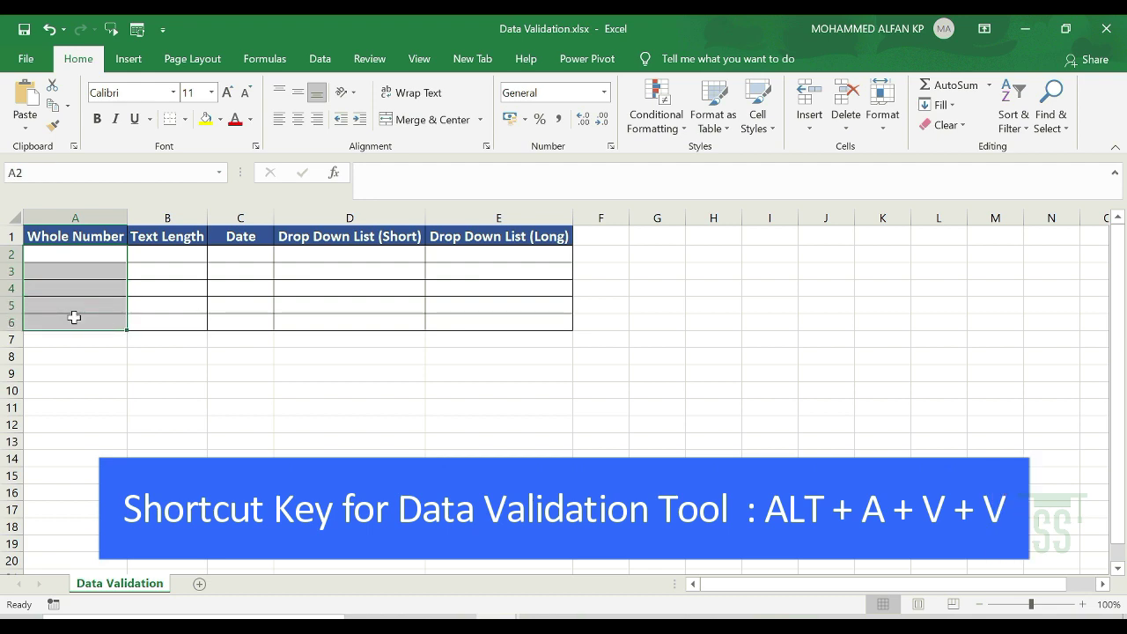
click(320, 58)
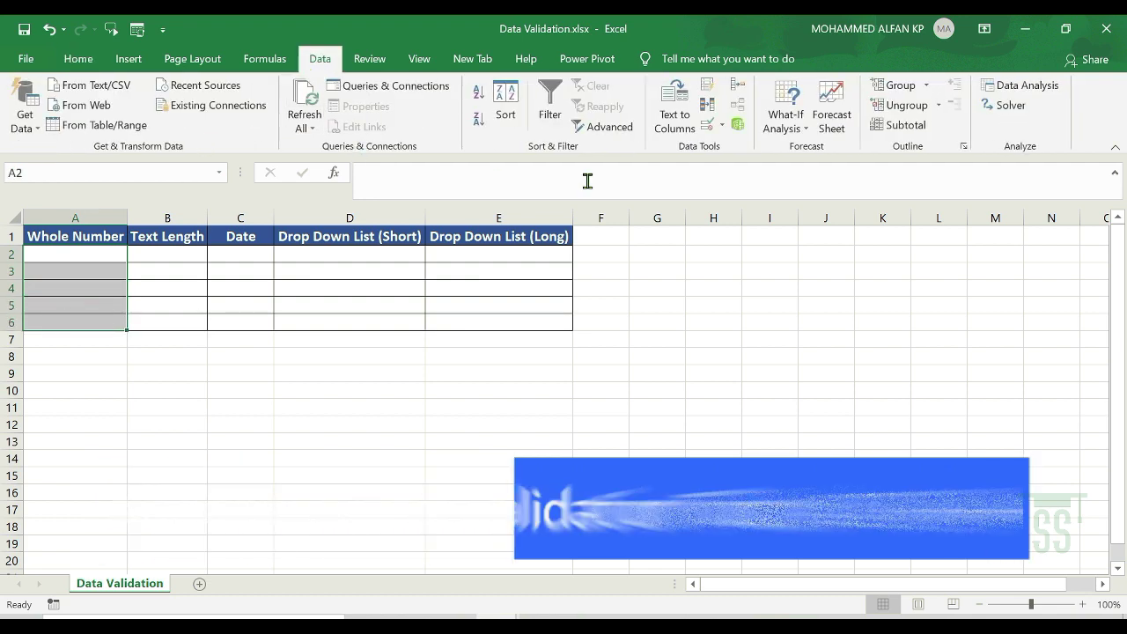
click(710, 128)
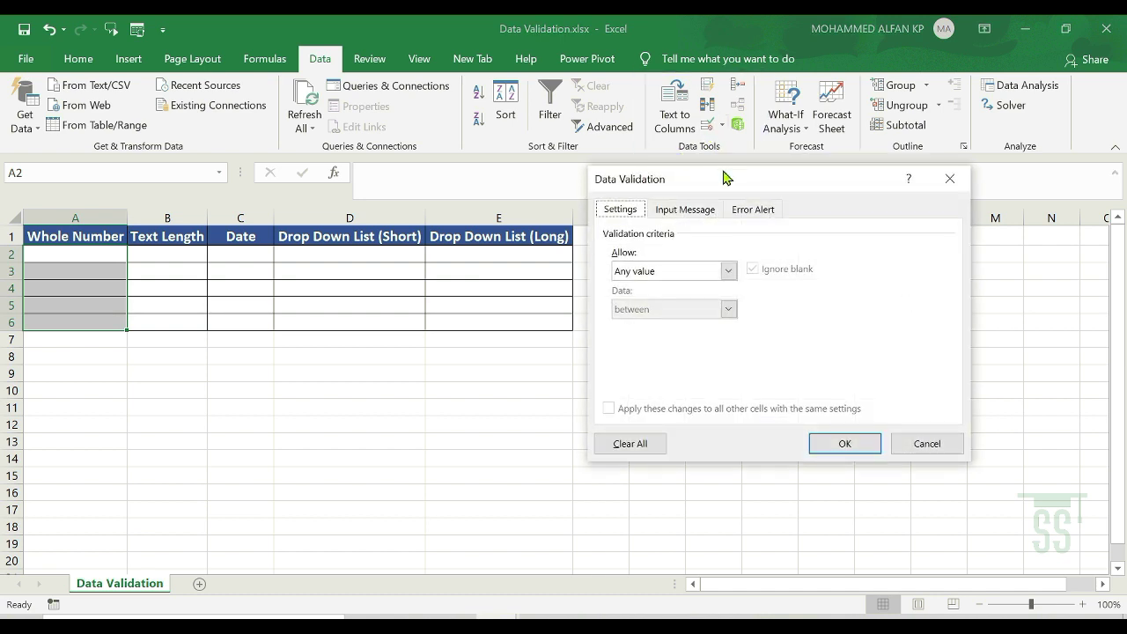
drag(724, 225, 712, 244)
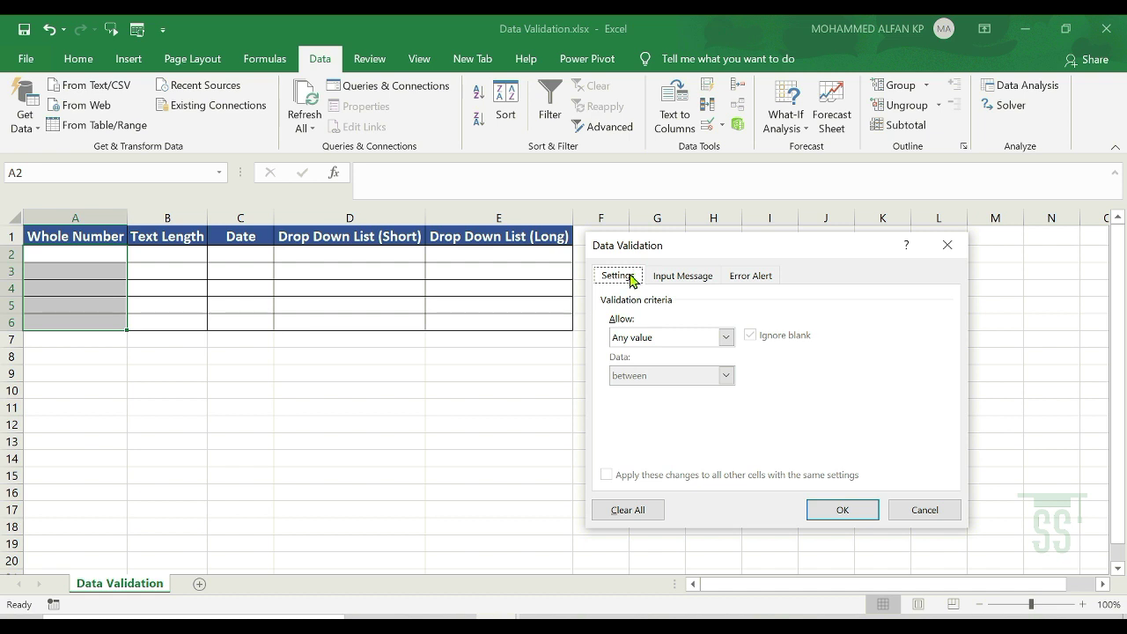
click(685, 276)
click(754, 280)
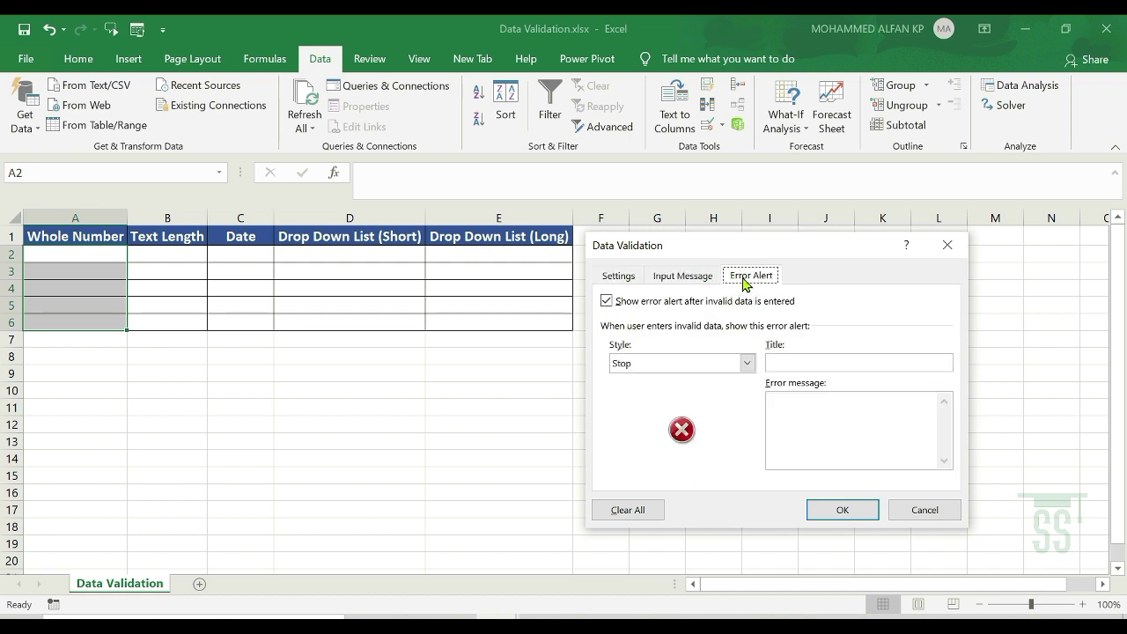
click(620, 283)
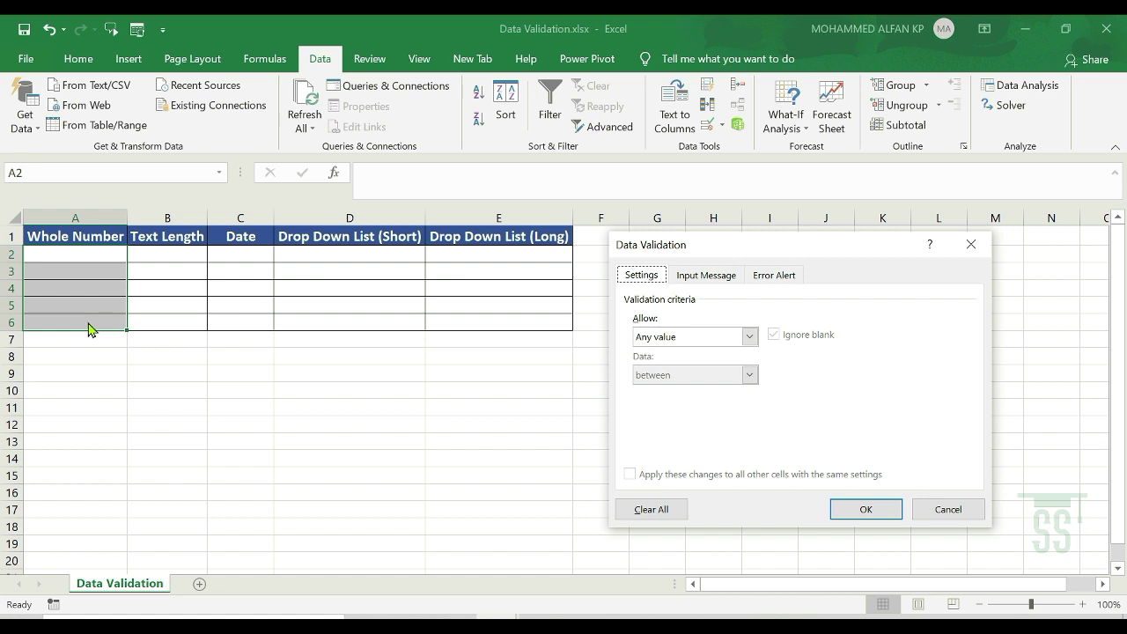
Restrict the Whole Number cells A2:A6 to whole numbers between a minimum of 3 and a maximum of 10.
click(750, 338)
click(722, 366)
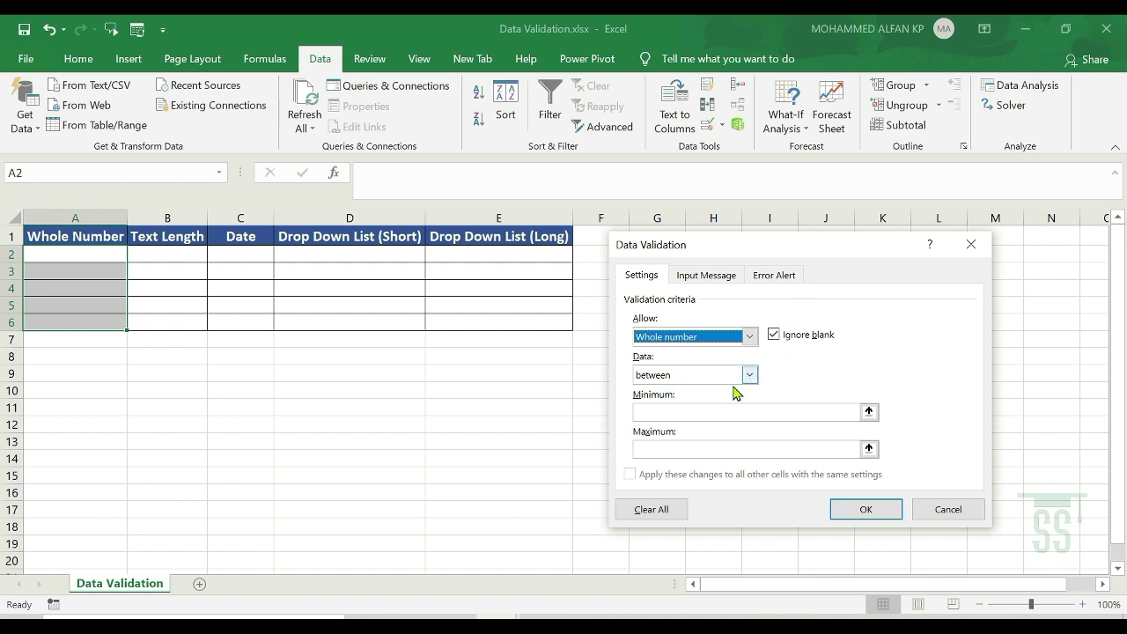
click(750, 376)
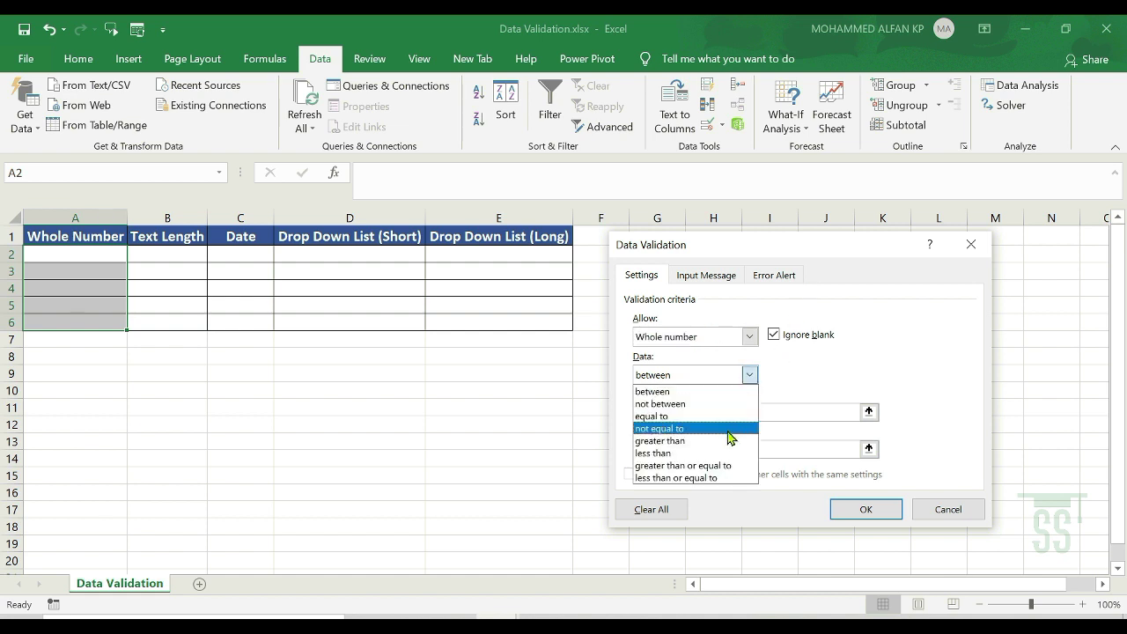
click(707, 394)
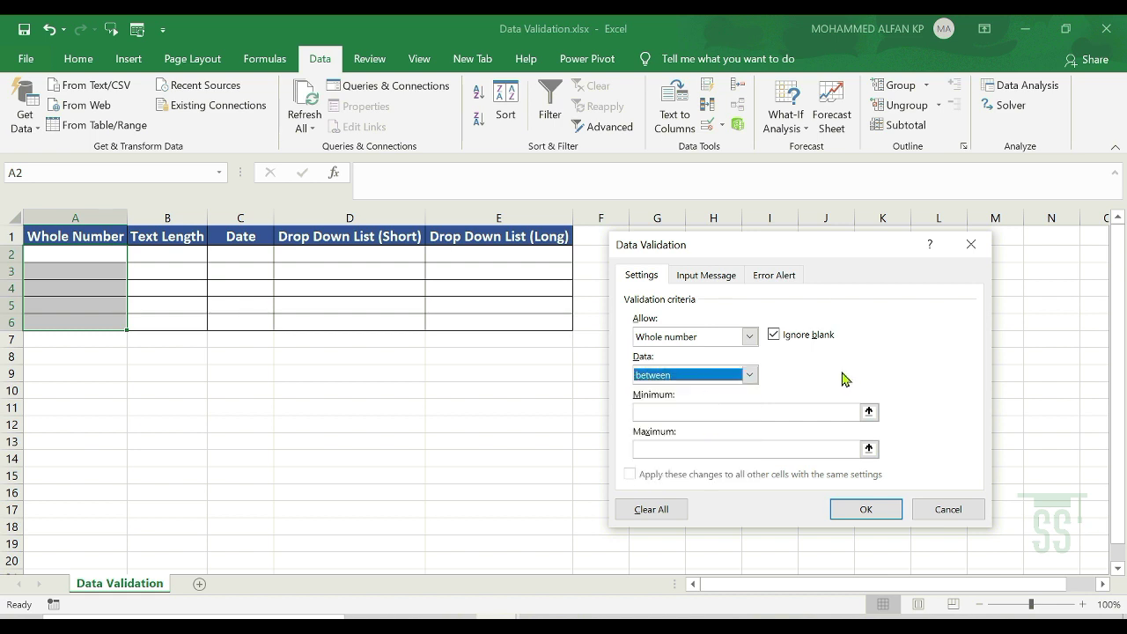
click(727, 413)
text(3)
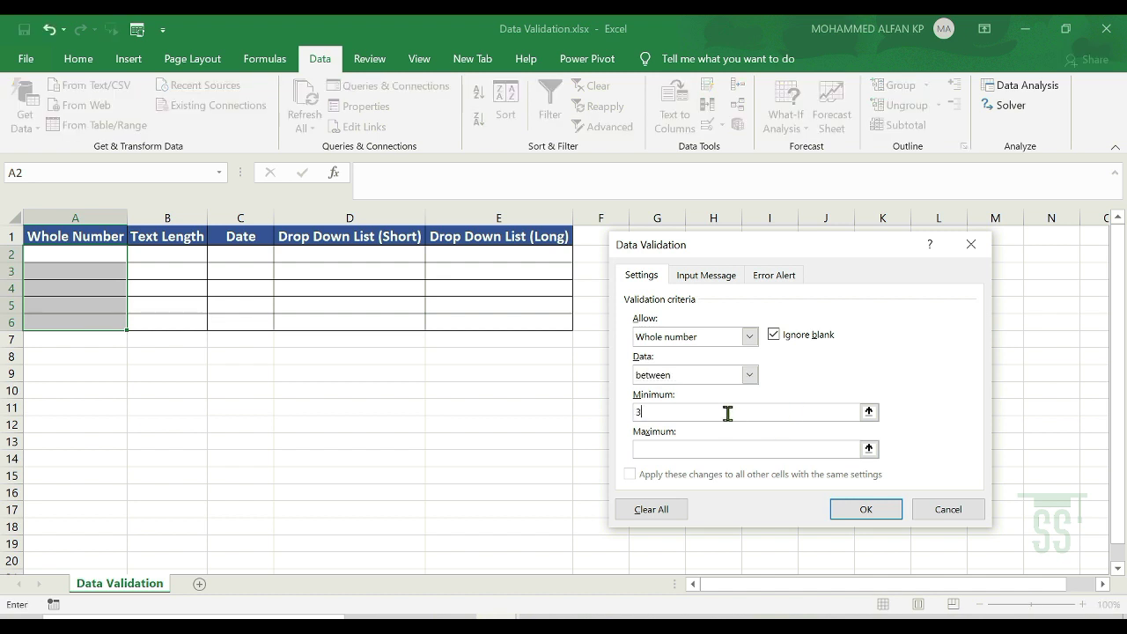
click(695, 447)
text(10)
click(861, 511)
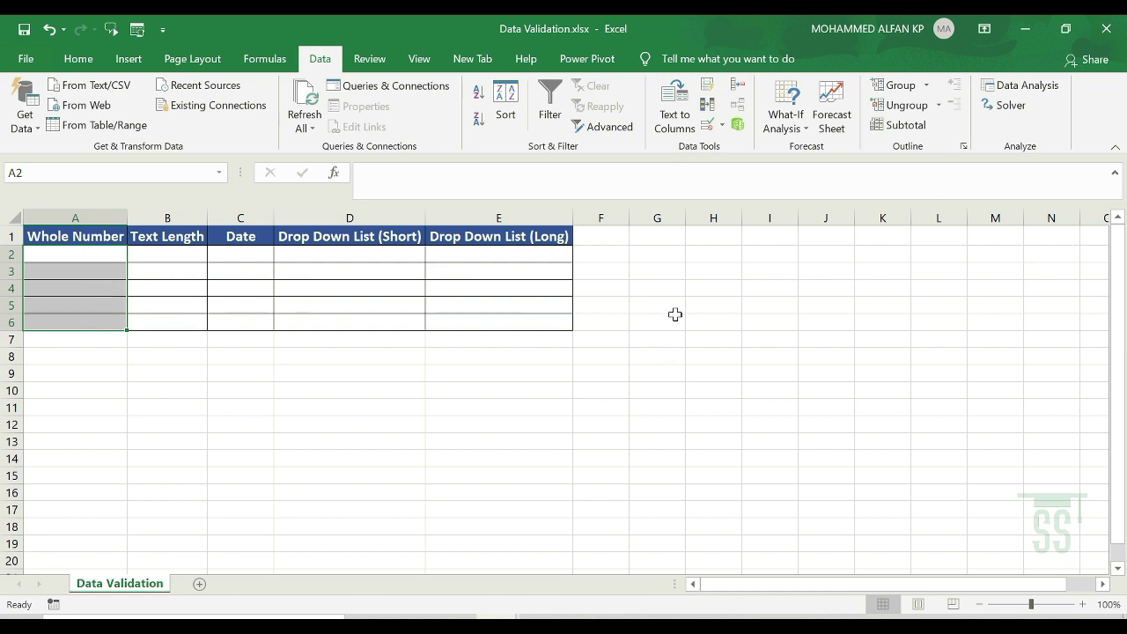
Test the whole number rule by entering 6 in cell A2 and 3 in cell A3.
click(673, 319)
click(93, 252)
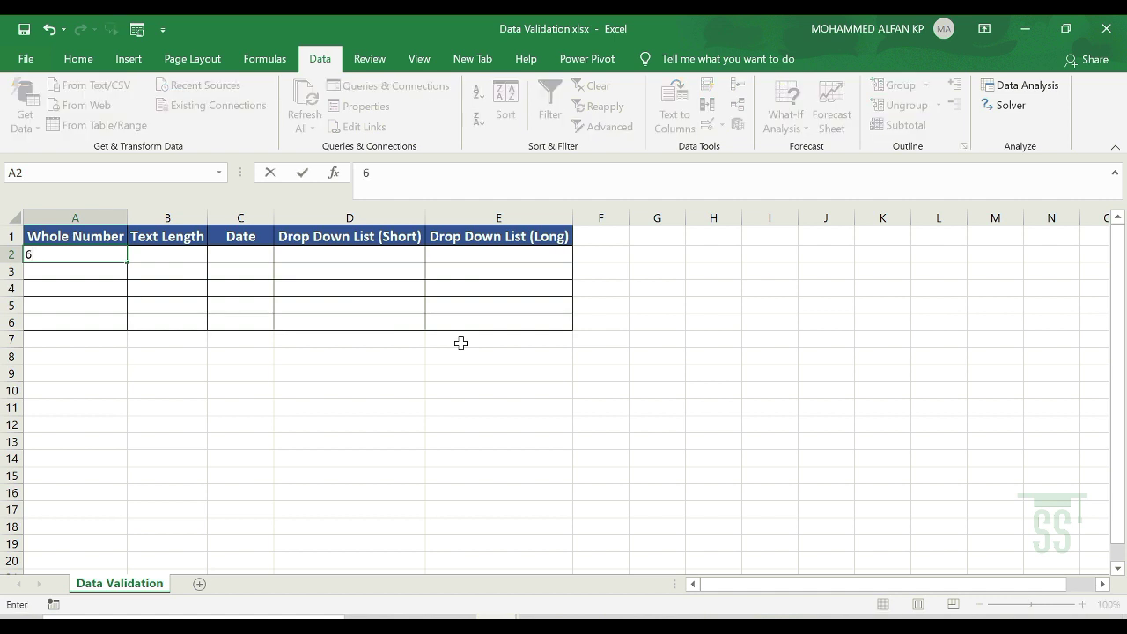
key(Return)
text(3)
key(Return)
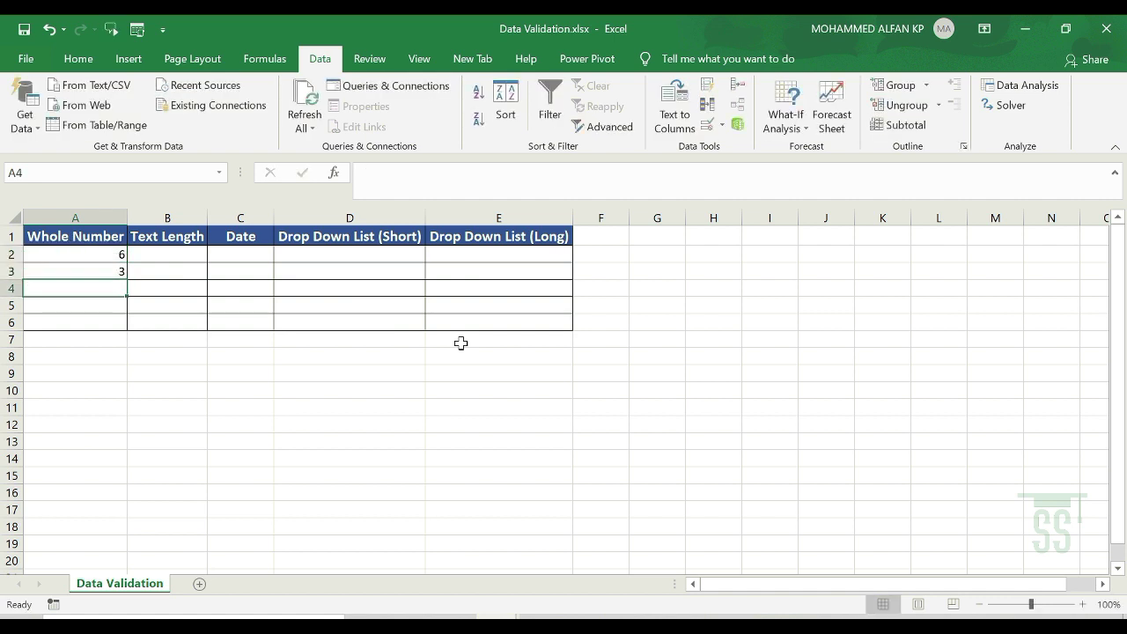
Try to enter 11 in cell A4, and retry the entry with 4.
text(11)
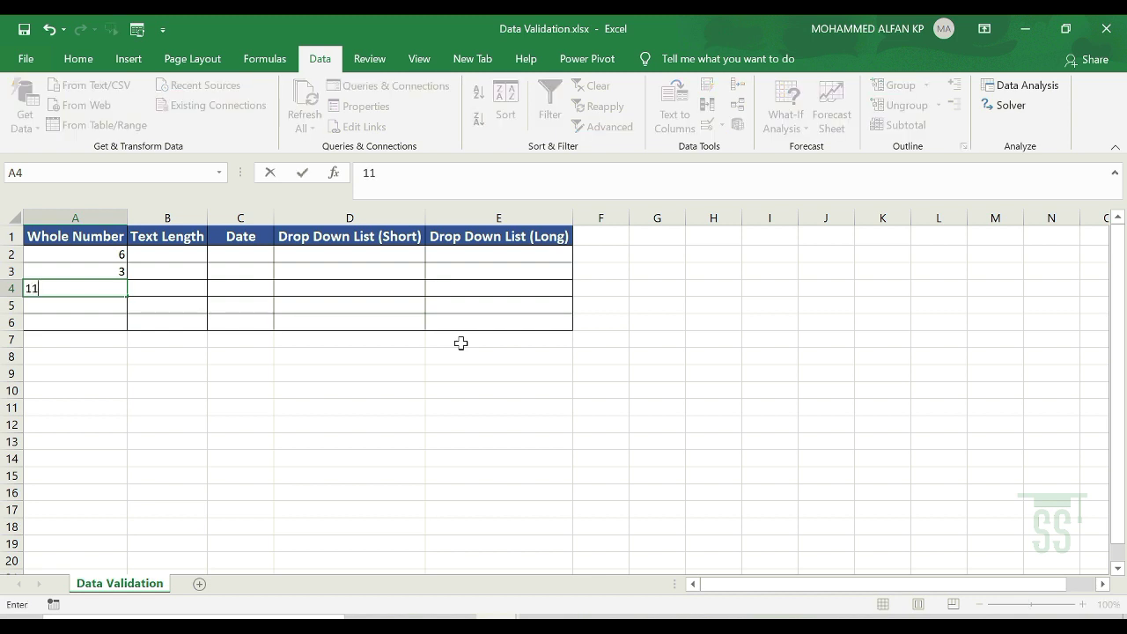
key(Return)
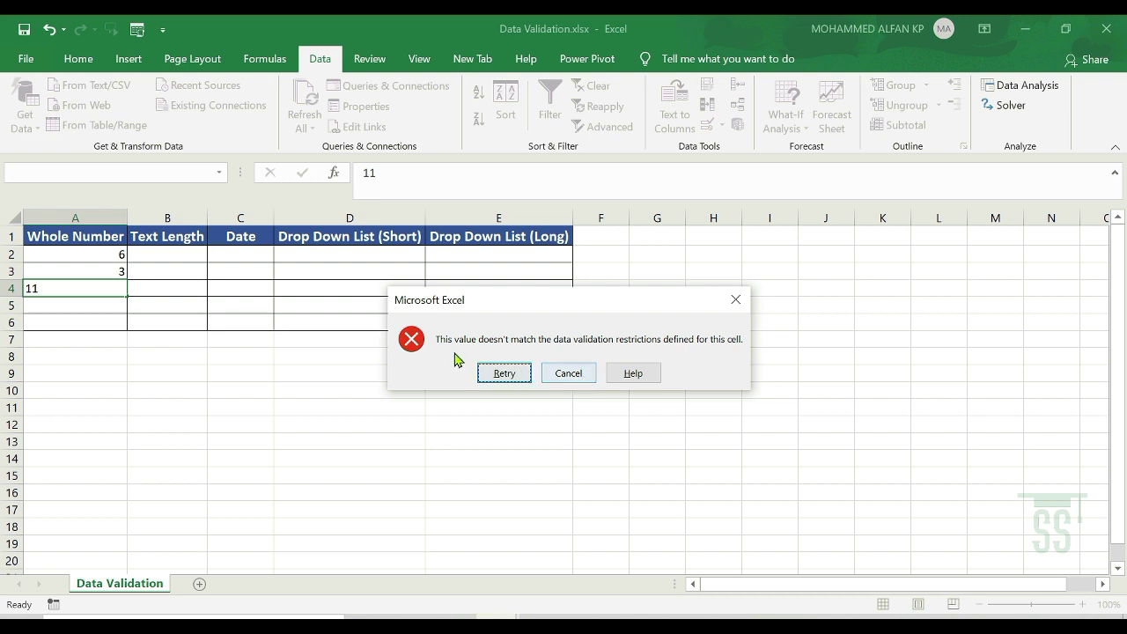
click(507, 376)
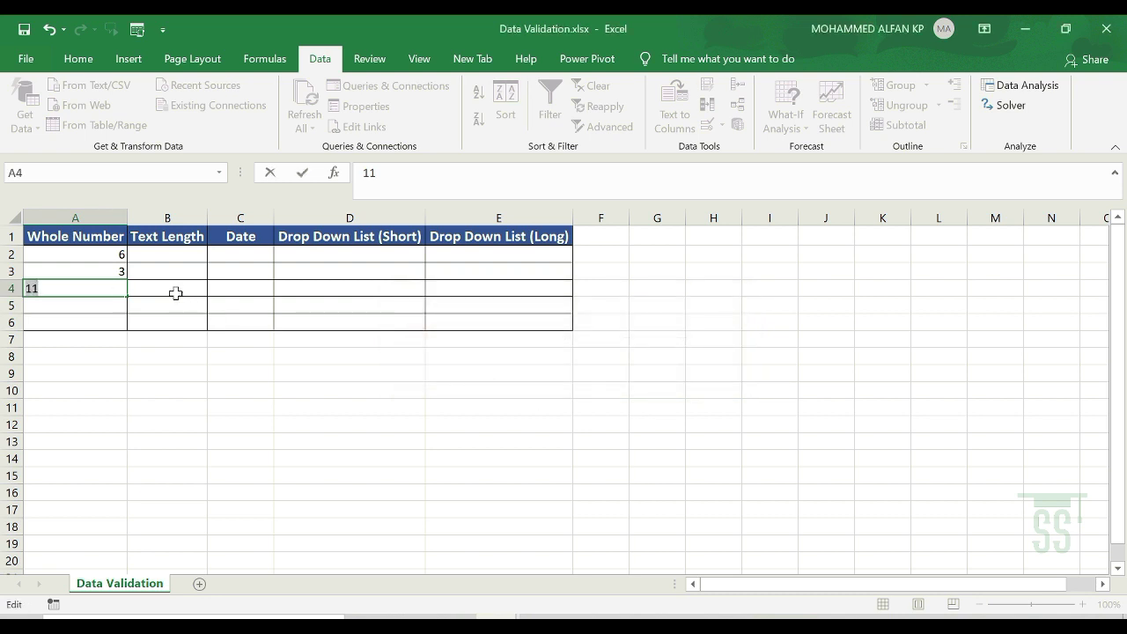
text(4)
key(Return)
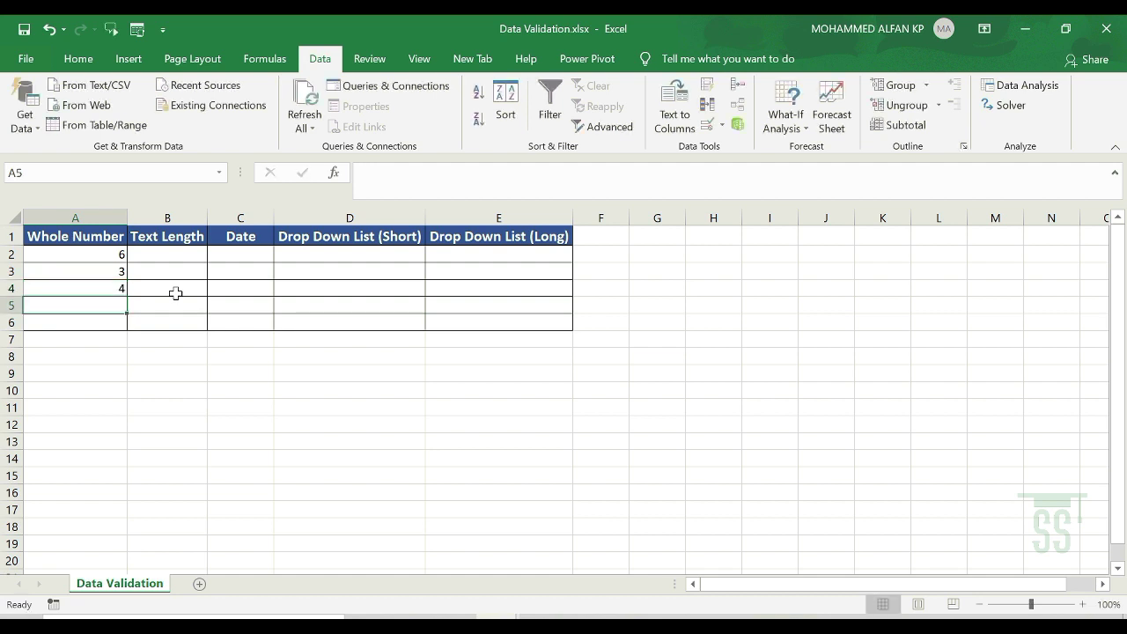
Try to enter 2 in cell A5, and retry the entry with 3.
text(2)
key(Return)
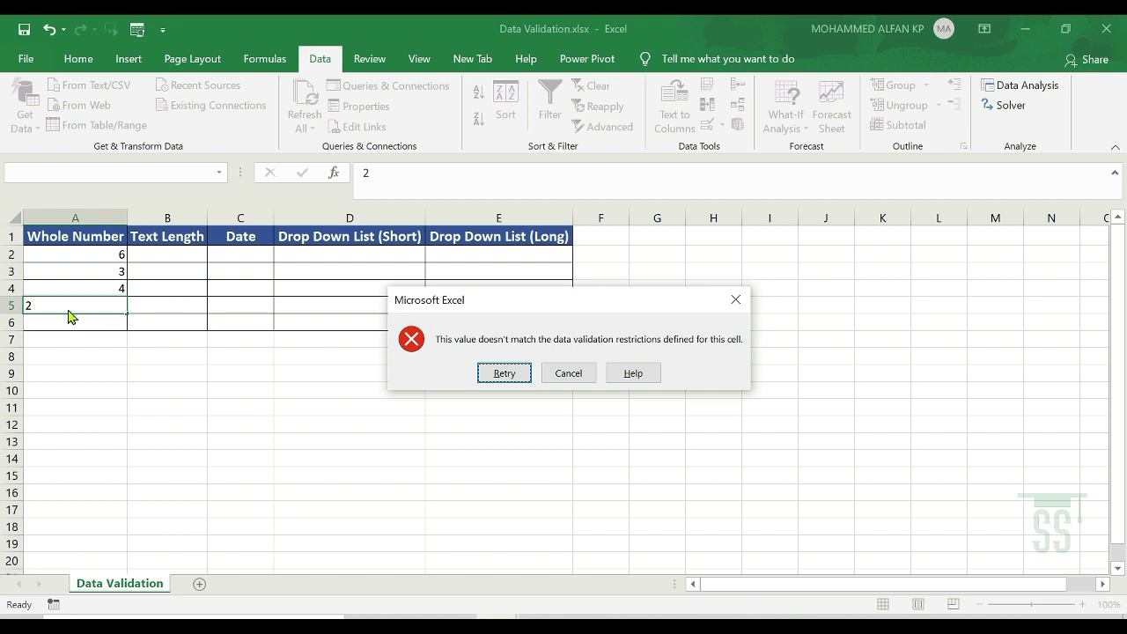
click(505, 374)
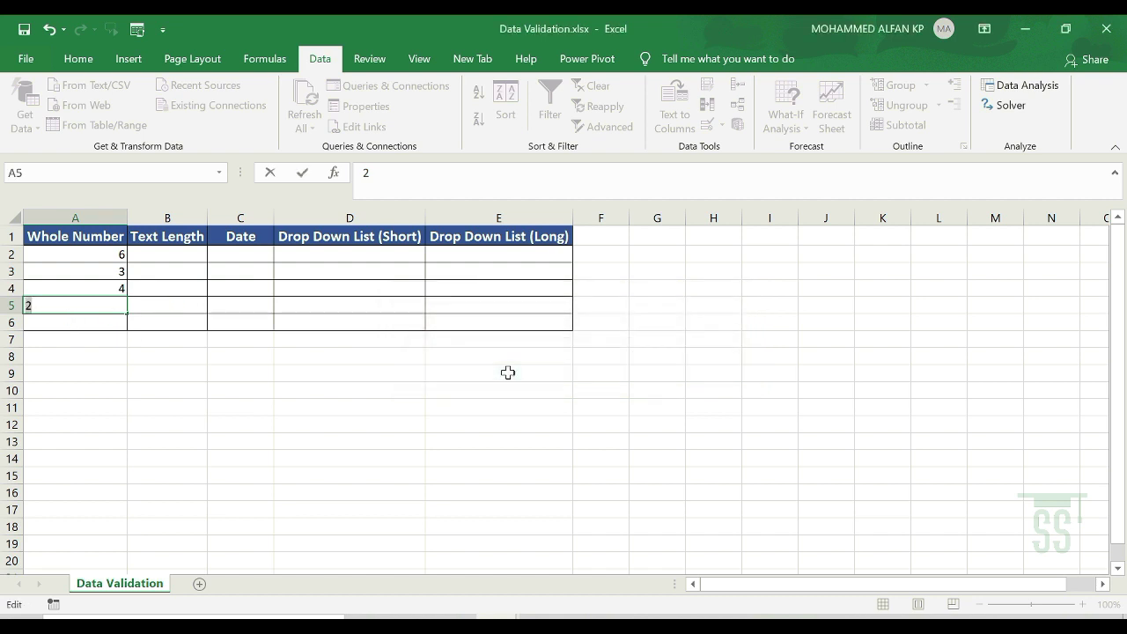
text(3)
key(Return)
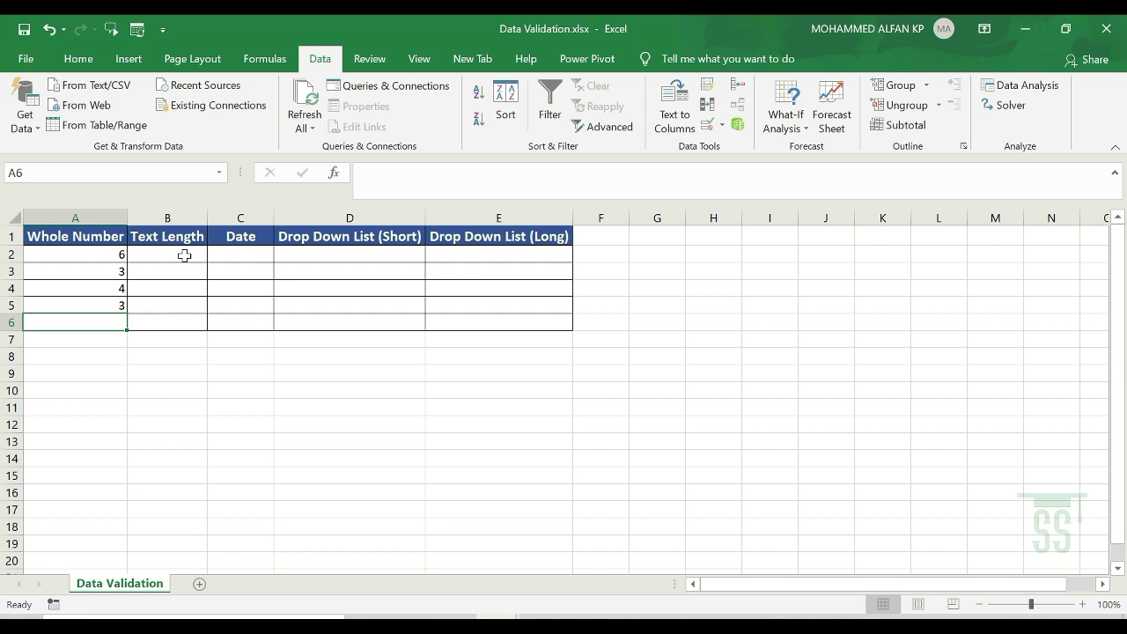
Apply data validation to the Text Length cells B2:B6, allowing a text length between 4 and 6 characters.
drag(184, 256, 167, 323)
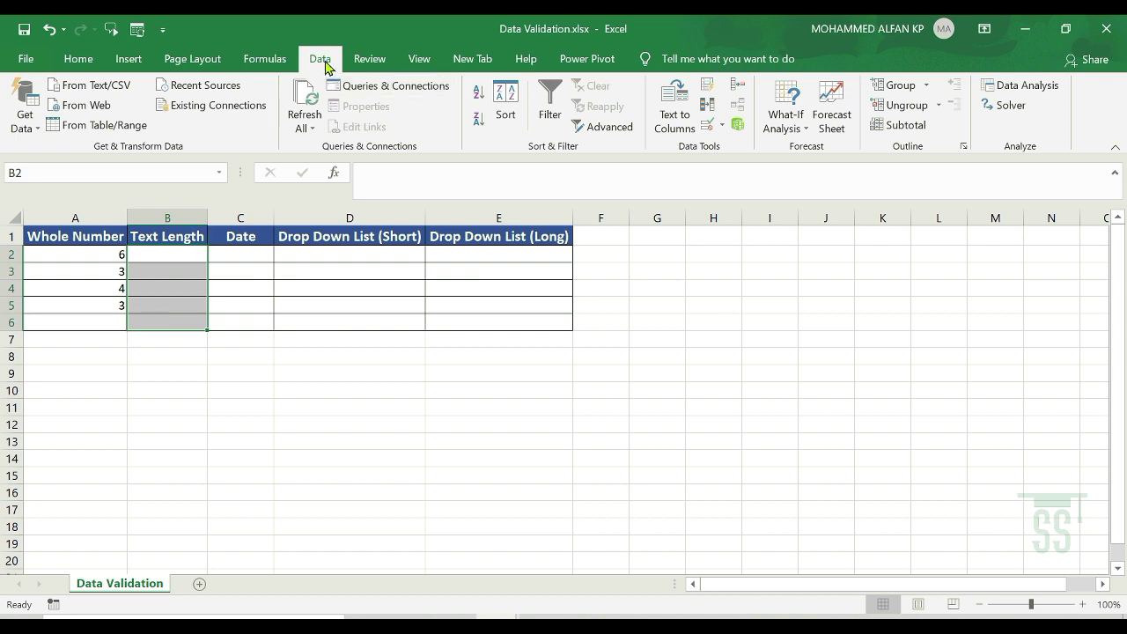
click(709, 129)
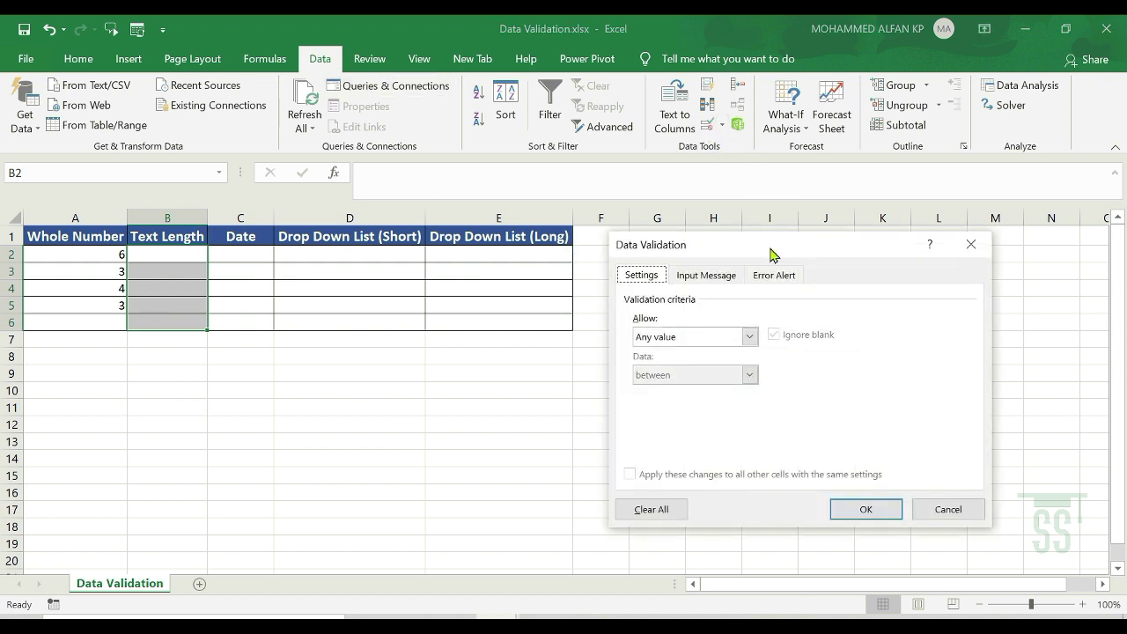
click(751, 329)
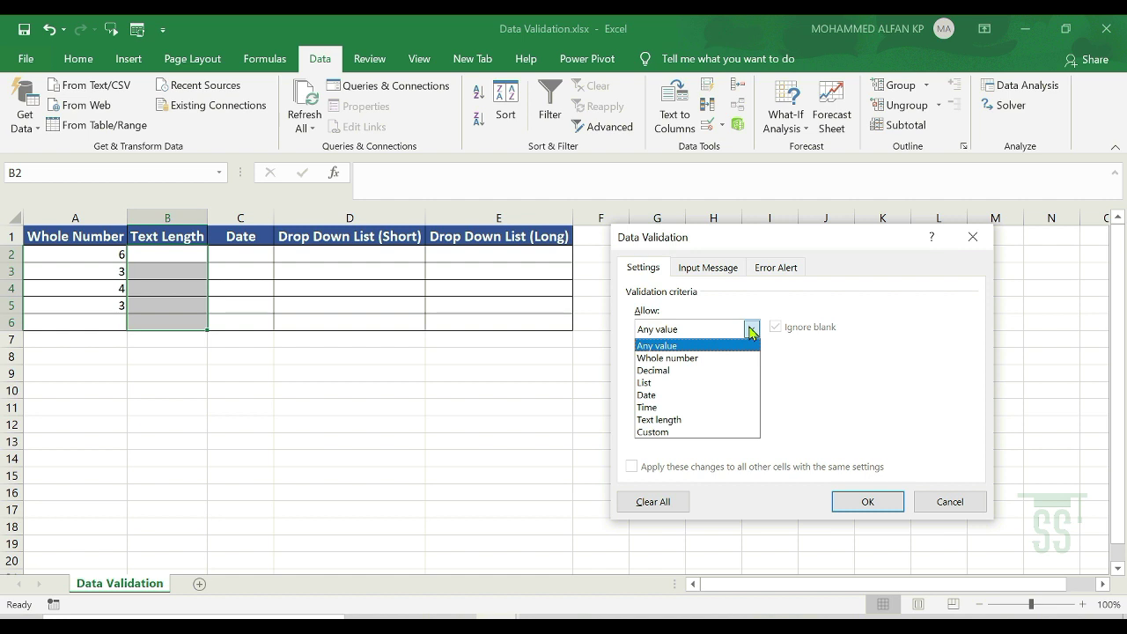
click(704, 422)
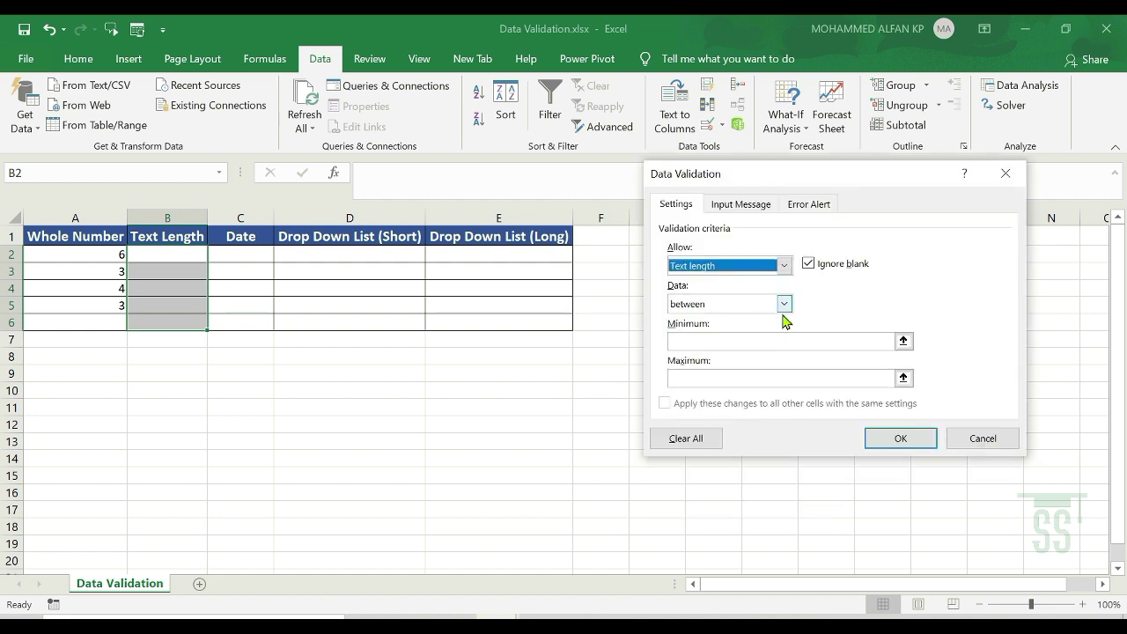
click(738, 343)
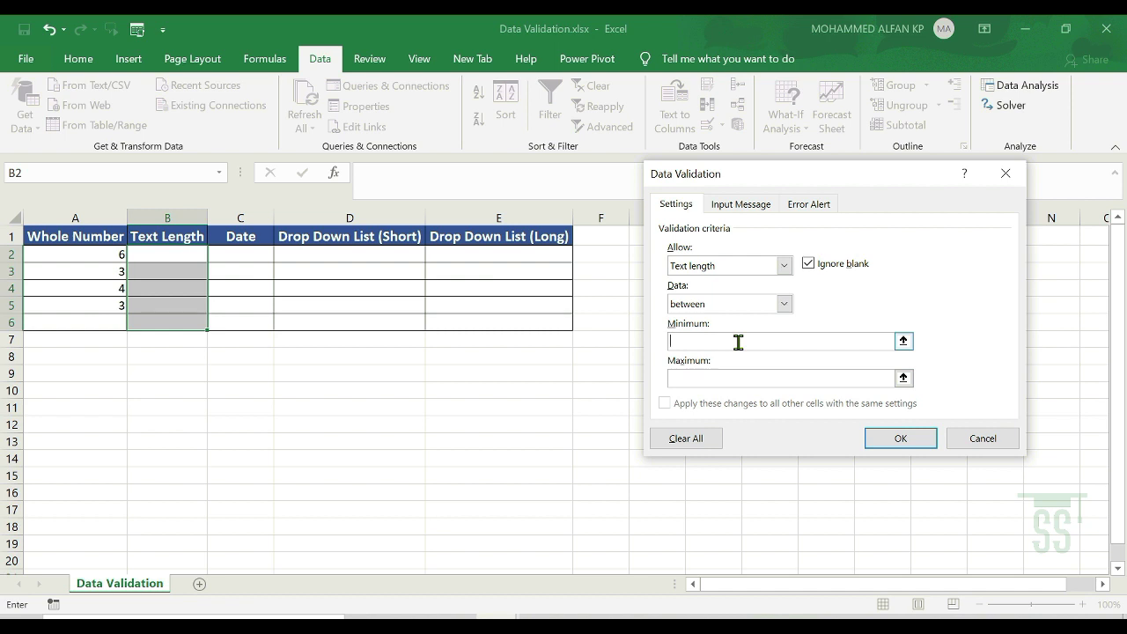
text(4)
click(741, 378)
text(6)
click(910, 437)
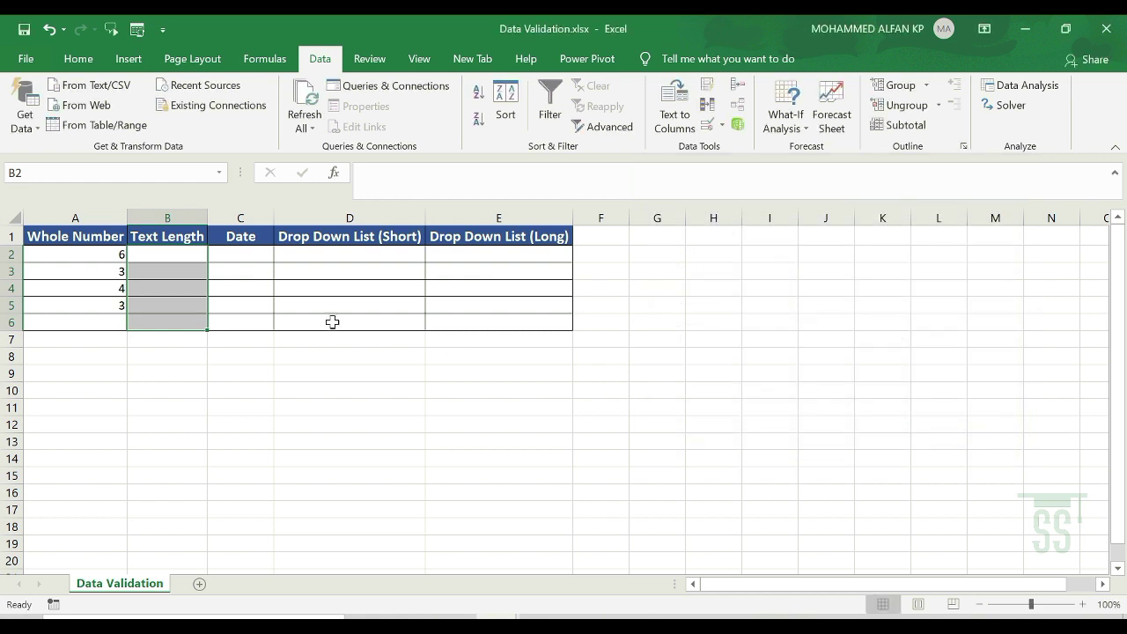
click(184, 262)
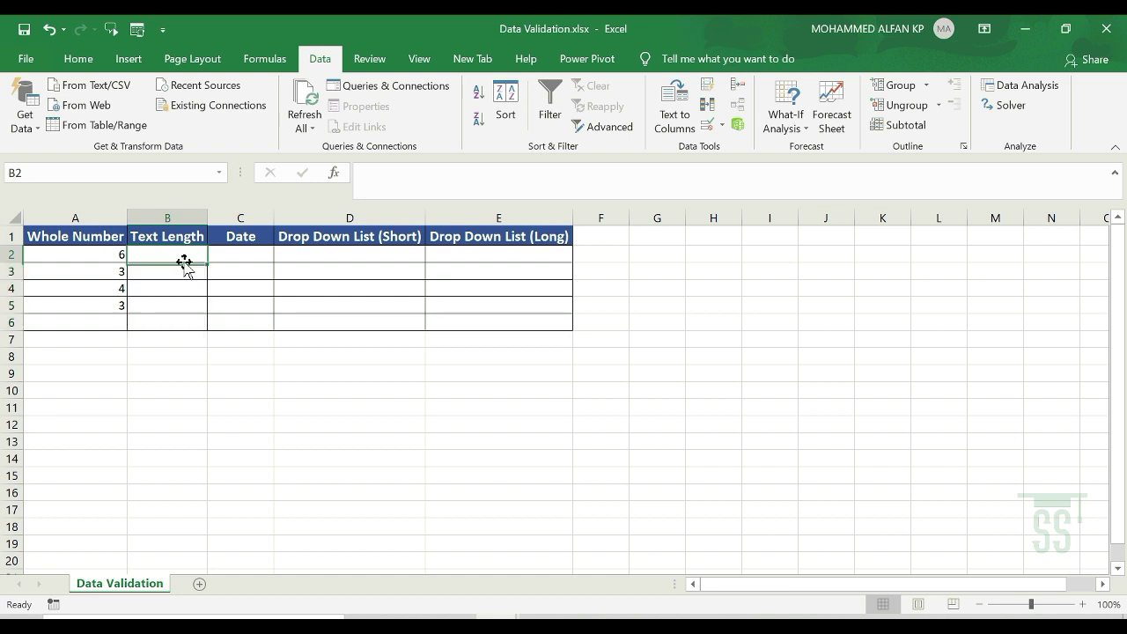
Test the text length rule by entering abcd in cell B2 and xyzz in cell B3.
text(abcd)
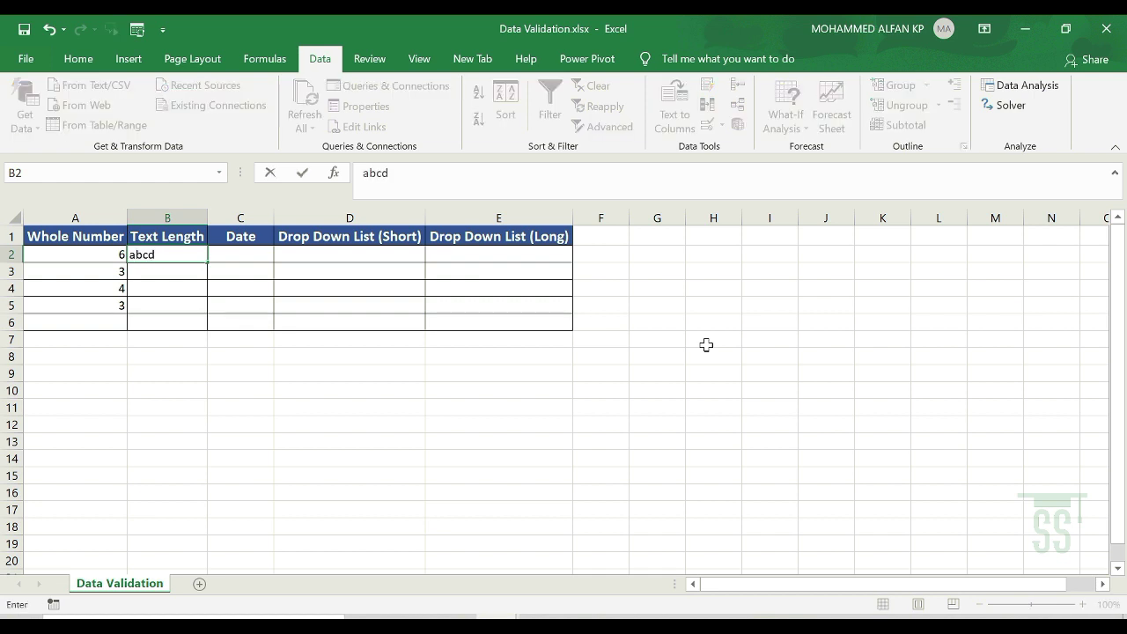
key(Return)
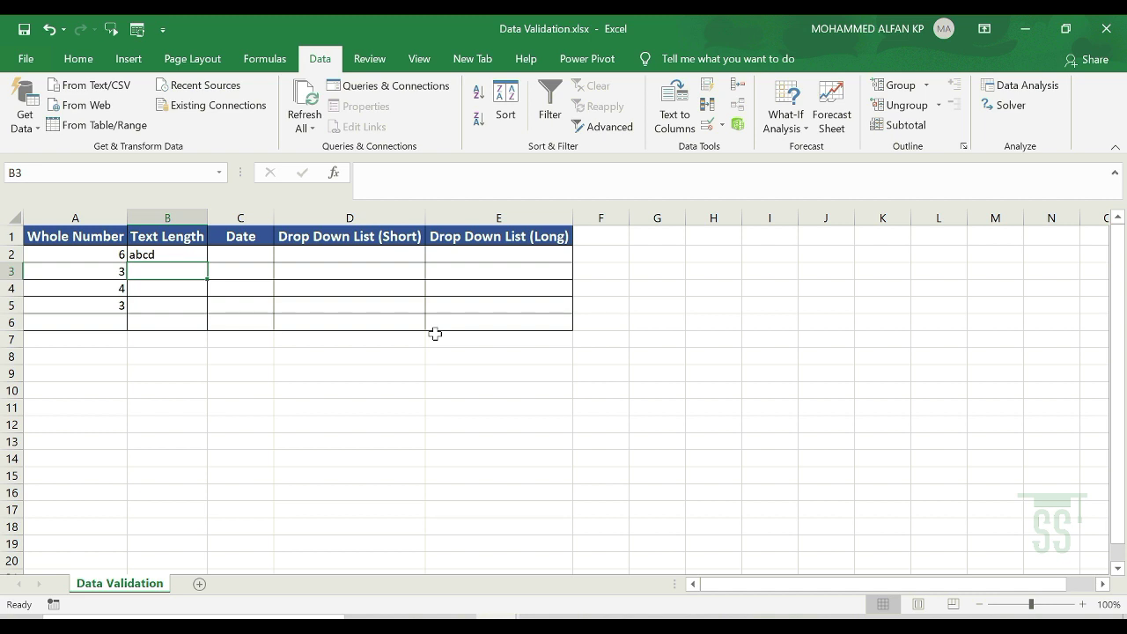
text(xyzz)
key(Return)
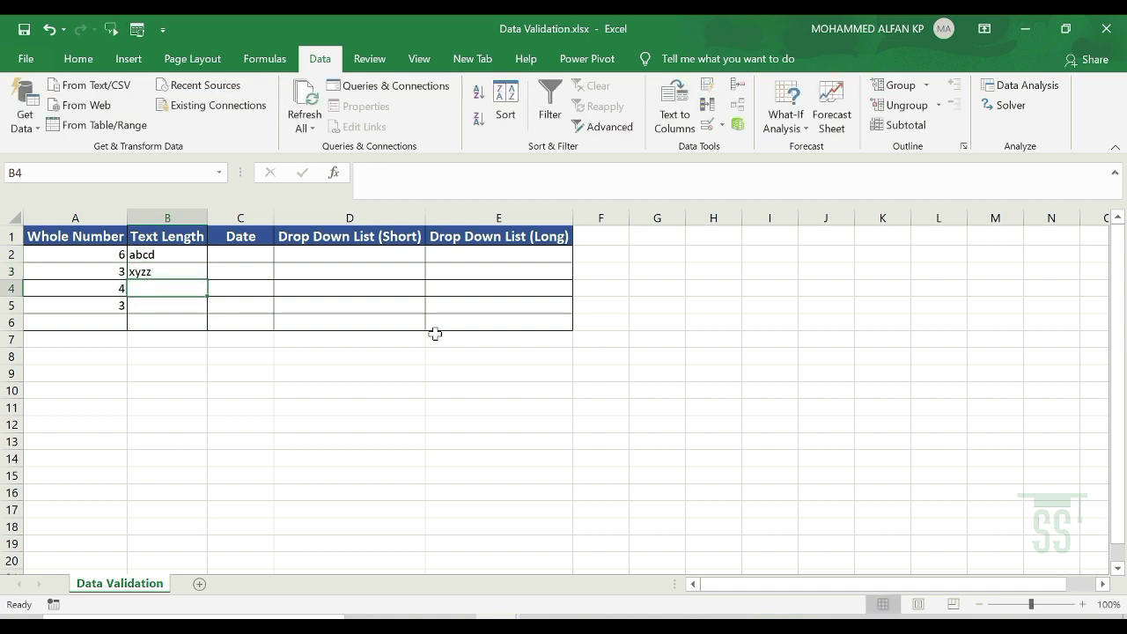
Try to enter ab in cell B4, and retry the entry with aabbgg.
text(ab)
key(Delete)
key(Return)
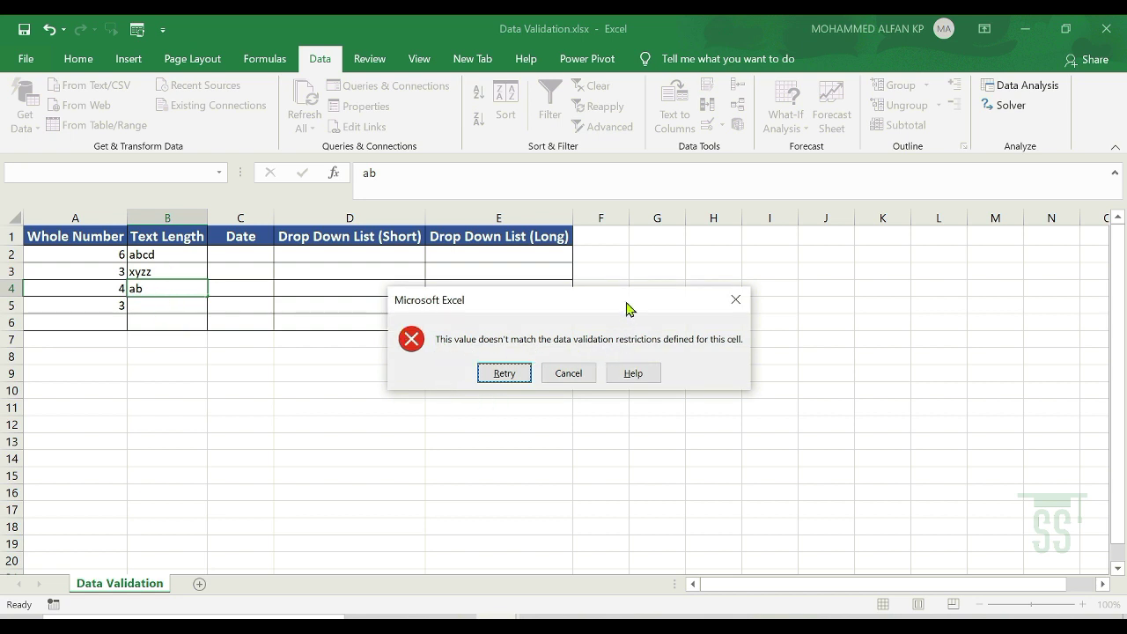
drag(626, 302, 742, 281)
click(627, 352)
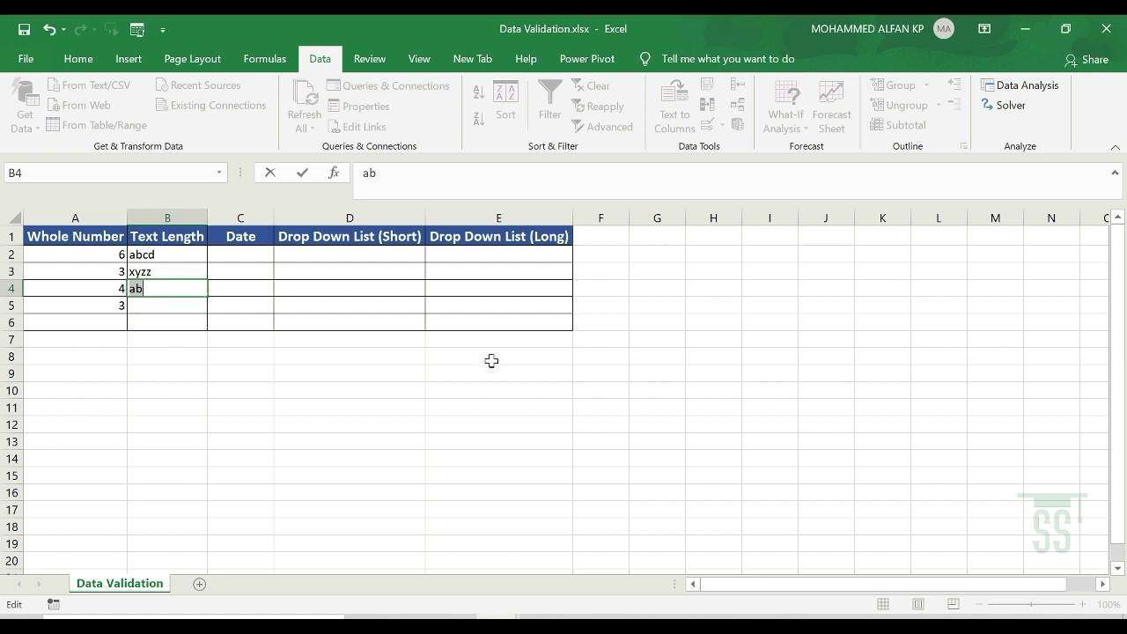
text(aabbgg)
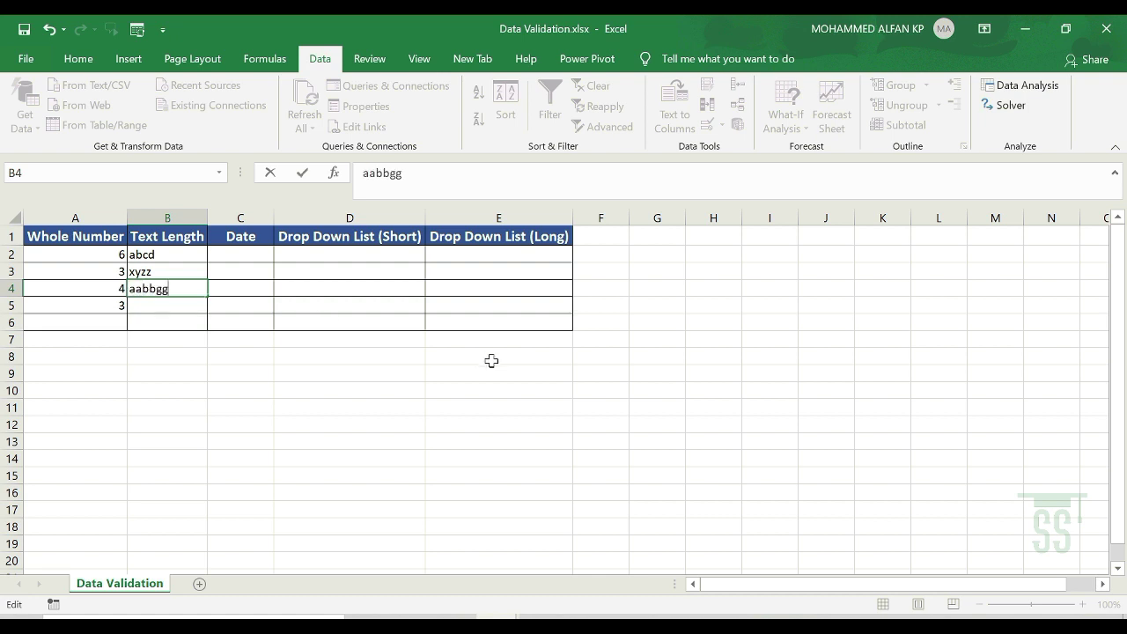
key(Return)
Enter ab in cell B7, just below the validated Text Length cells, to compare it with the range B2:B6.
drag(141, 254, 149, 322)
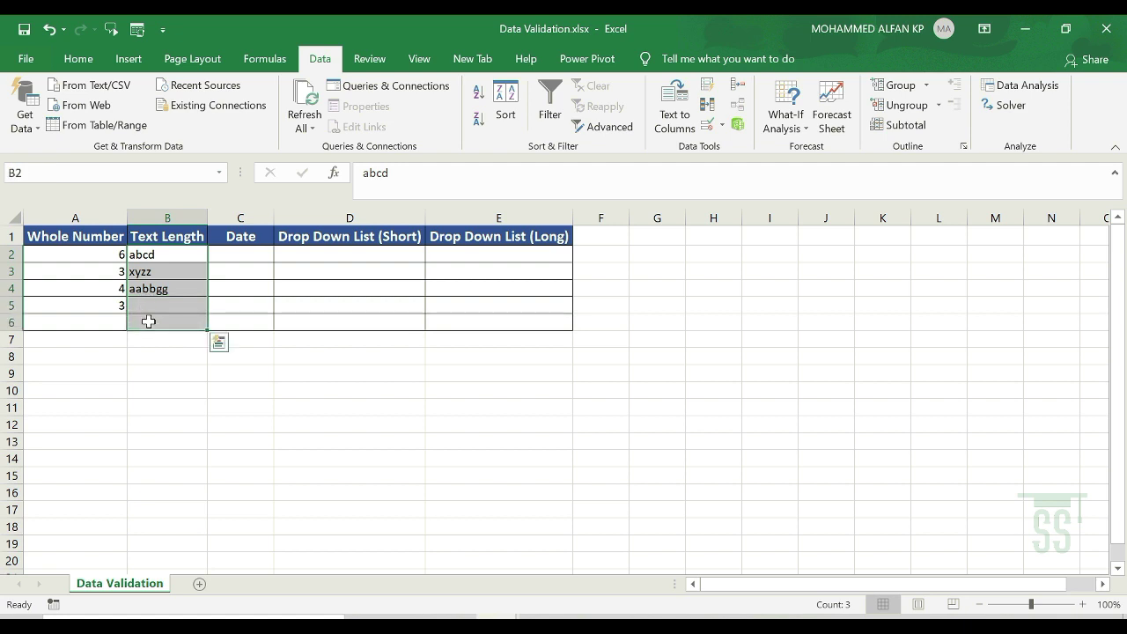
click(161, 340)
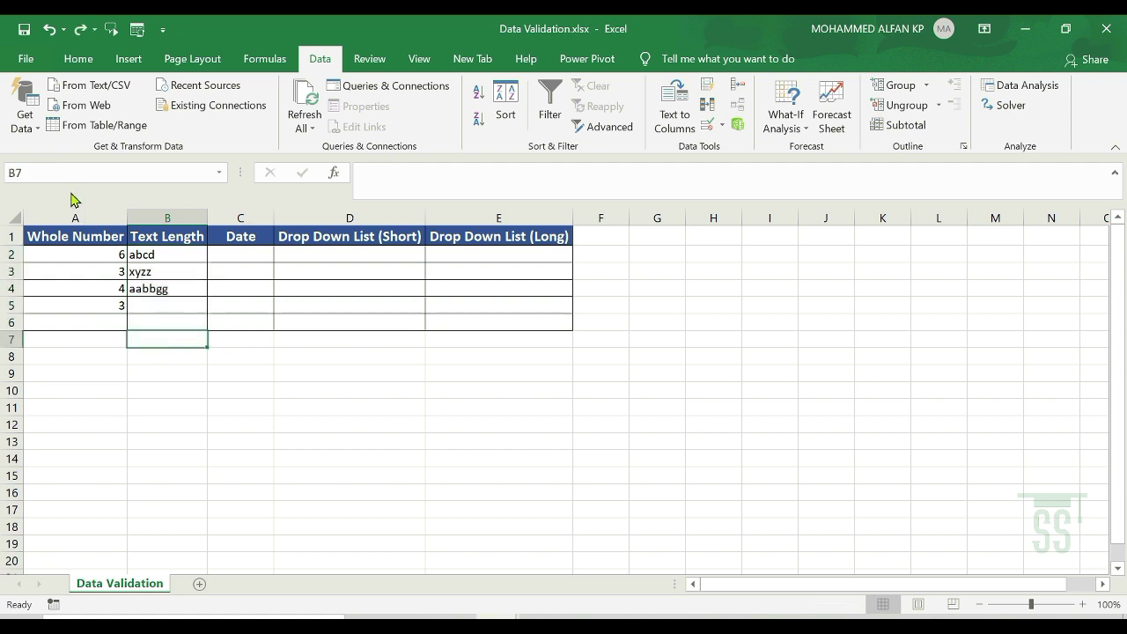
text(ab)
key(Return)
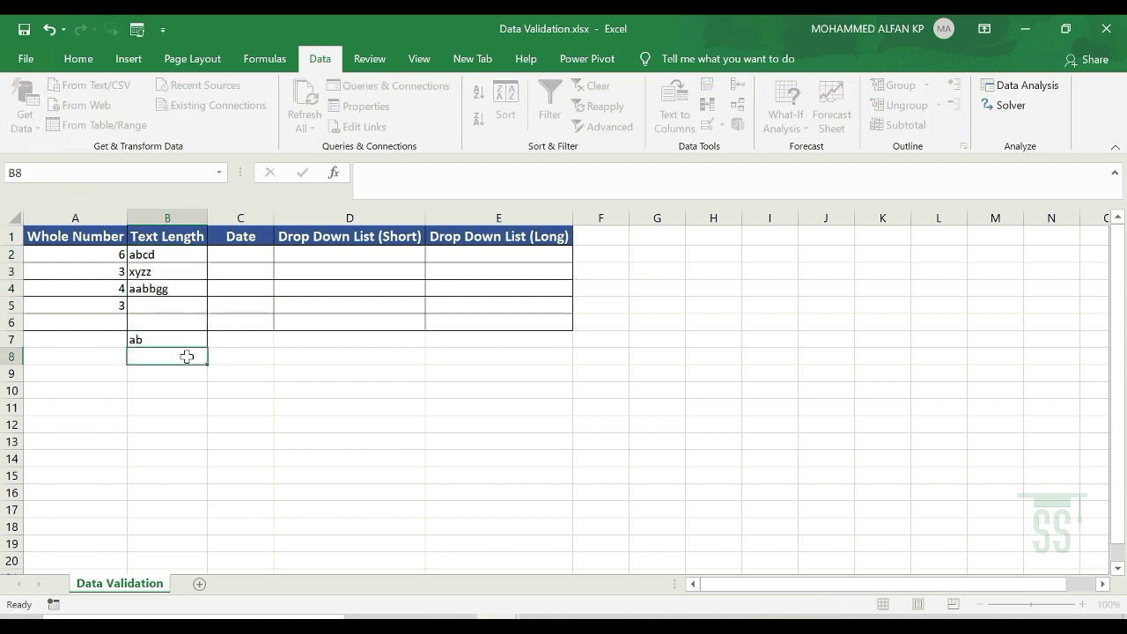
key(Up)
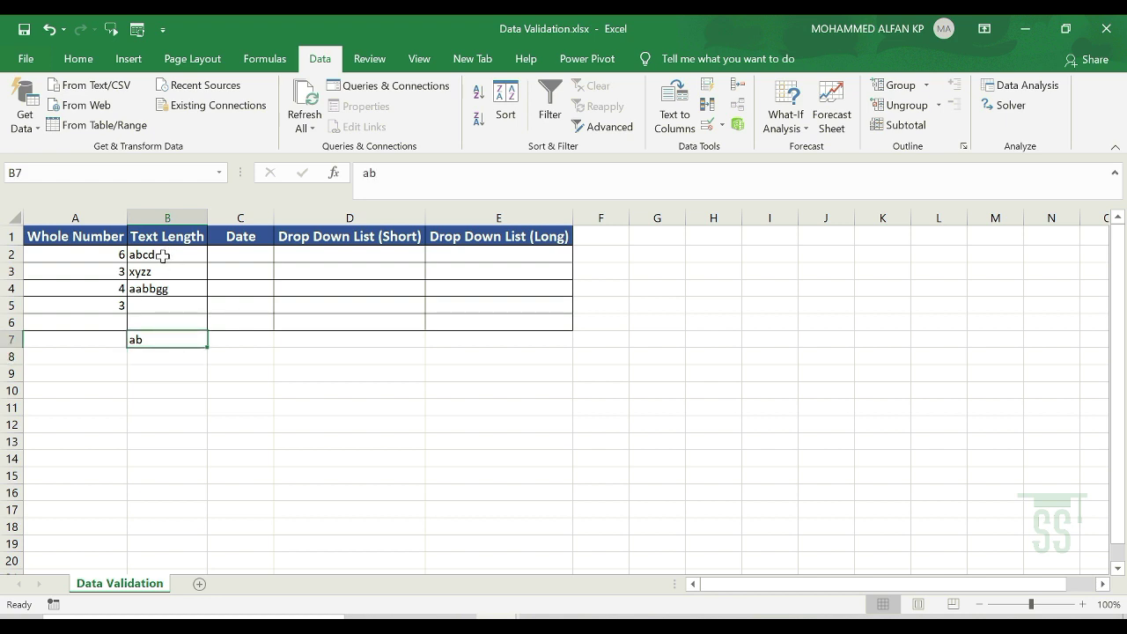
drag(163, 255, 163, 319)
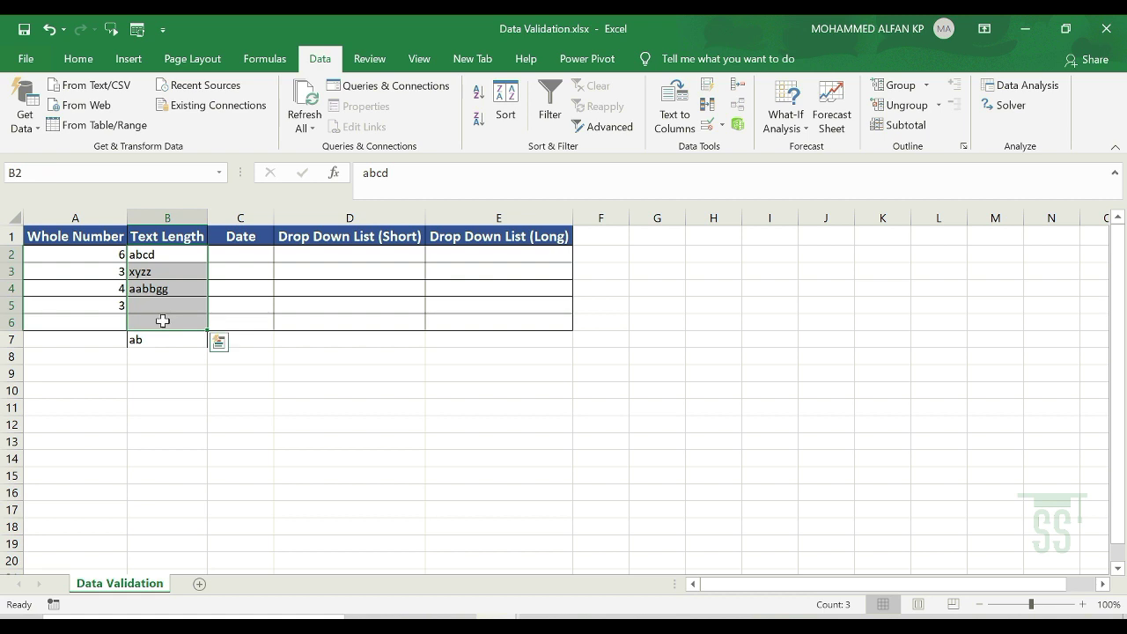
click(232, 429)
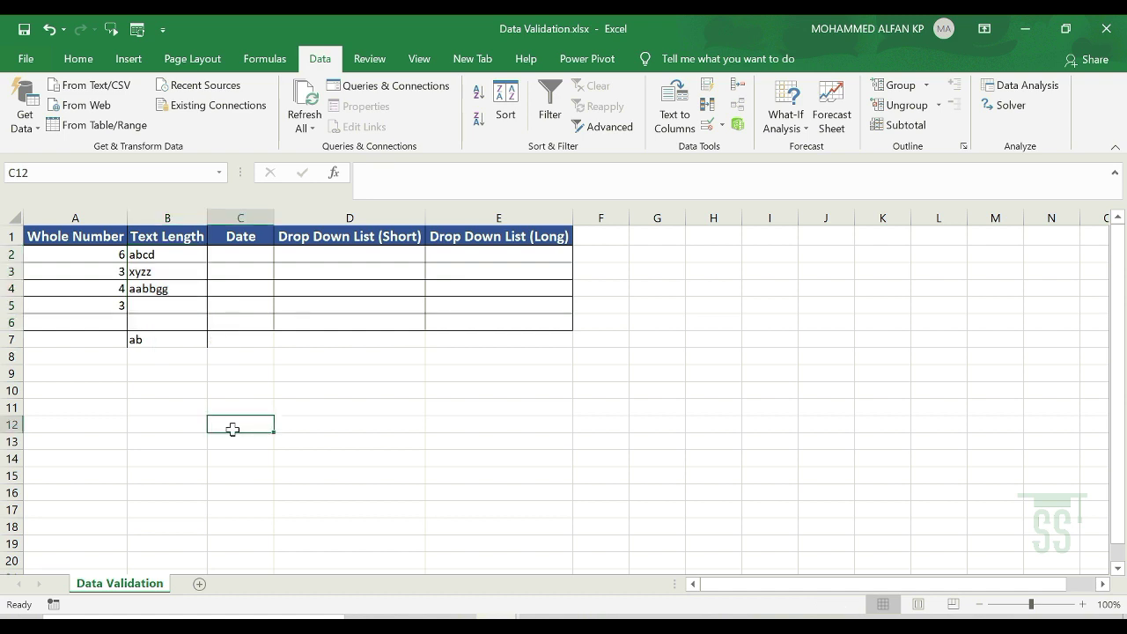
Apply data validation to the Date cells C2:C6, allowing dates between 1-1-2021 and 1-6-2021.
click(233, 256)
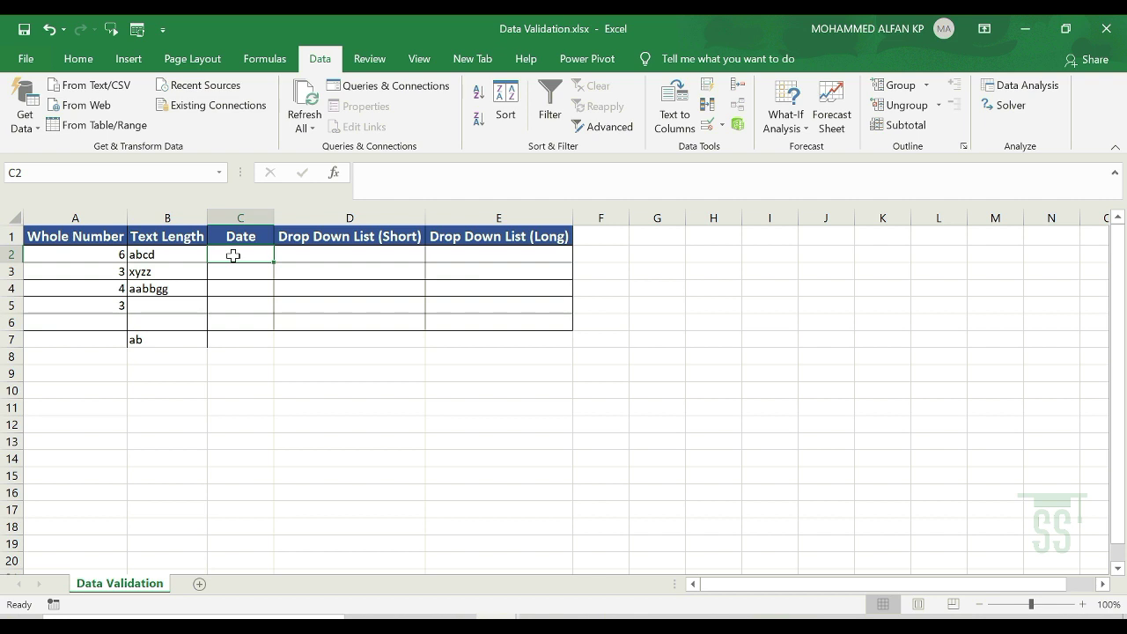
drag(234, 256, 233, 323)
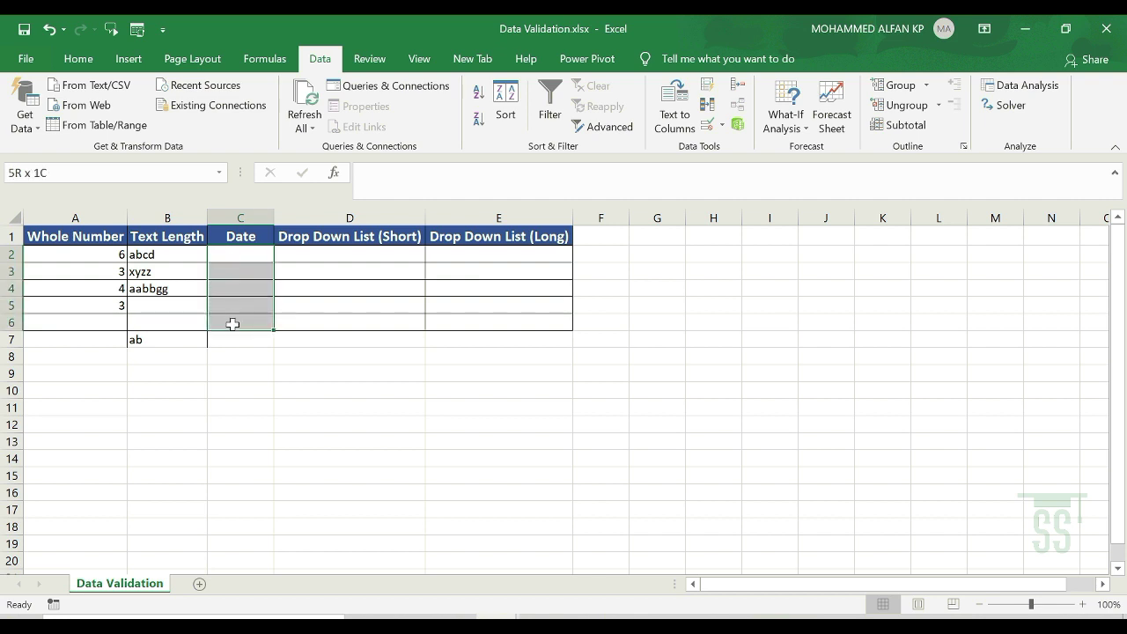
click(709, 124)
click(785, 266)
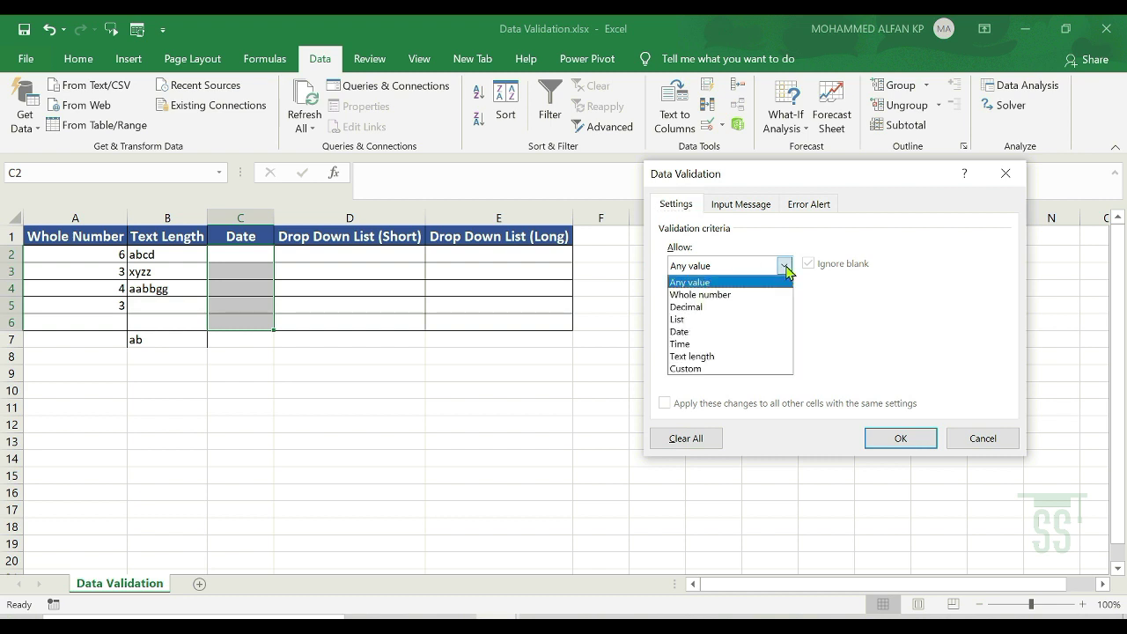
click(747, 335)
click(725, 345)
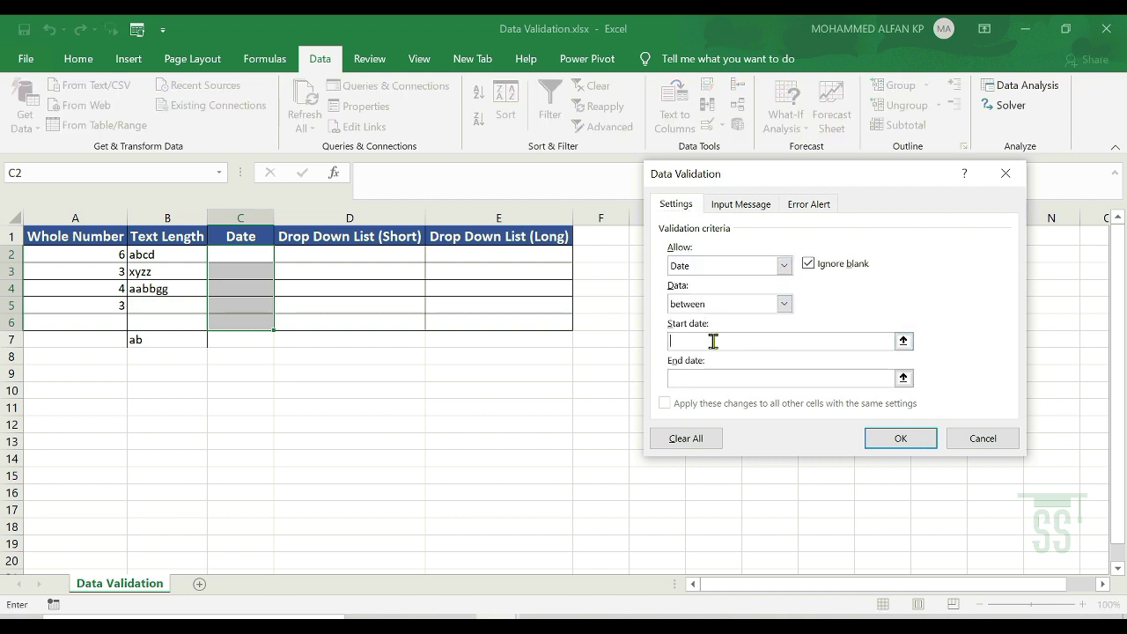
text(1-1-2021)
click(775, 377)
text(1-6-20)
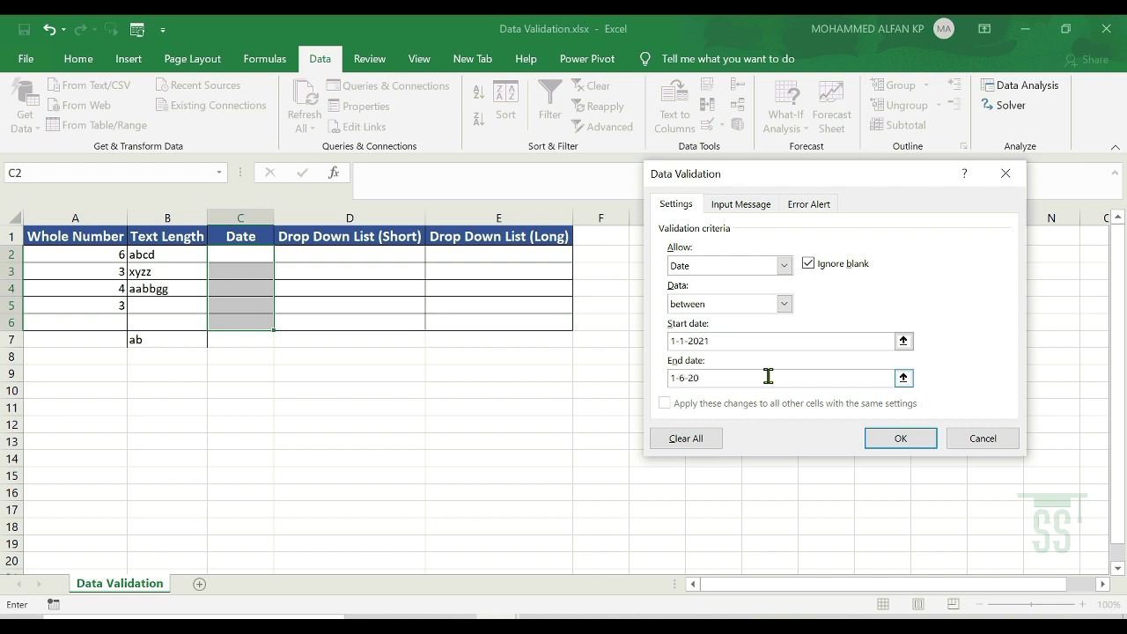
text(21)
click(901, 438)
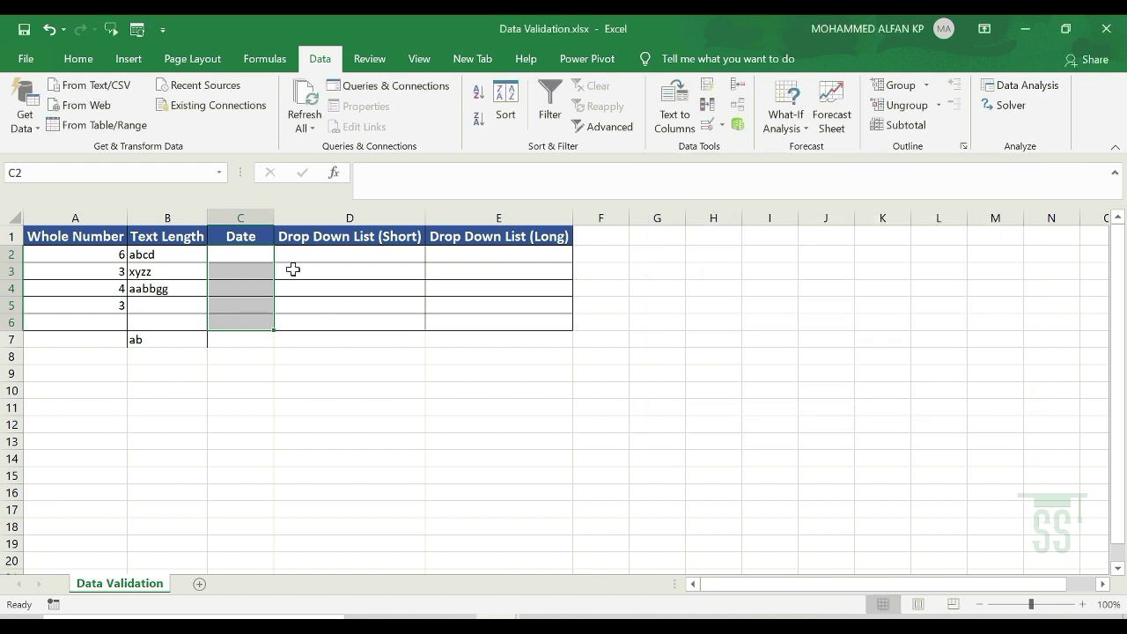
Test the date rule by entering 09-01-2021 in cell C2 and 10-02-2021 in cell C3.
double_click(257, 259)
text(9-1-2021)
key(Return)
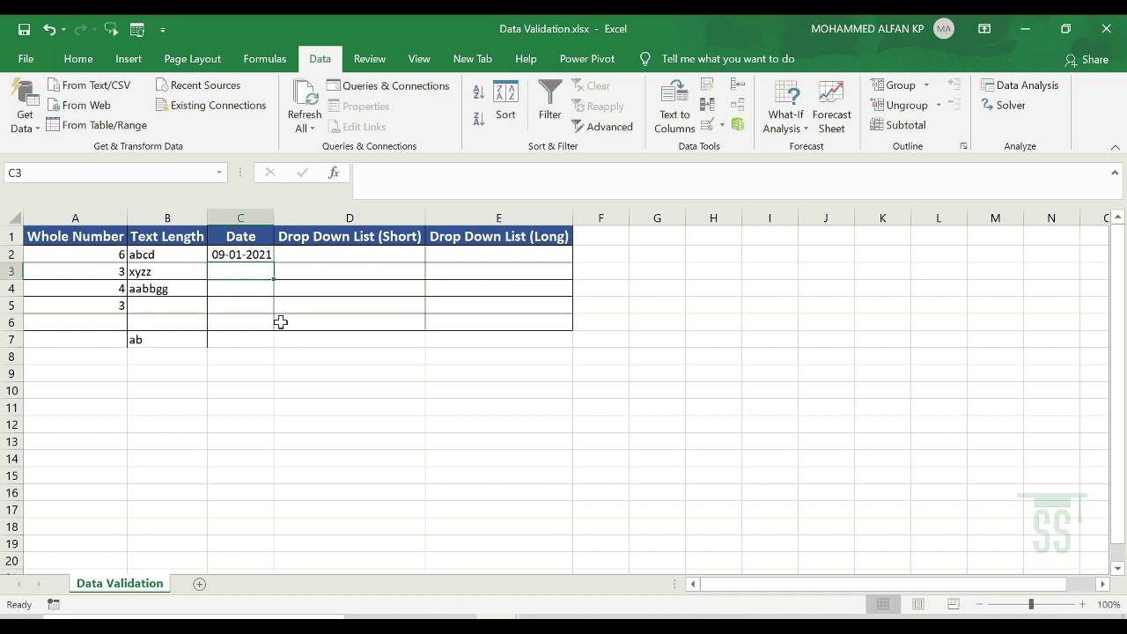
text(10-02-2021)
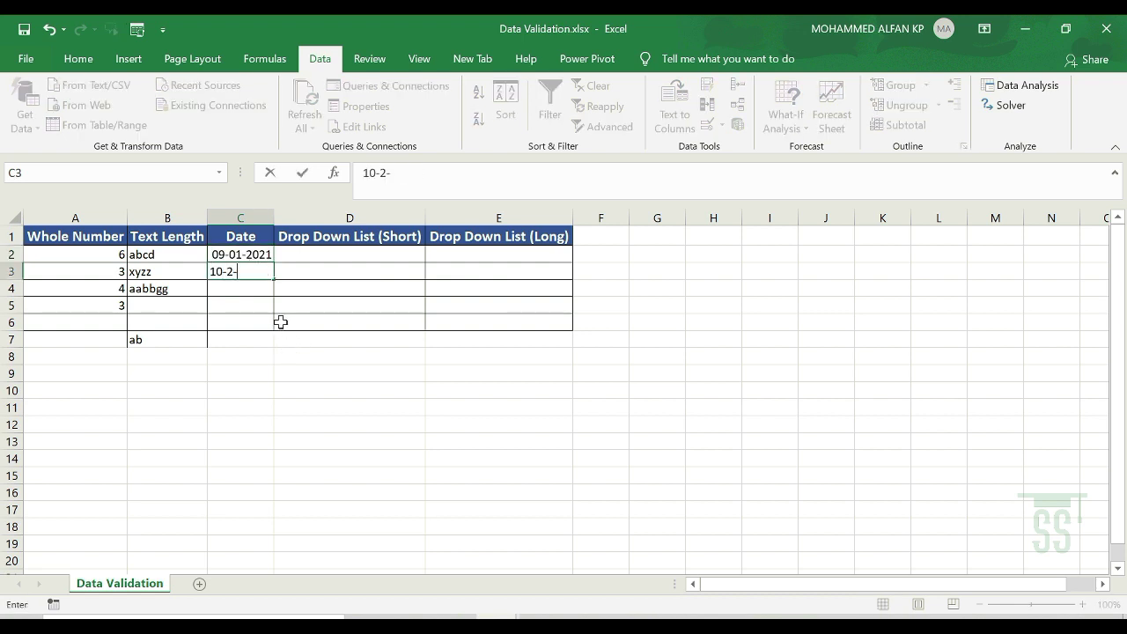
key(Return)
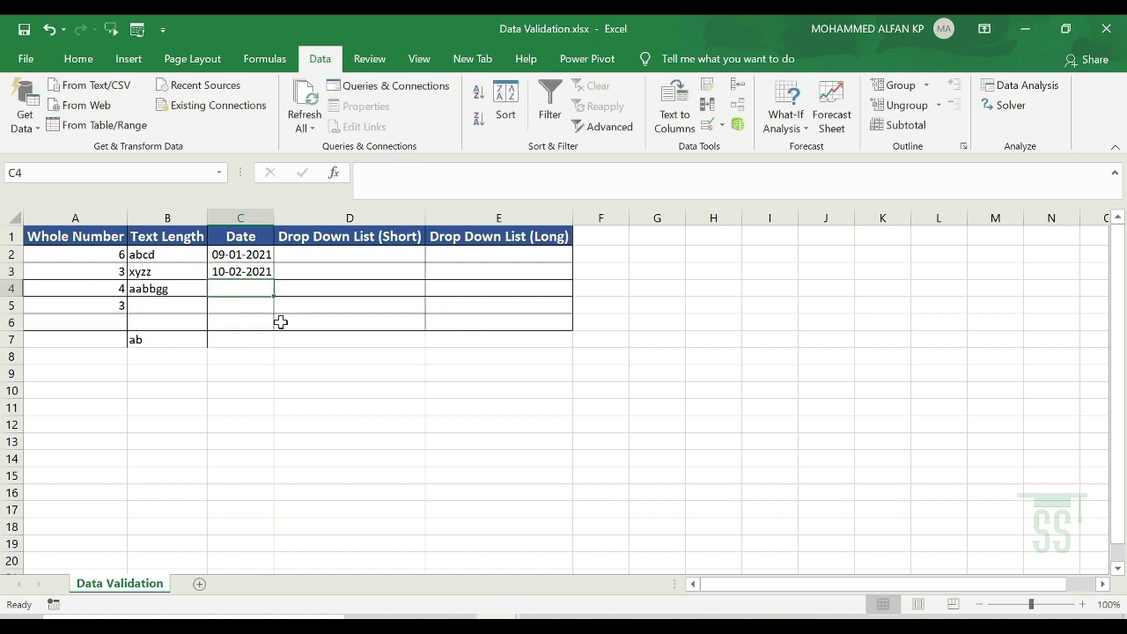
Try to enter the dates 20-7-2021 and 1-1-2020 in cell C4, discarding each entry.
text(20-7)
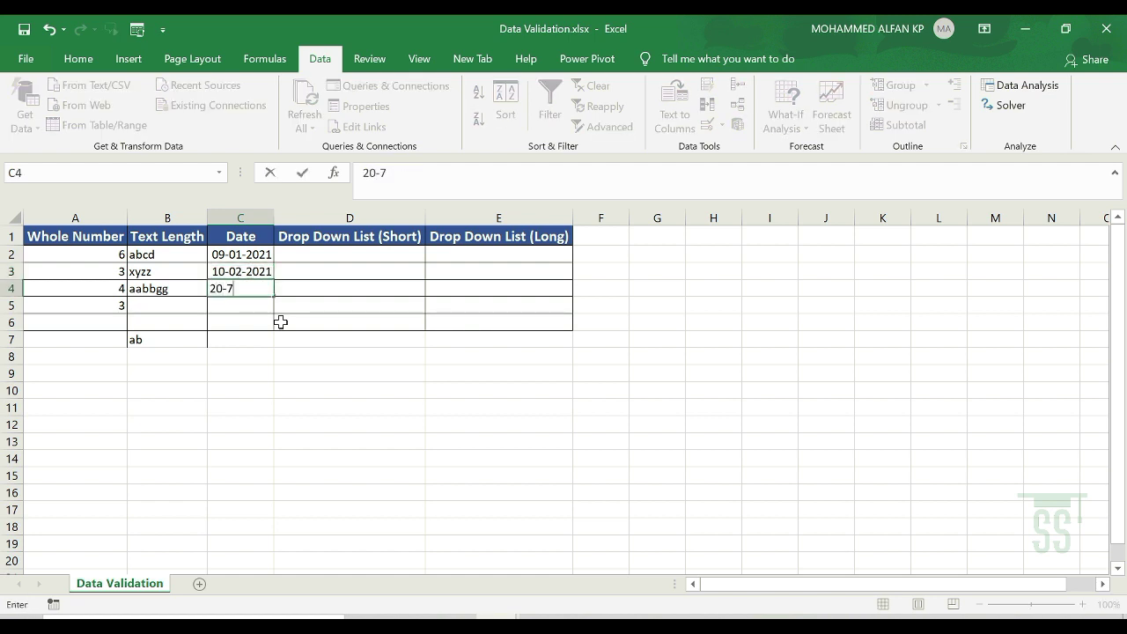
text(-2021)
key(Return)
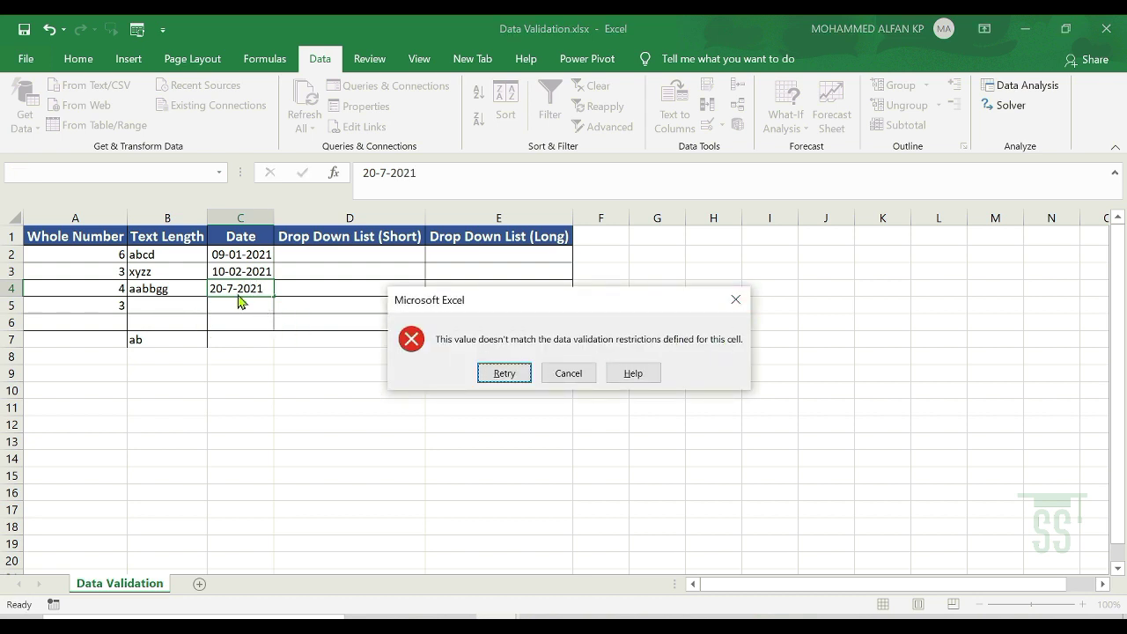
click(738, 300)
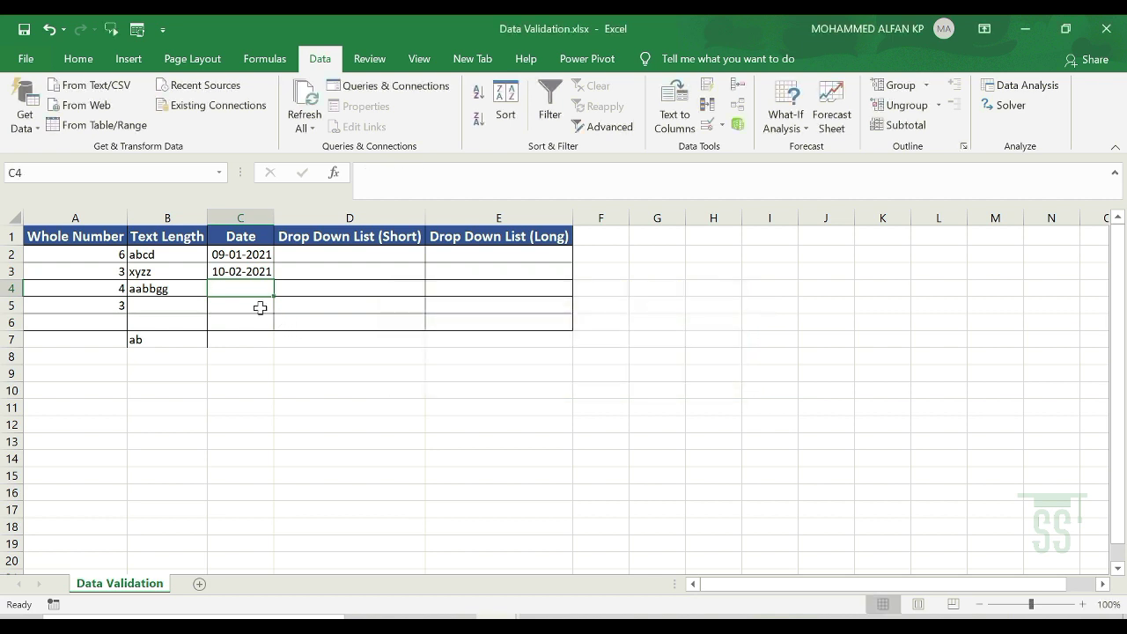
text(1-1-)
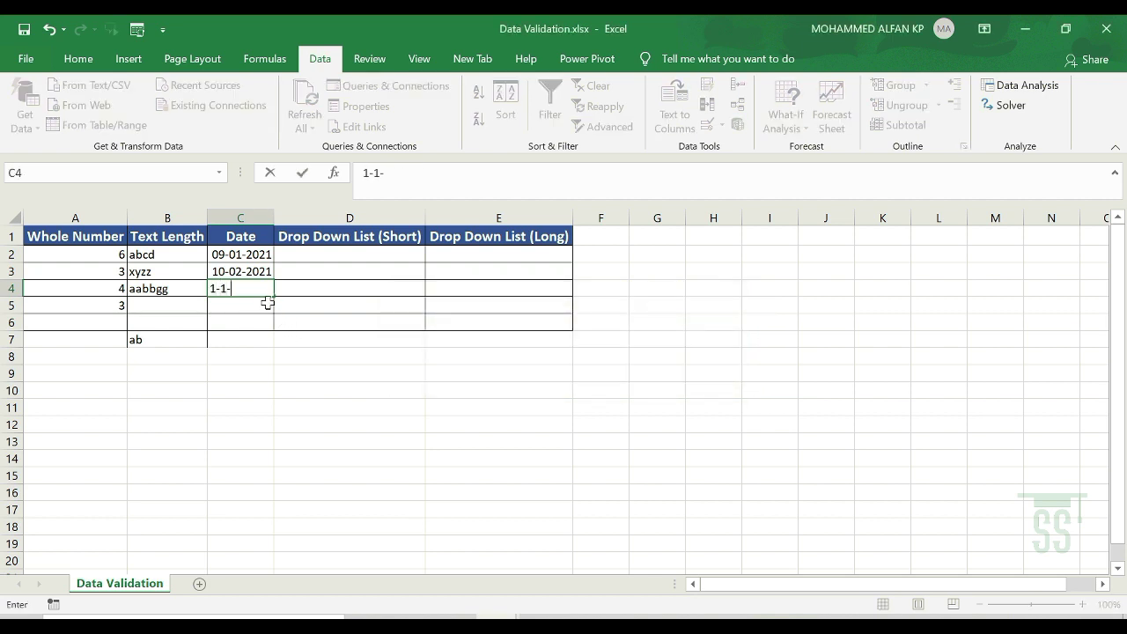
text(2020)
key(Return)
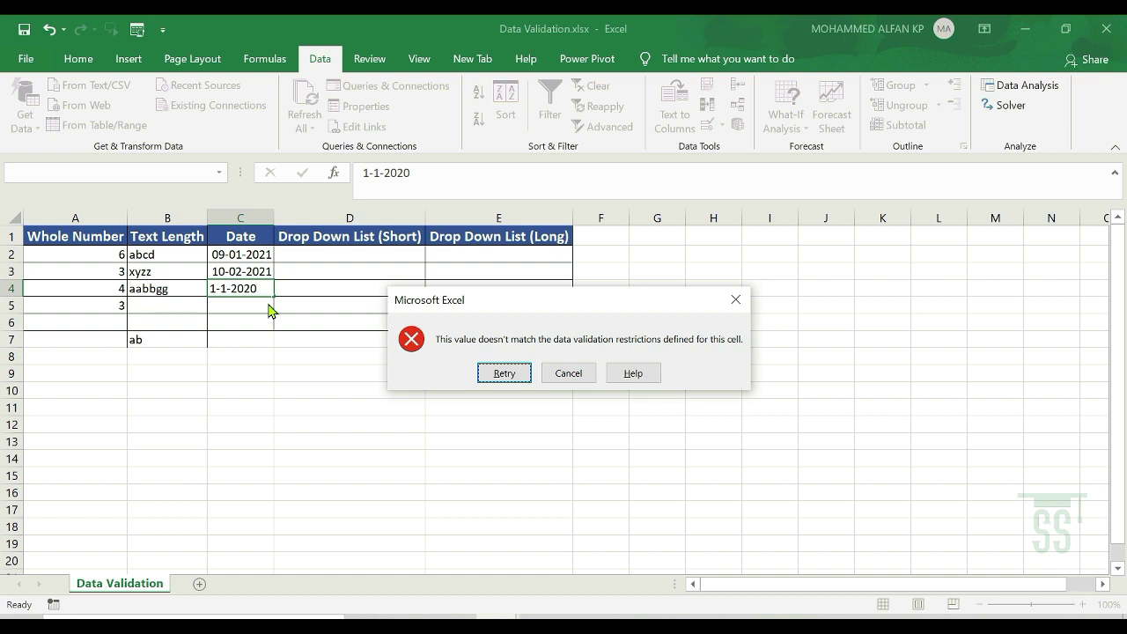
click(736, 300)
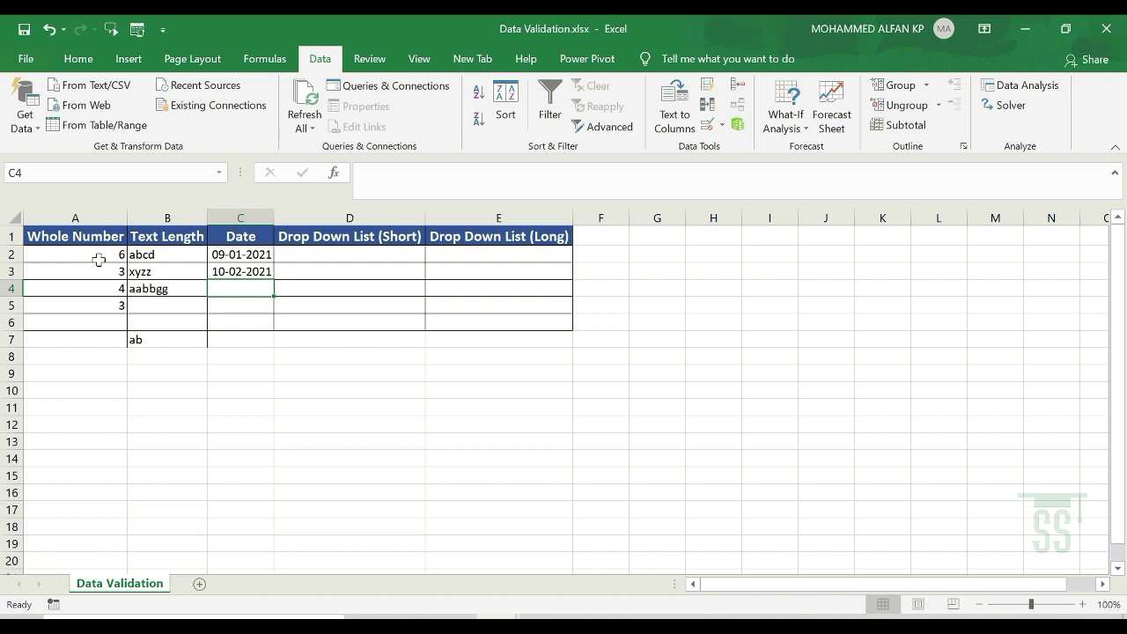
Try clearing the validation rule of cells A2:A6 and allowing whole numbers again, and cancel the changes.
click(91, 253)
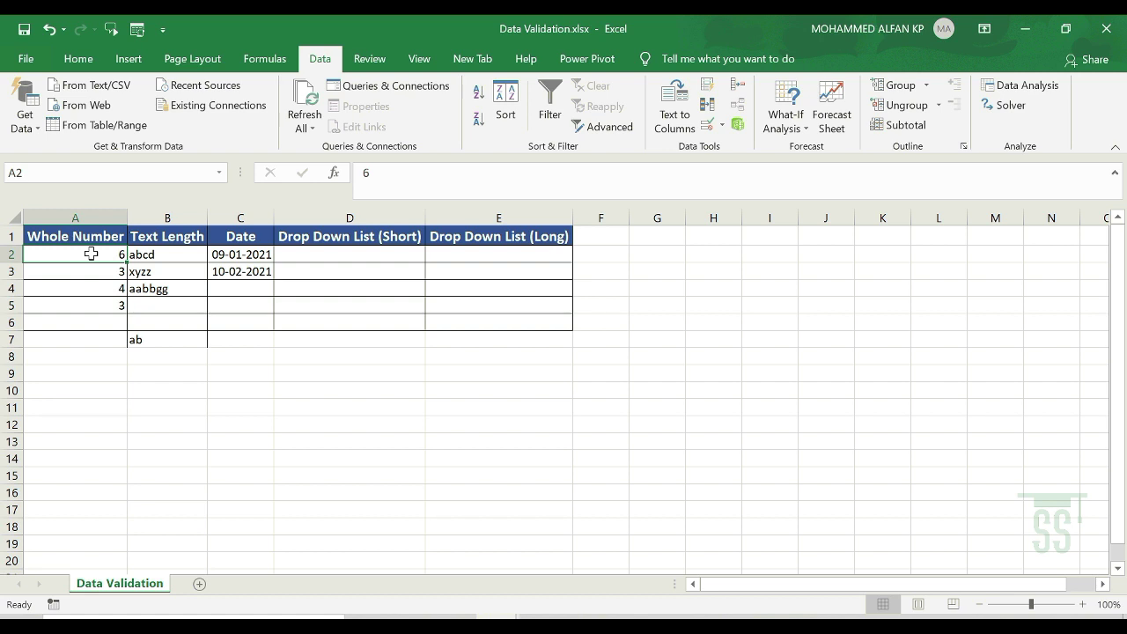
drag(91, 254, 92, 322)
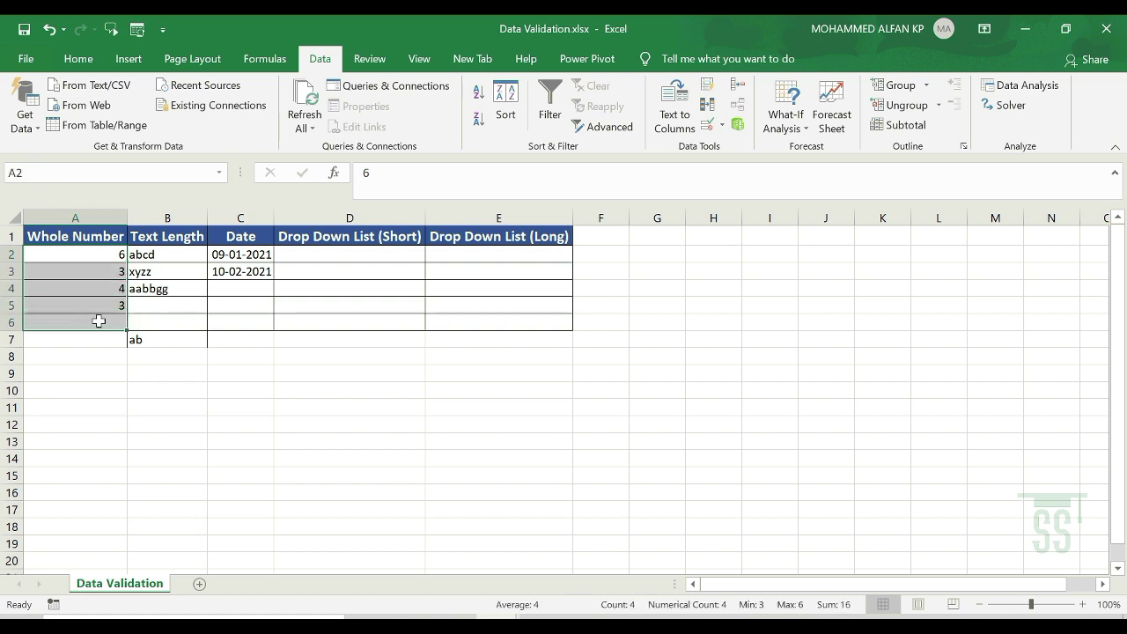
click(707, 124)
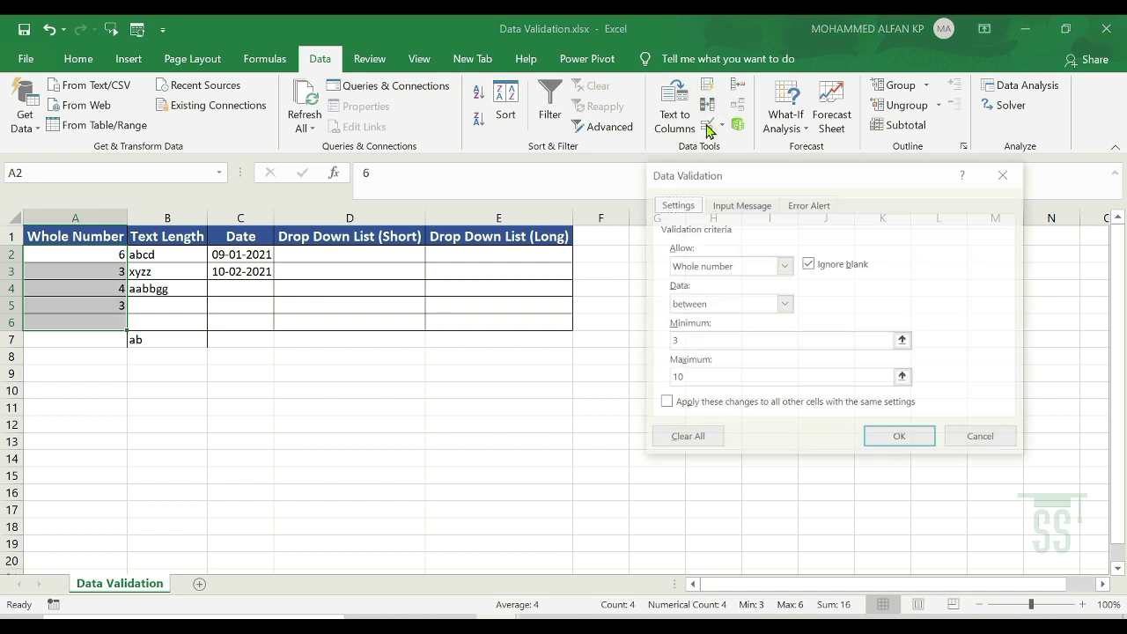
drag(779, 175, 831, 175)
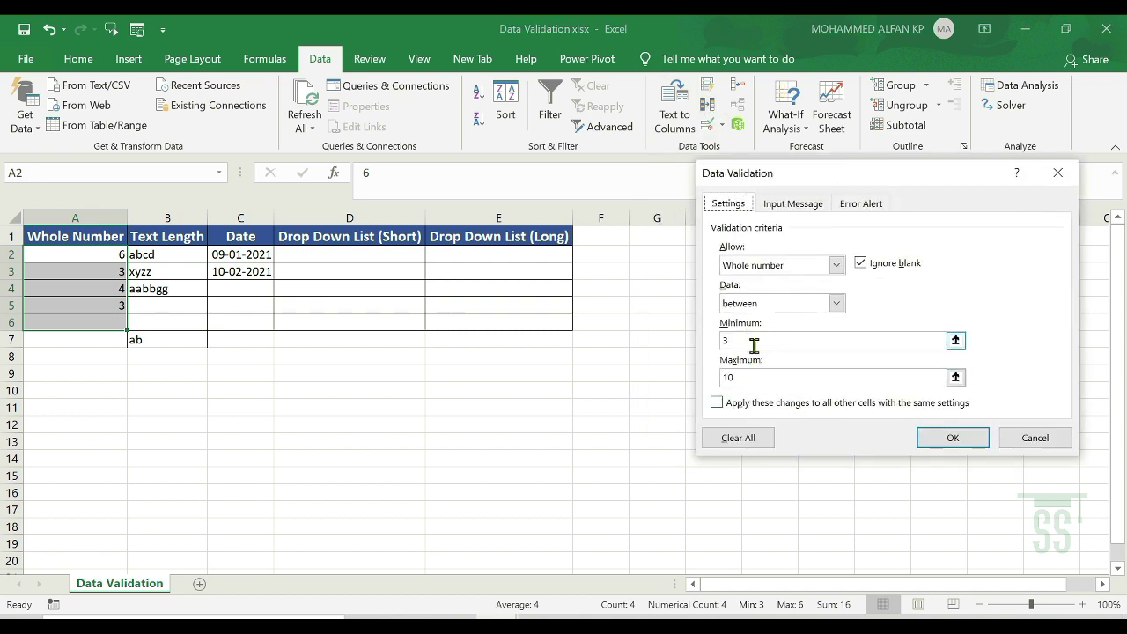
click(747, 440)
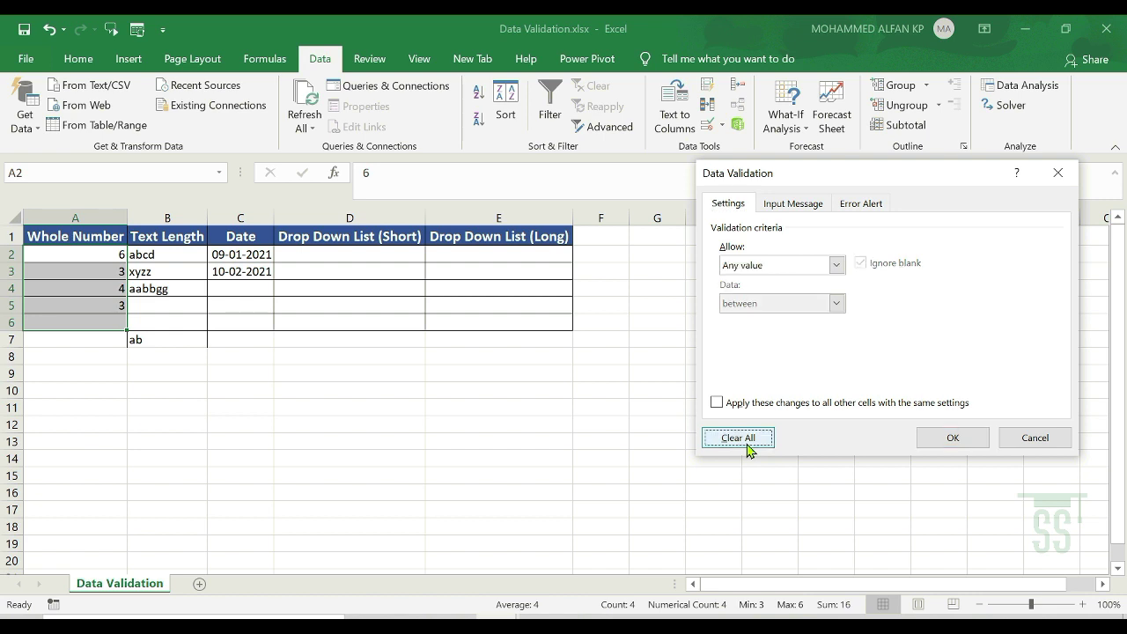
click(836, 265)
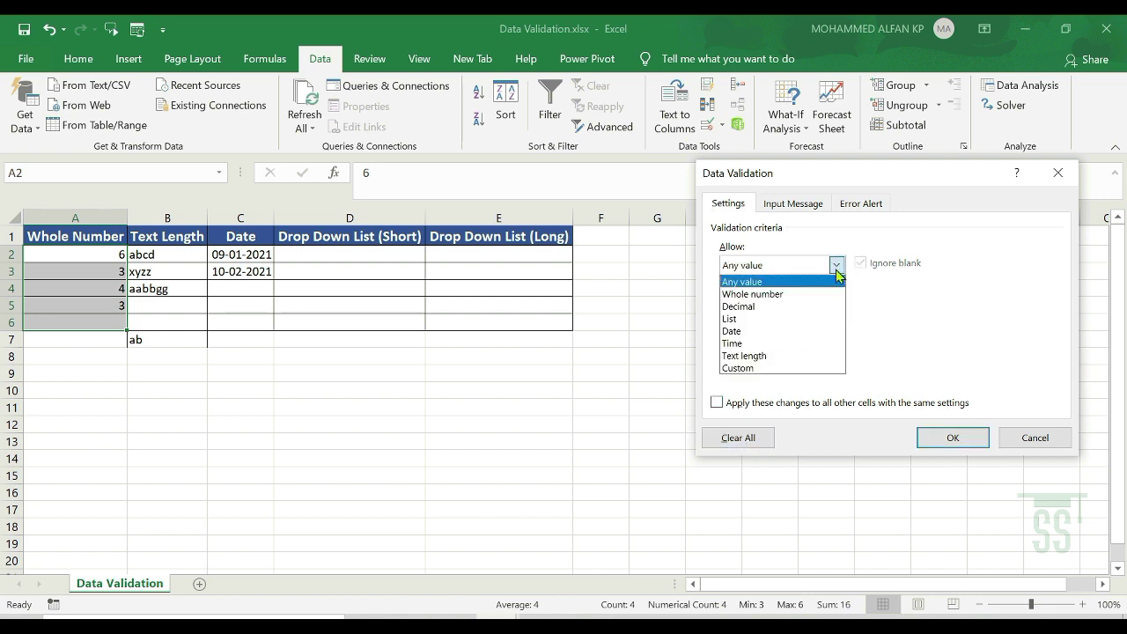
click(802, 298)
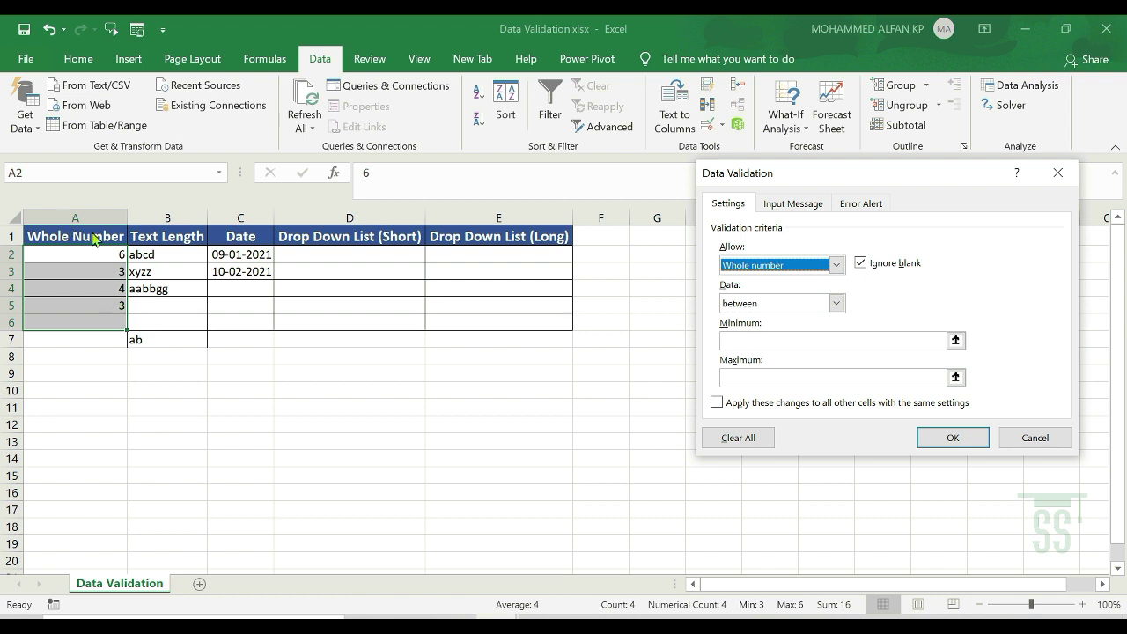
click(1039, 440)
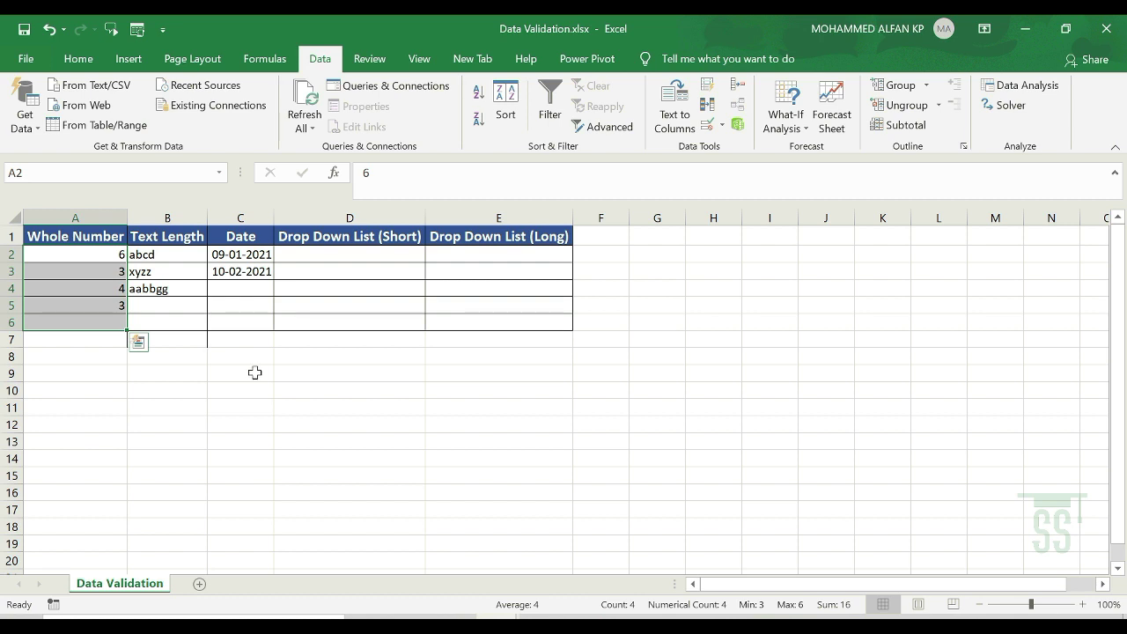
Apply list data validation to cells D2:D6 with the source A,B,C,D,E.
click(349, 258)
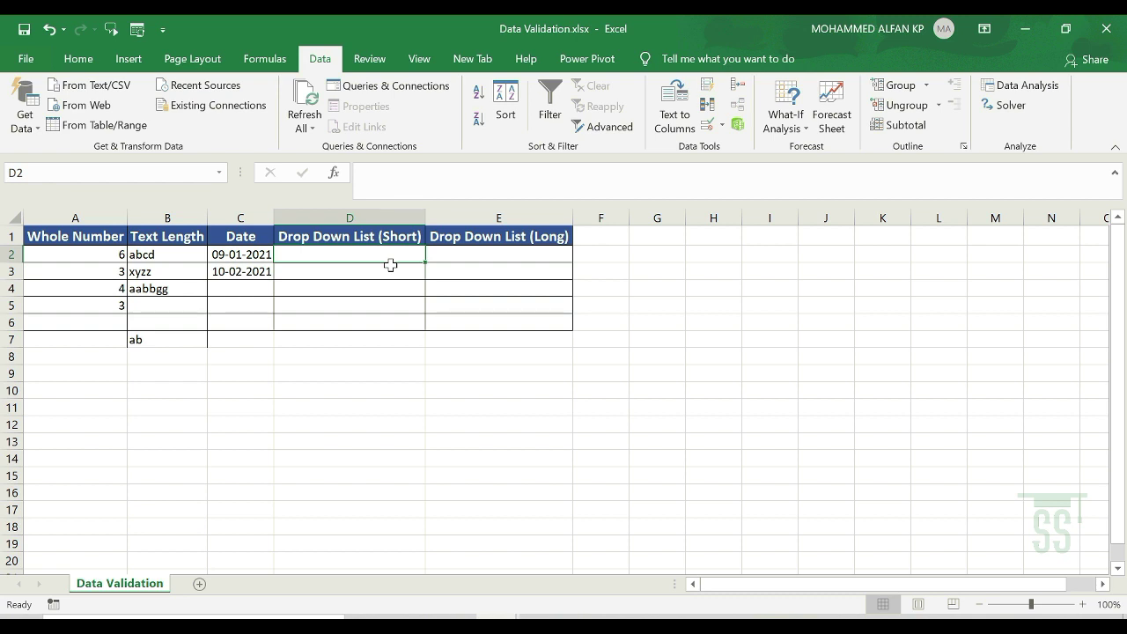
drag(355, 254, 343, 326)
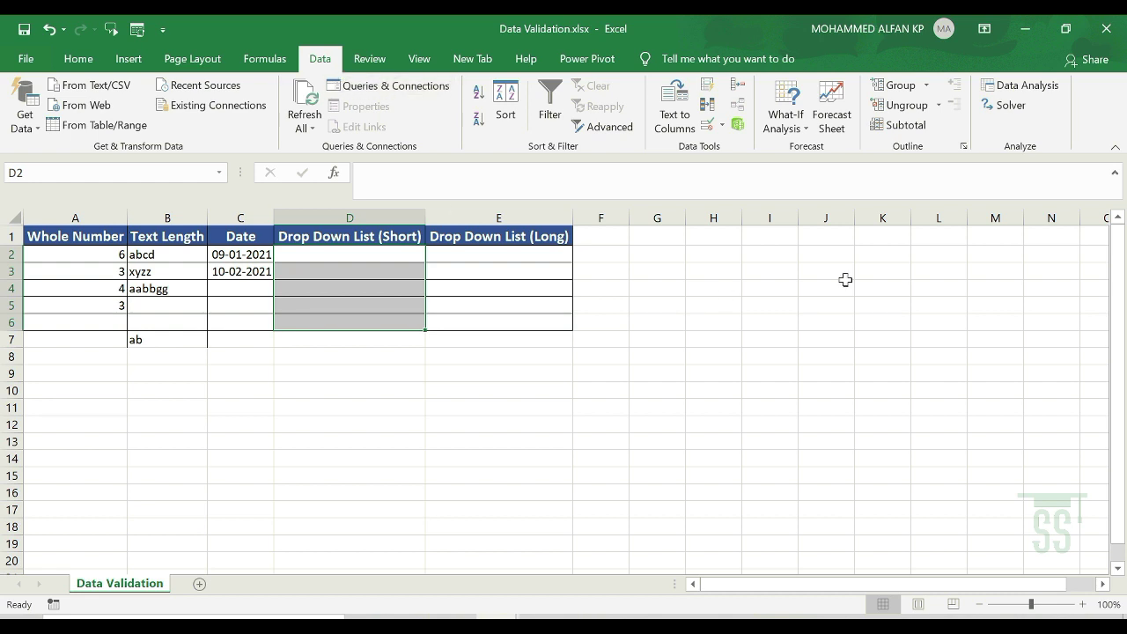
click(708, 124)
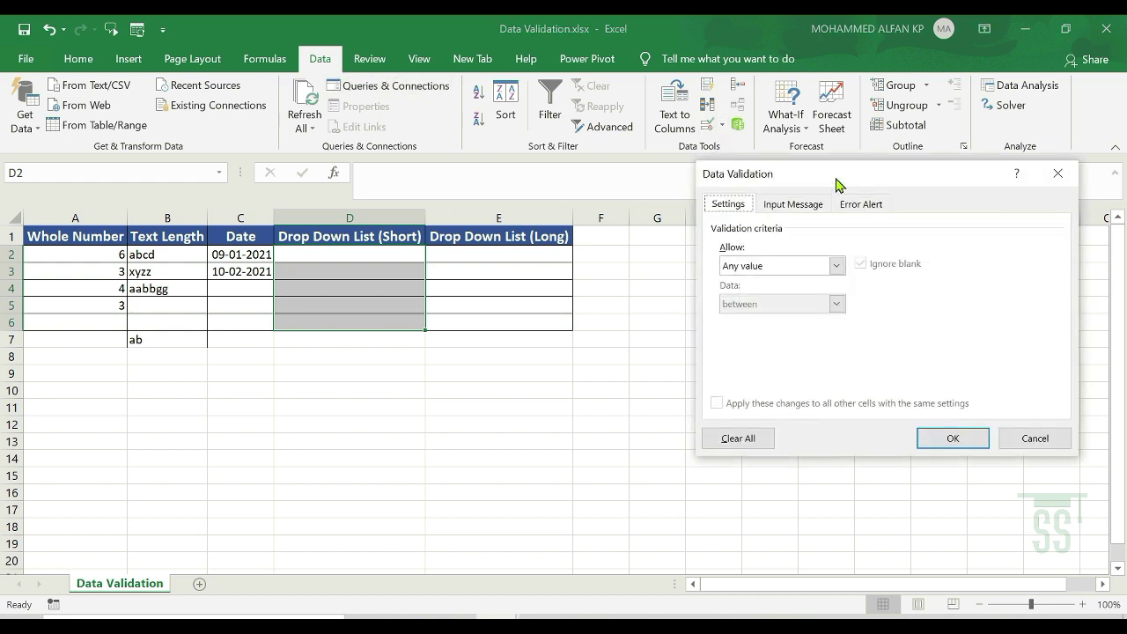
drag(836, 183, 815, 216)
click(814, 298)
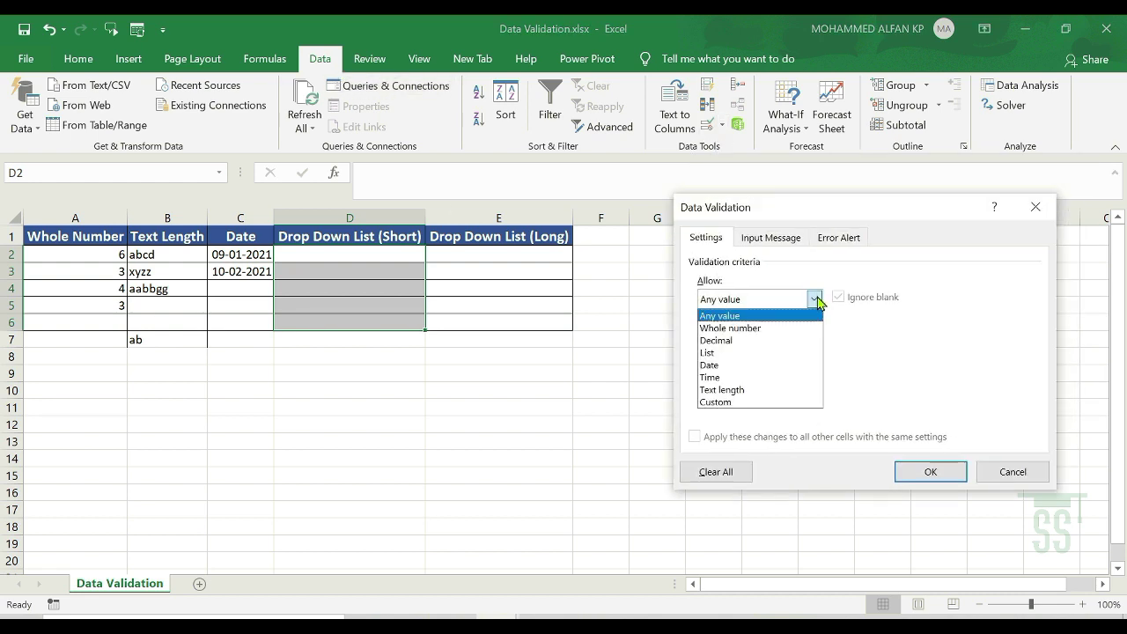
click(753, 355)
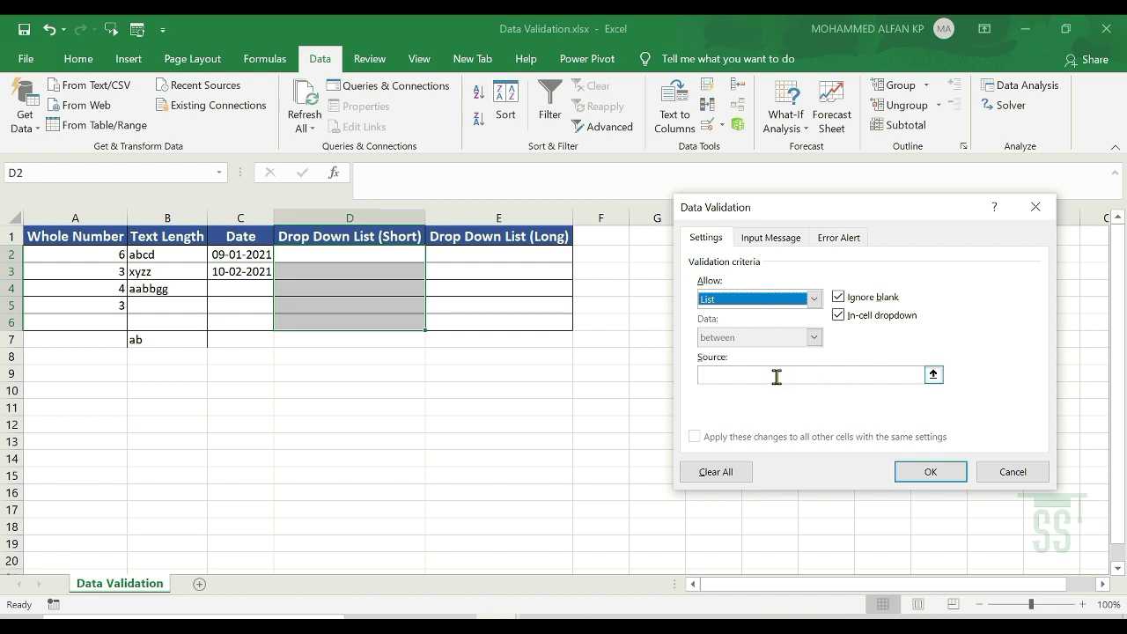
click(774, 376)
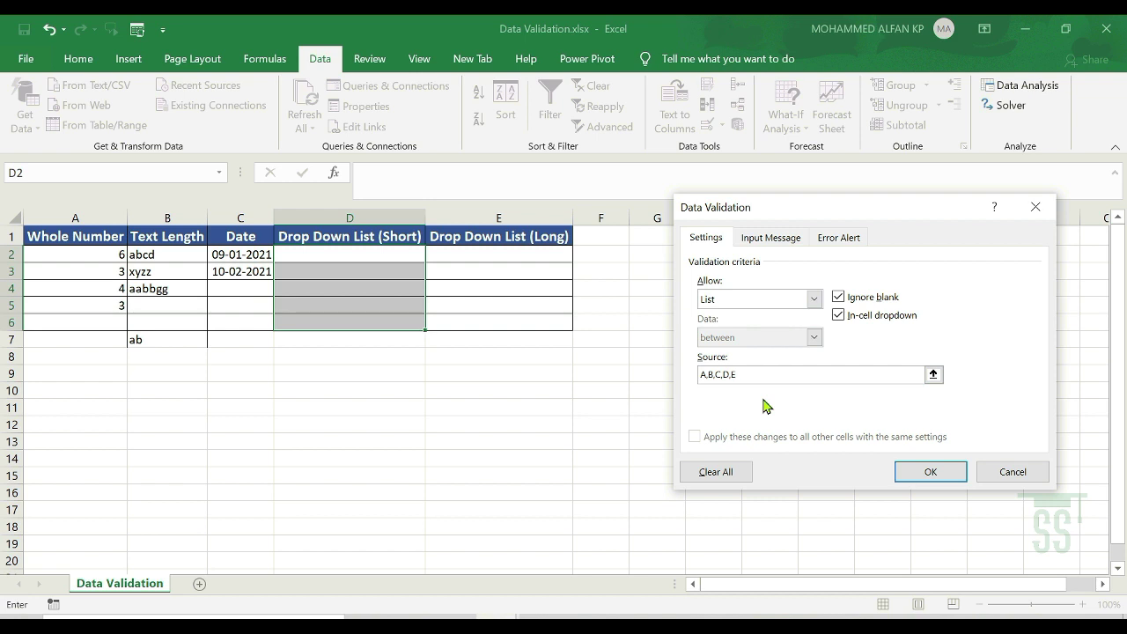
click(789, 383)
click(928, 474)
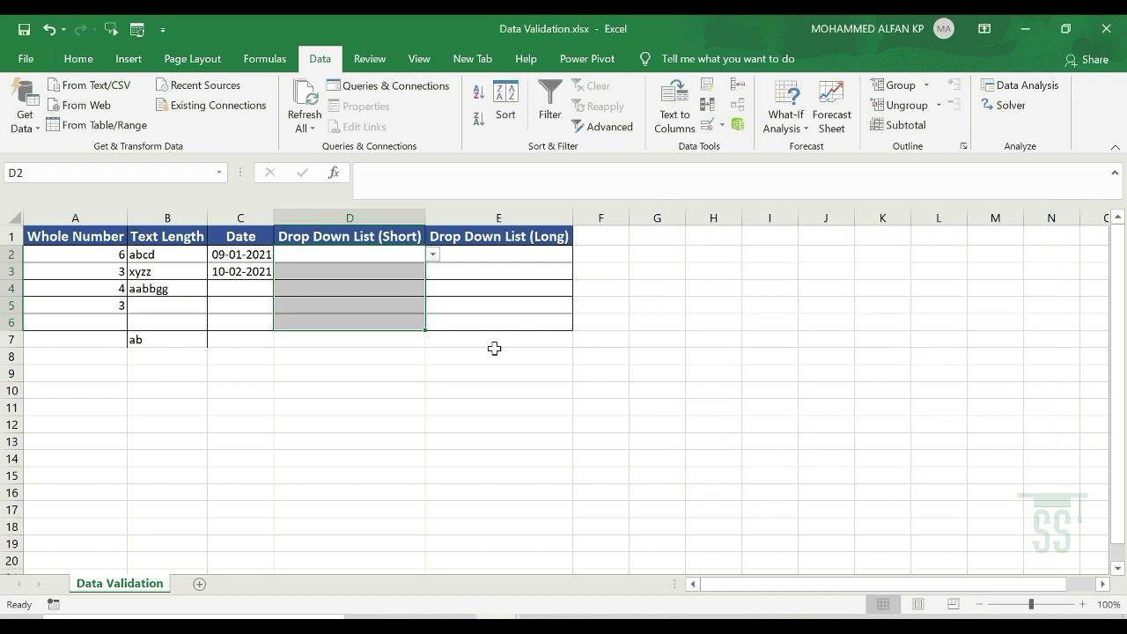
Check each cell from D2 to D7 for an in-cell drop-down arrow.
click(347, 257)
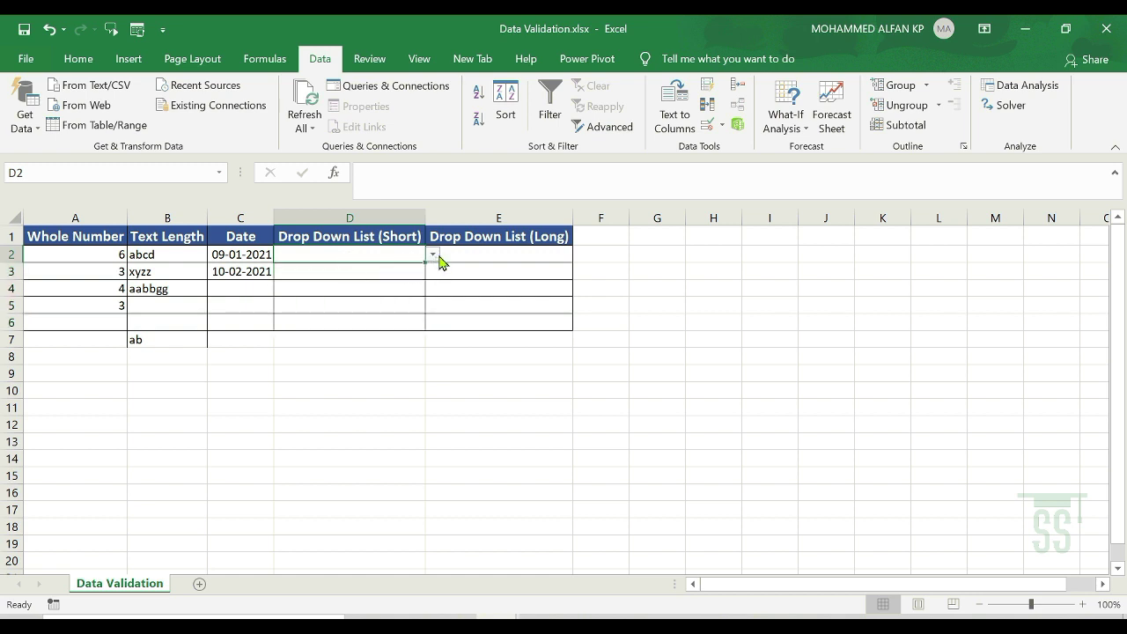
click(392, 273)
click(390, 290)
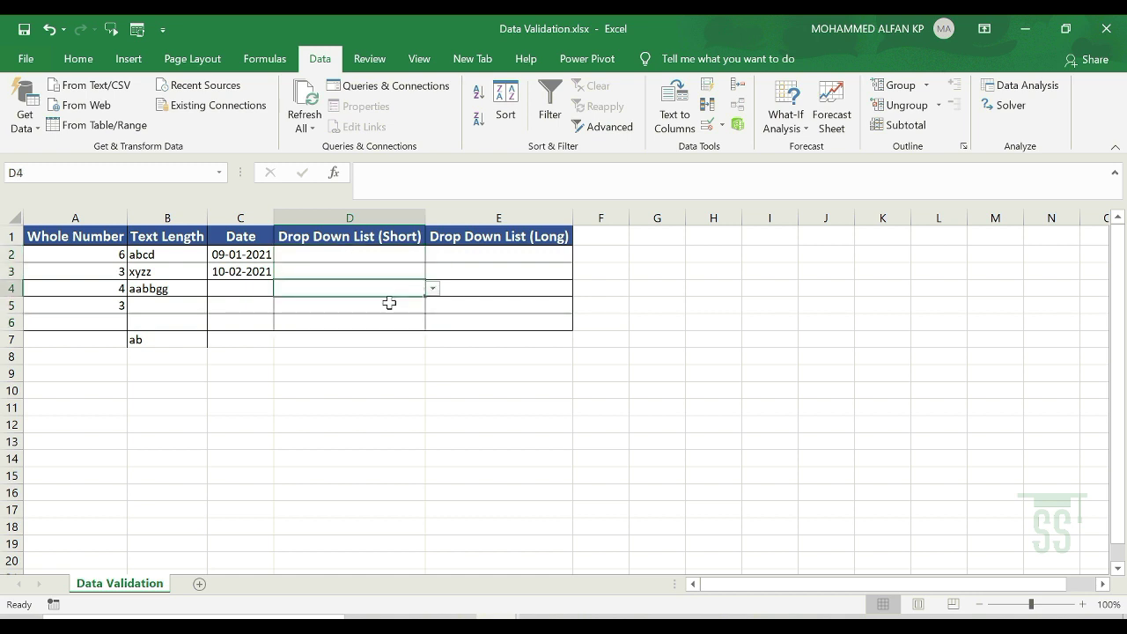
click(390, 304)
click(385, 321)
click(388, 342)
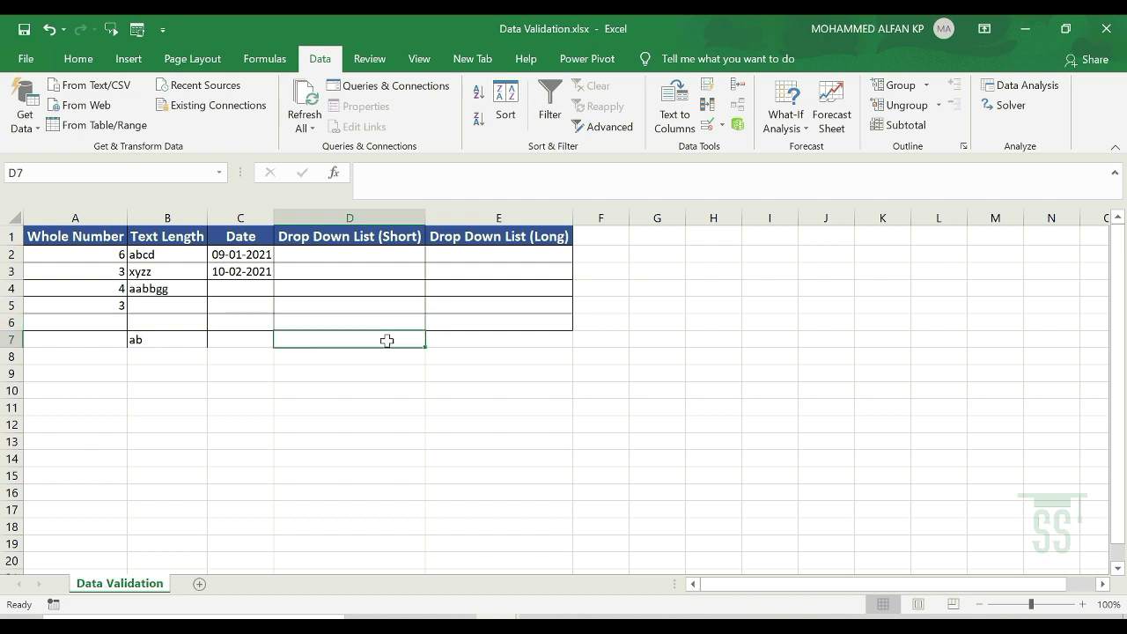
drag(377, 259, 378, 274)
Choose A in cell D2, C in D3 and D in D4 from their drop-down lists.
click(408, 254)
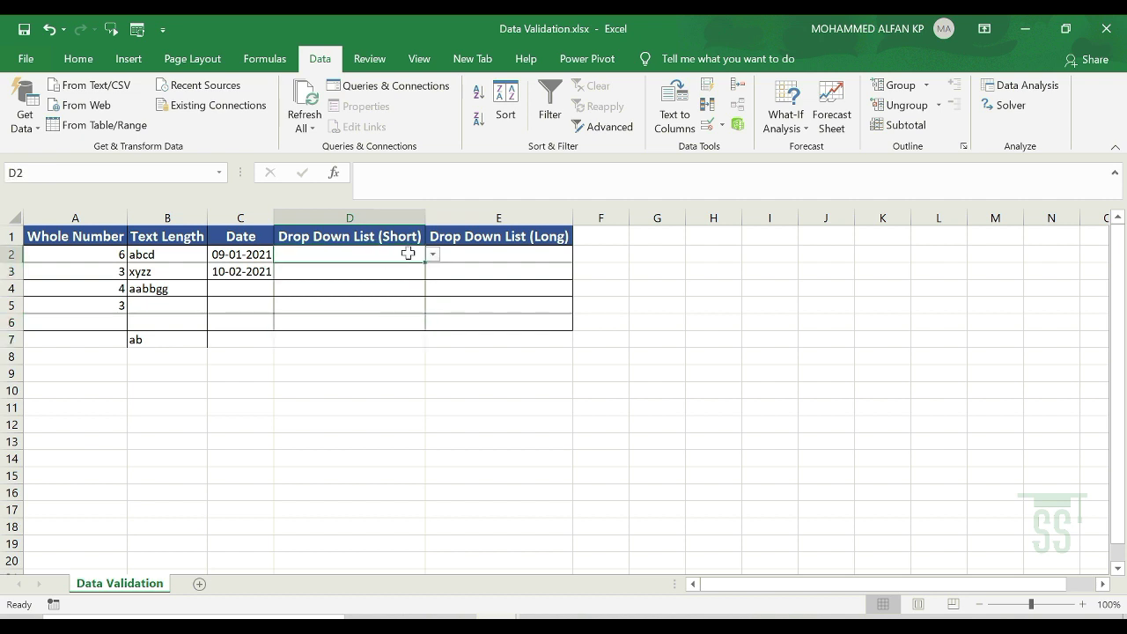
click(433, 255)
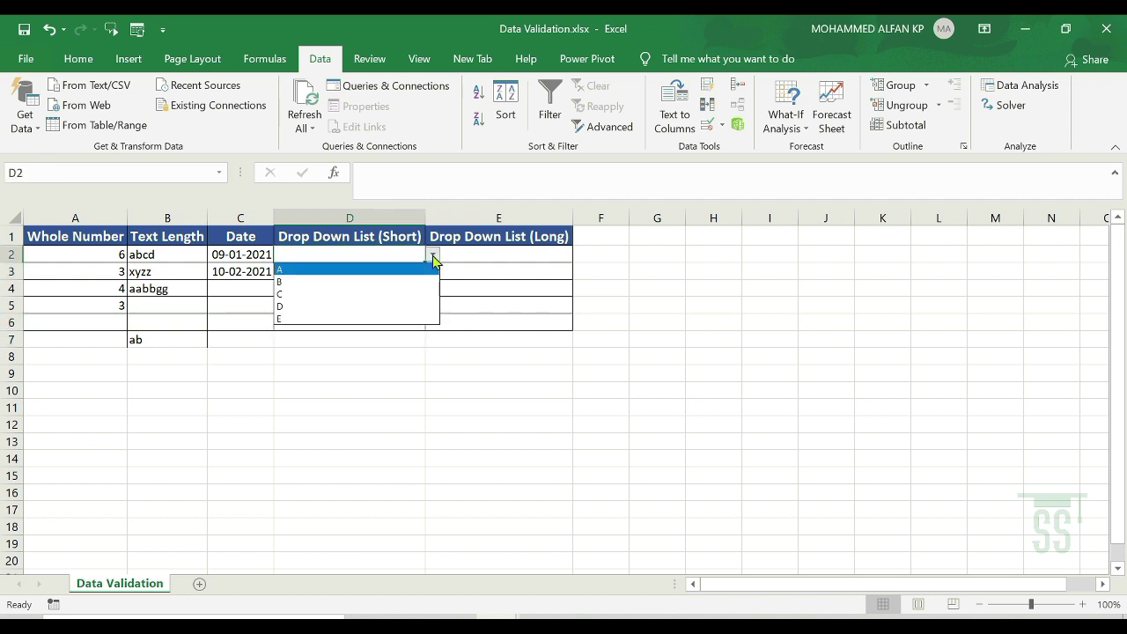
click(407, 270)
click(405, 271)
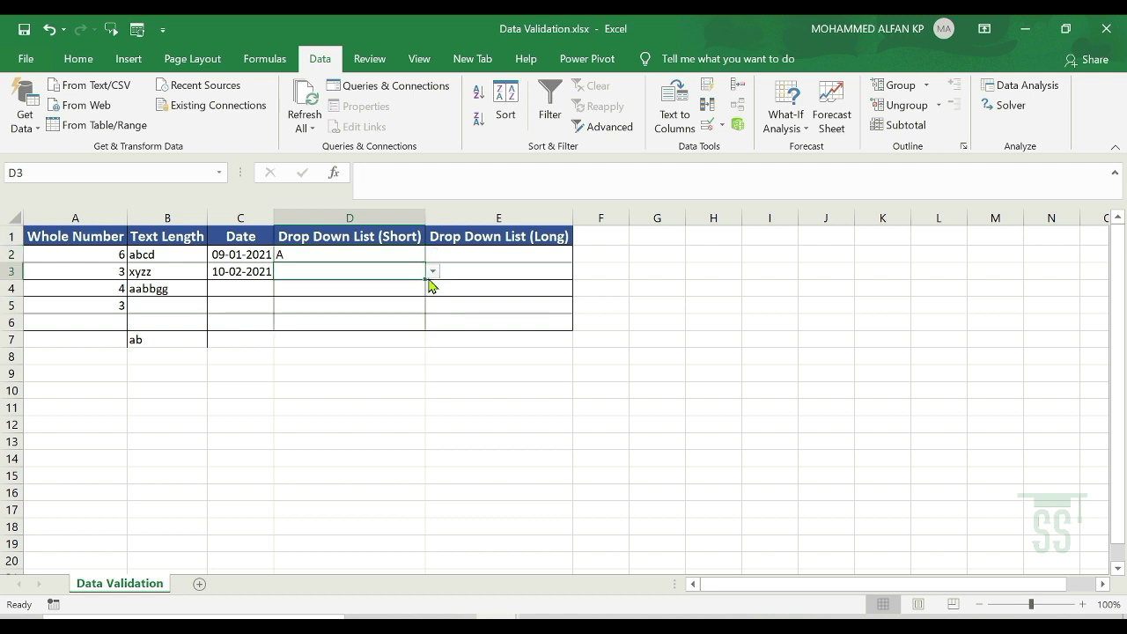
click(432, 272)
click(400, 313)
click(383, 289)
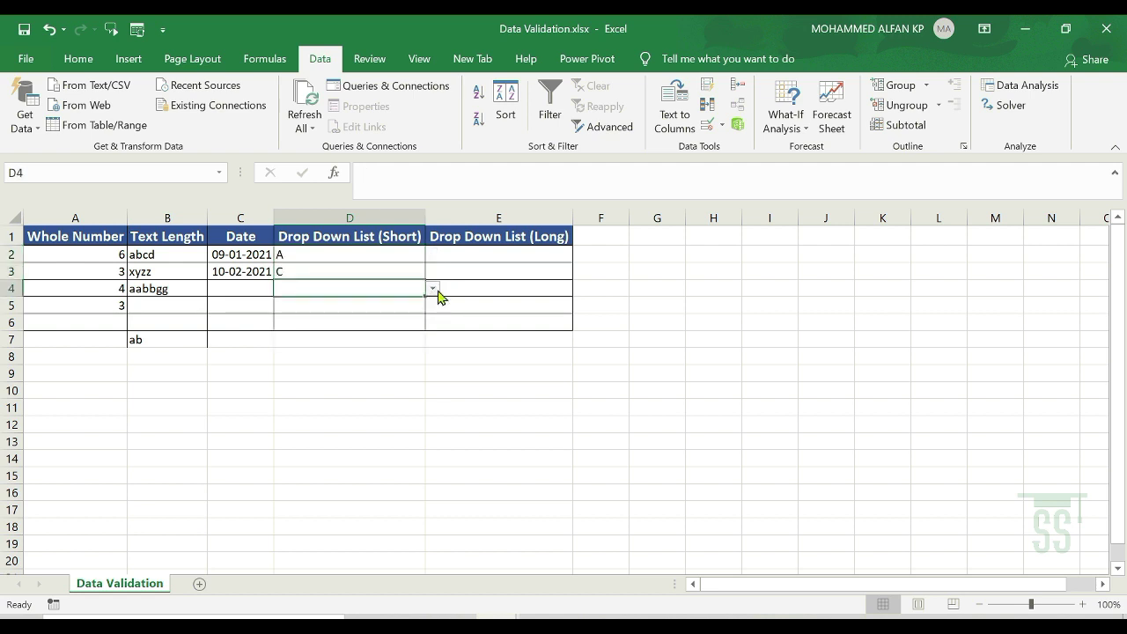
click(433, 288)
click(374, 340)
click(370, 308)
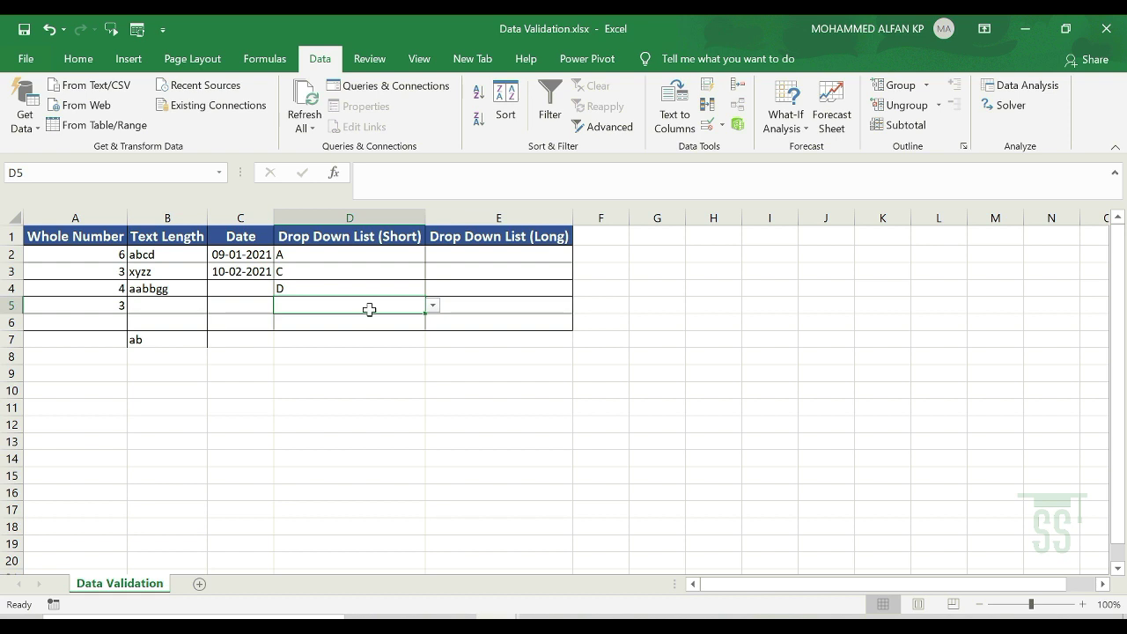
Try to enter the unlisted value F in cell D2.
click(338, 256)
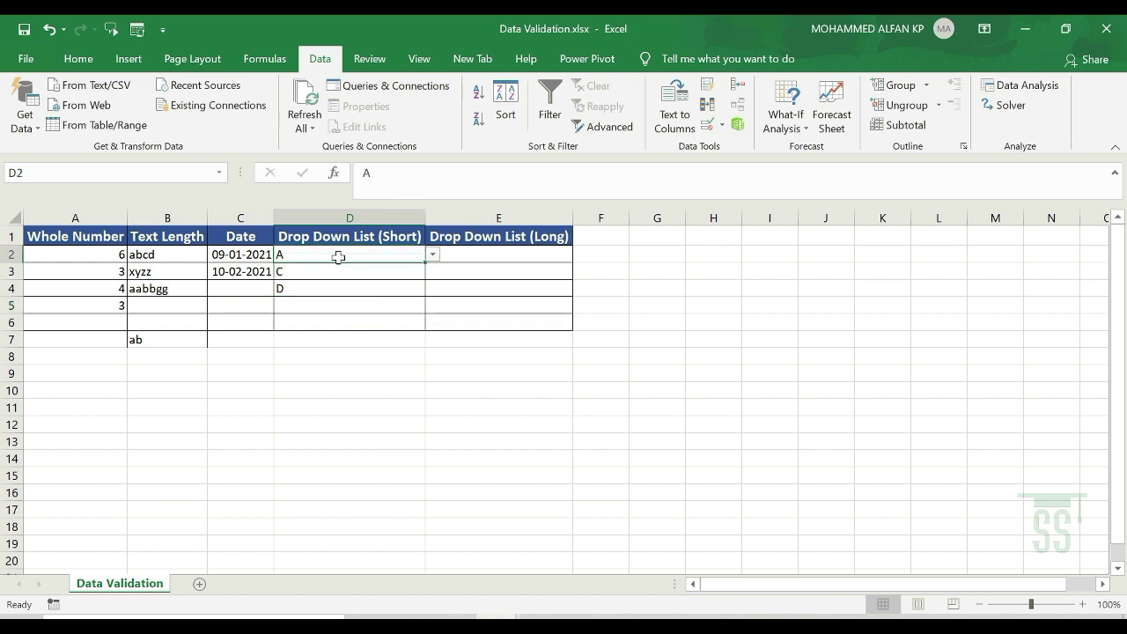
text(F)
key(Return)
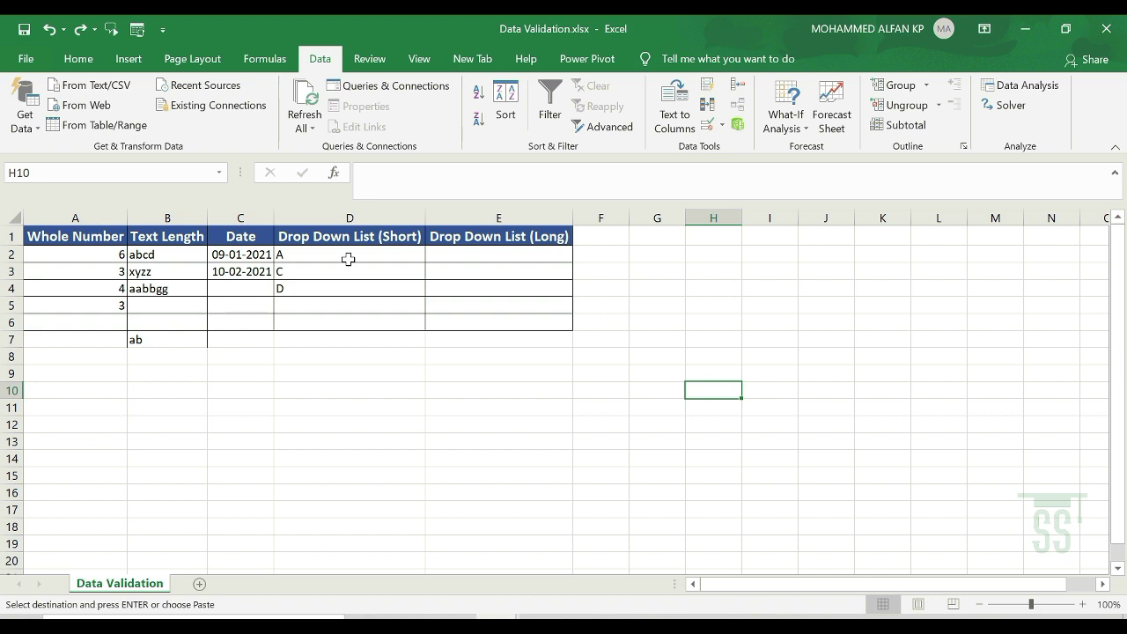
Review the data validation settings of cells D2:D6 and close them without changes.
drag(348, 259, 346, 319)
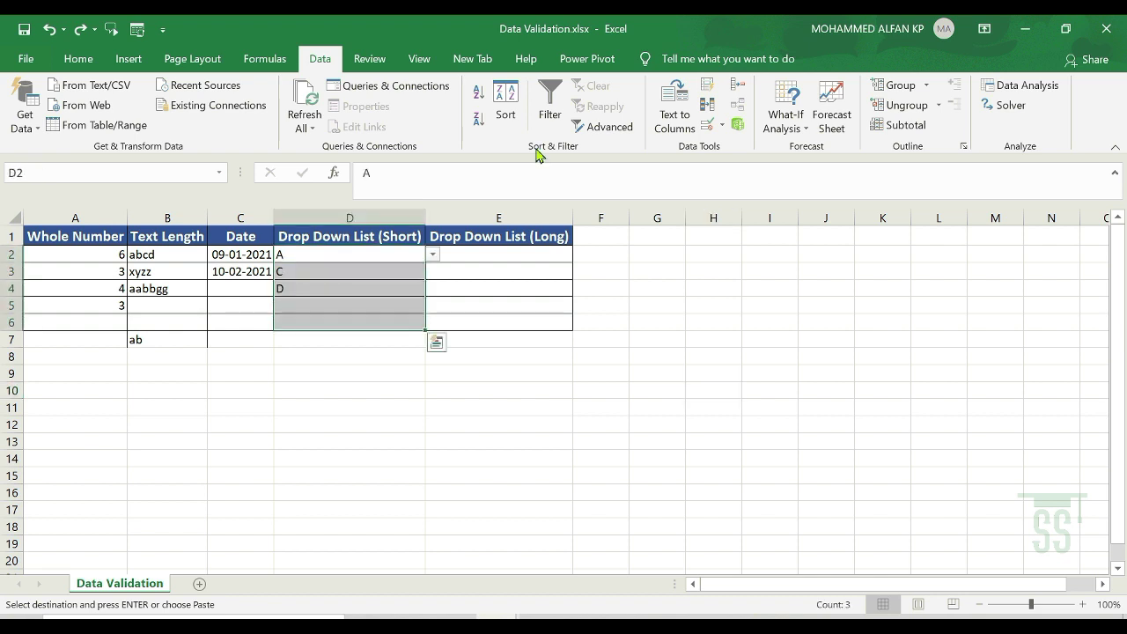
click(709, 124)
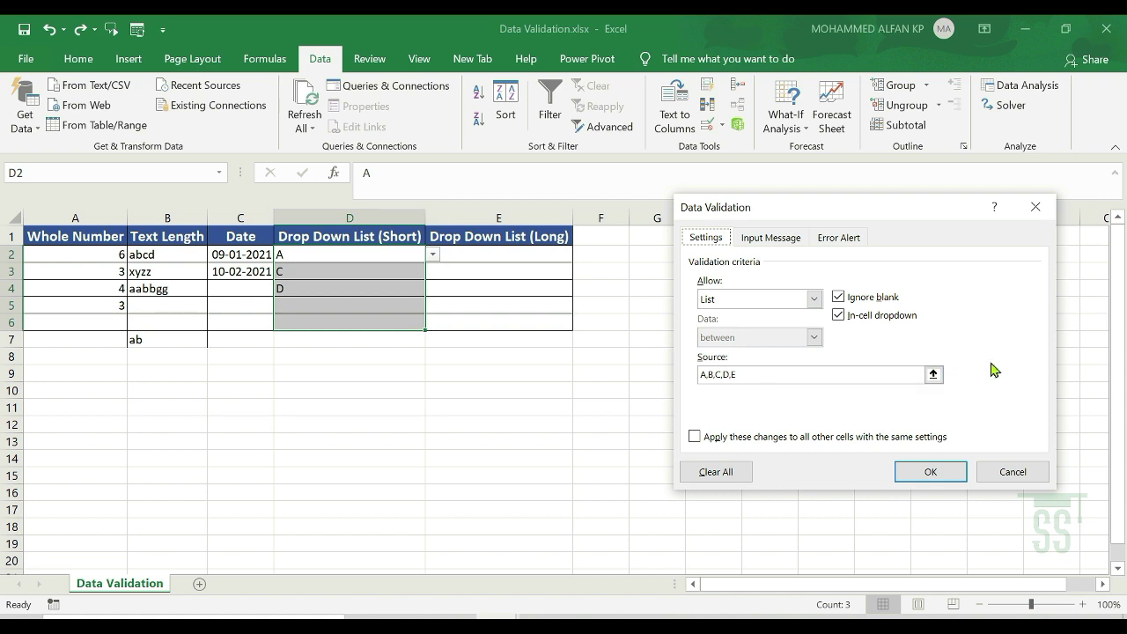
click(1022, 475)
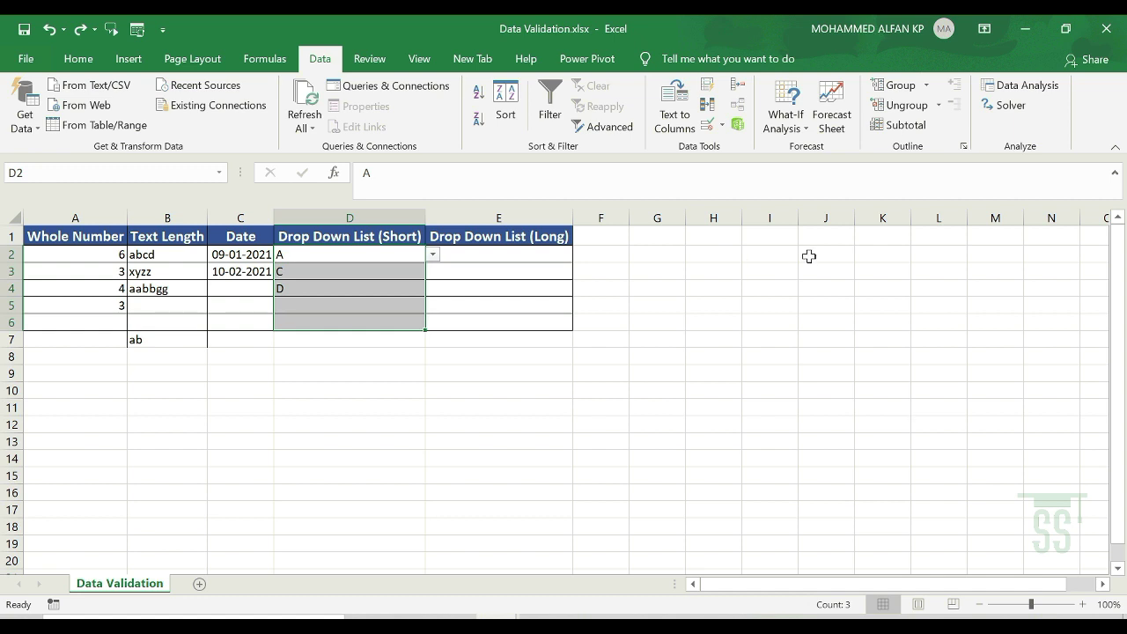
Paste the department list, Corporate to Purchase, into A1:A18 of a new worksheet and fit column A to its contents.
click(199, 584)
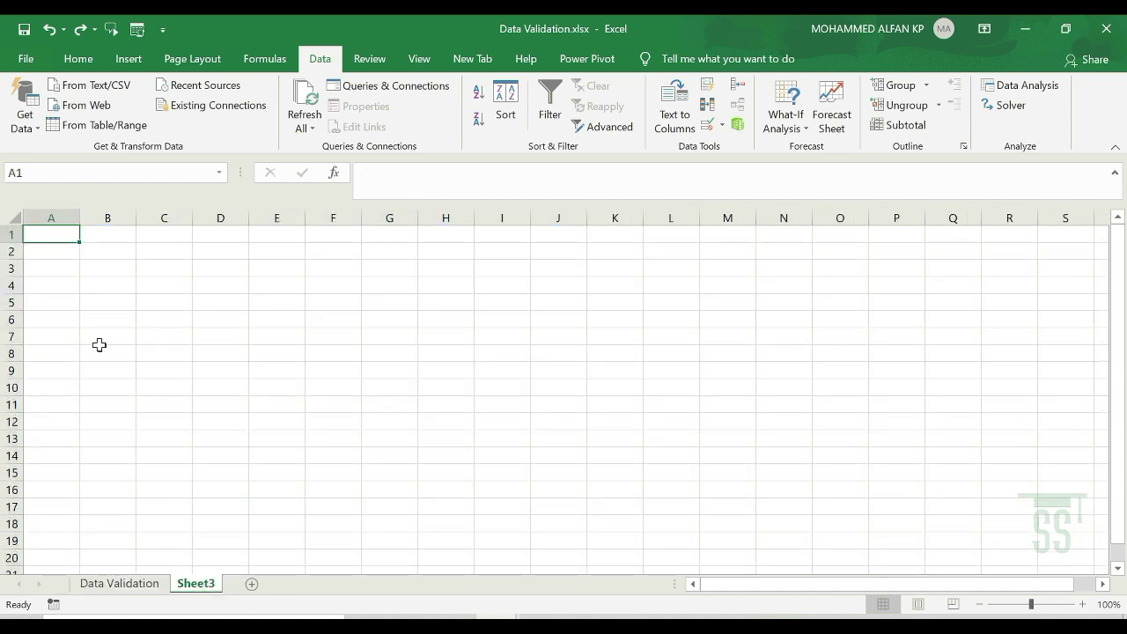
text(Corporate Finance & Accounts Engineering Administration Plumbing Quality Stores Contracts Electrical Secretariate Logistics IT & ITES Planning EOHS Legal & PR Capex/Asset Internal Audit Purchase)
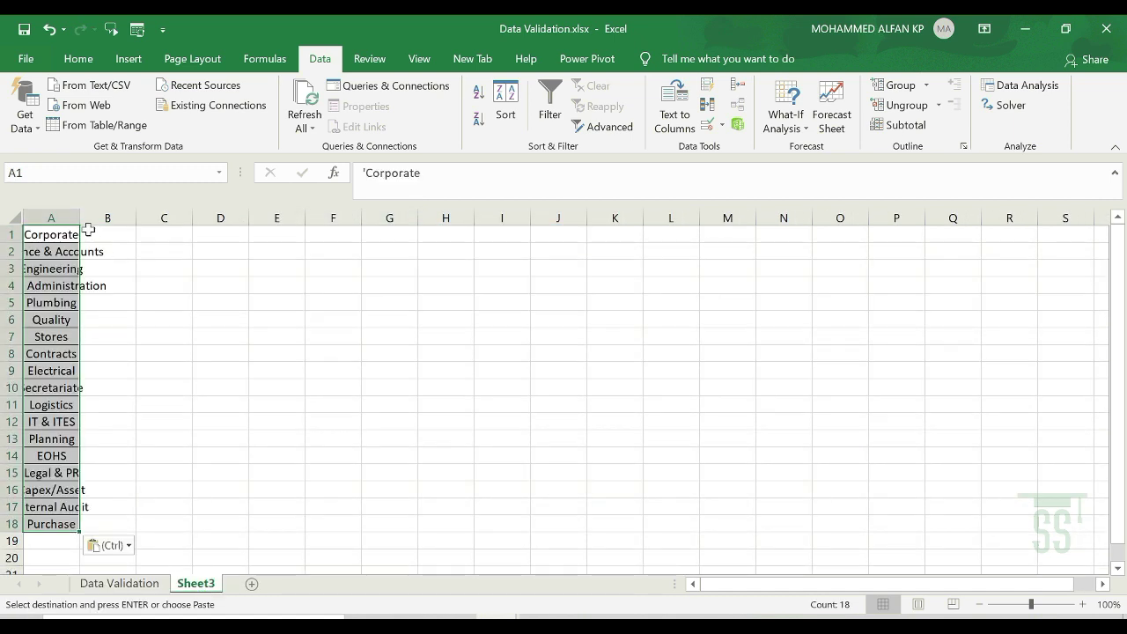
double_click(80, 218)
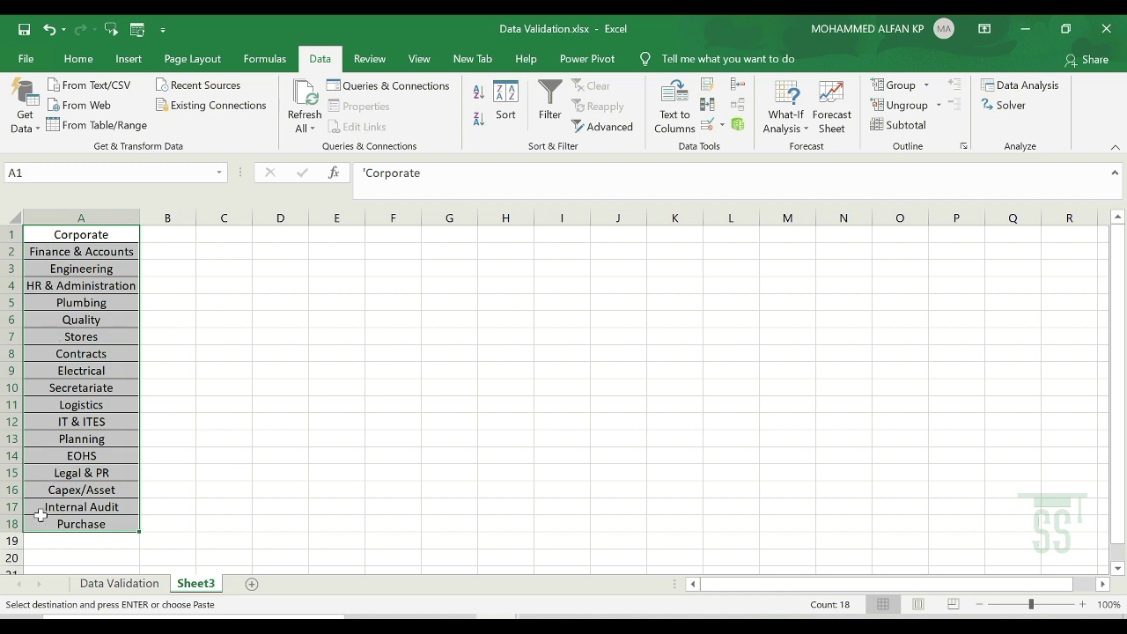
key(ctrl+v)
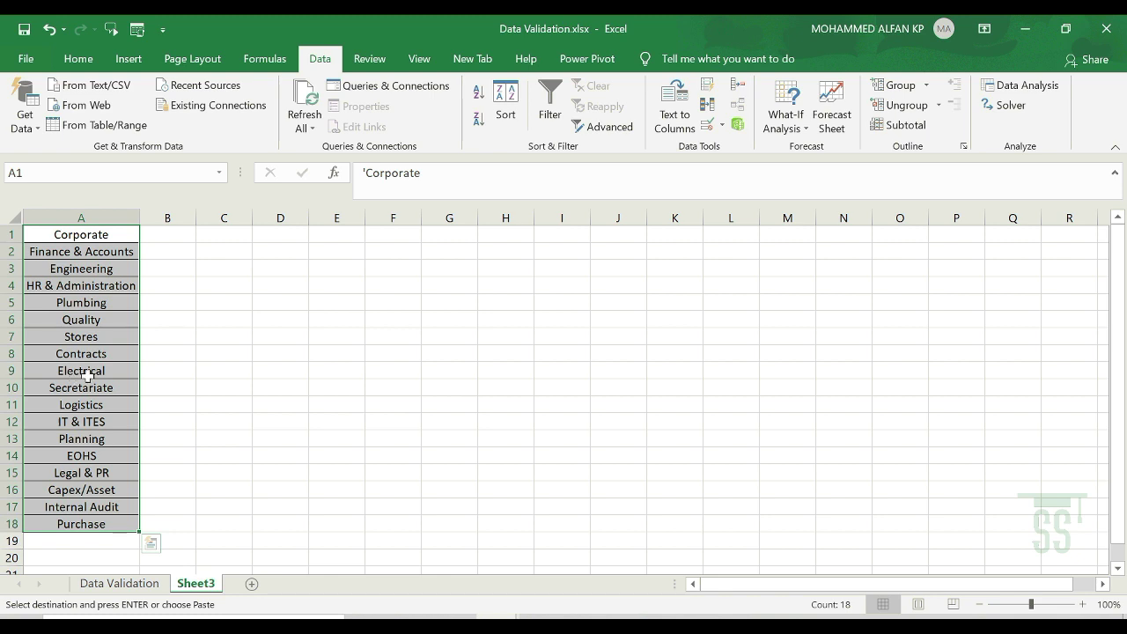
Apply list data validation to cells E2:E6 of the Data Validation sheet with the source =Sheet3!$A$1:$A$18.
click(119, 584)
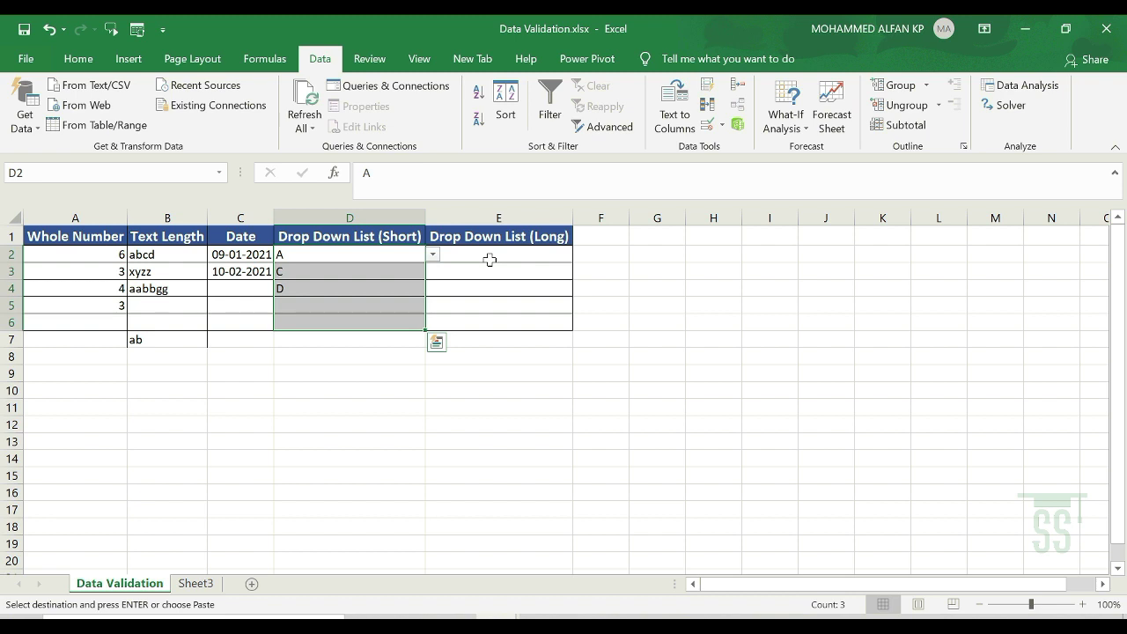
click(476, 255)
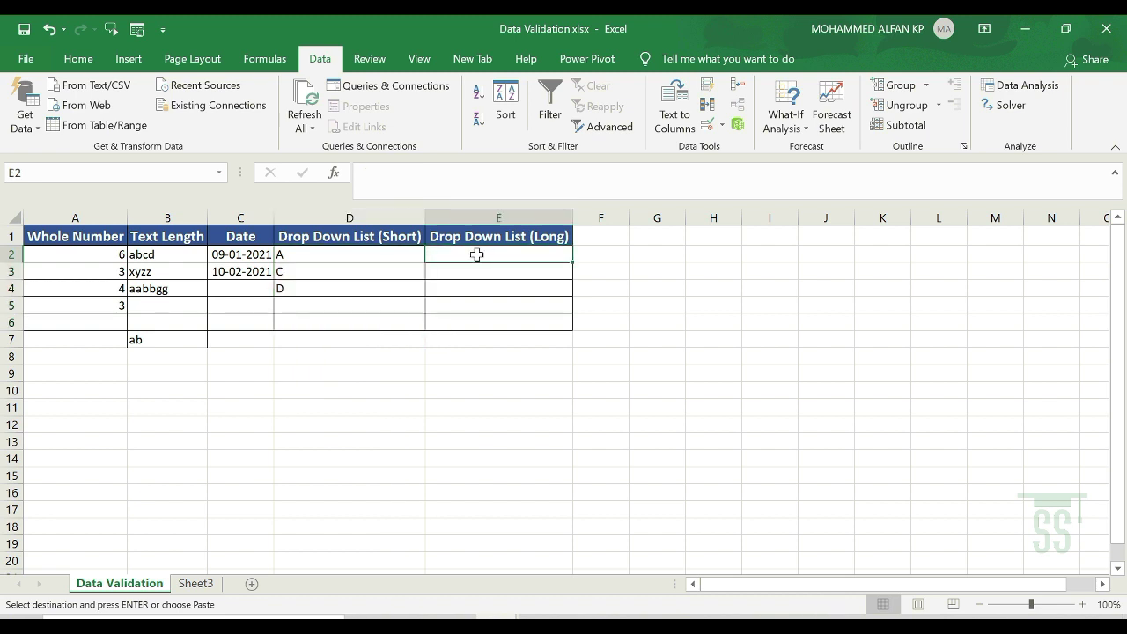
drag(477, 254, 477, 322)
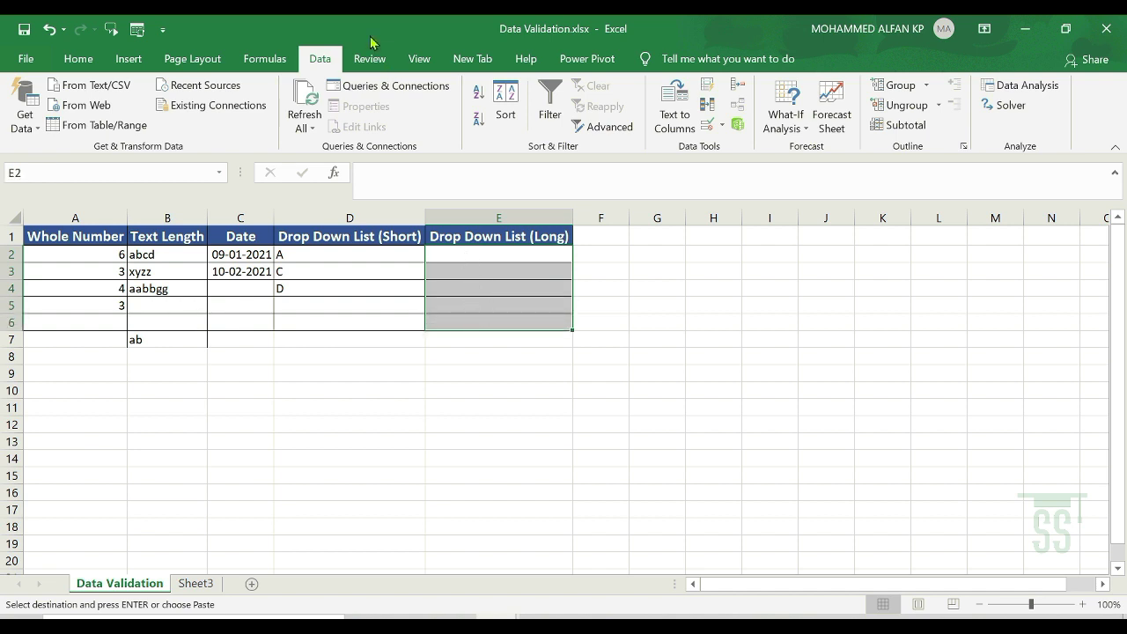
click(709, 128)
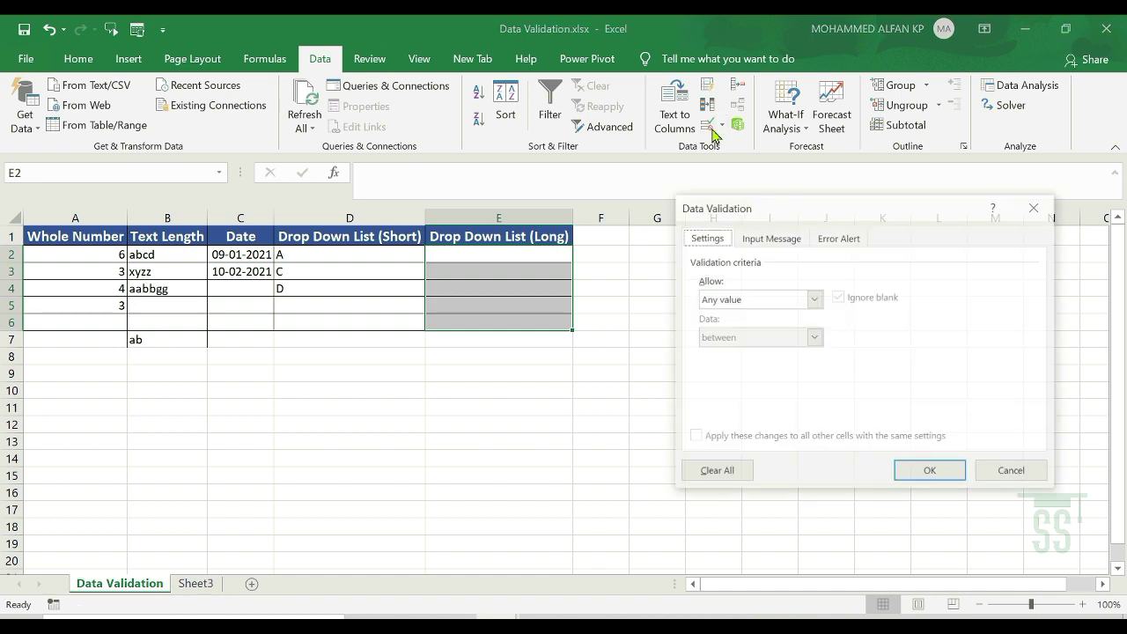
click(814, 299)
click(780, 357)
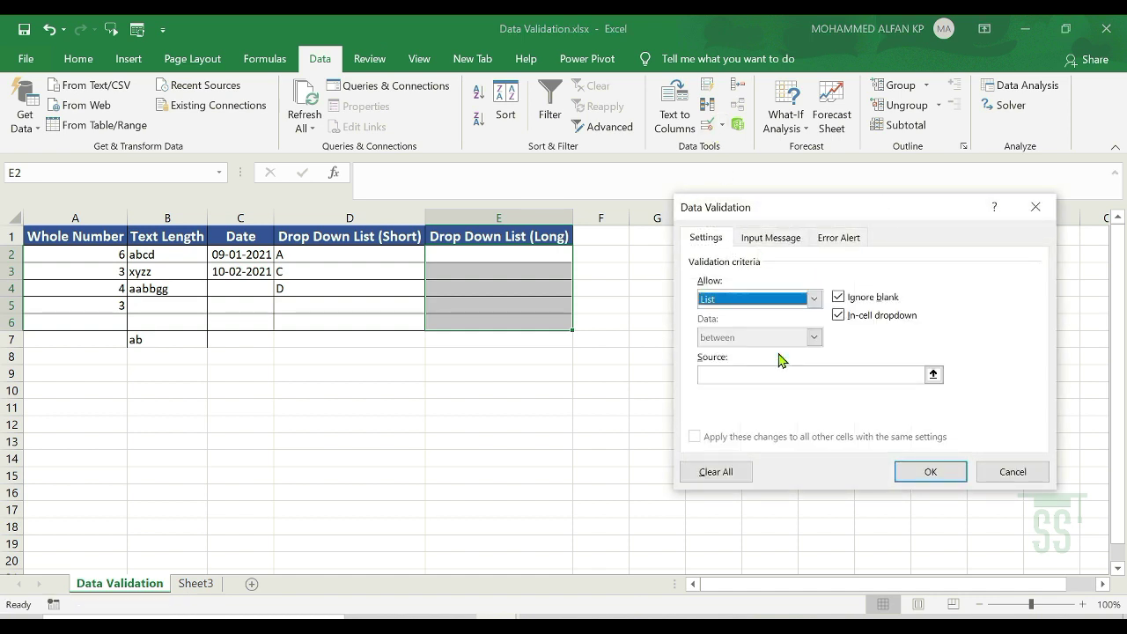
click(766, 373)
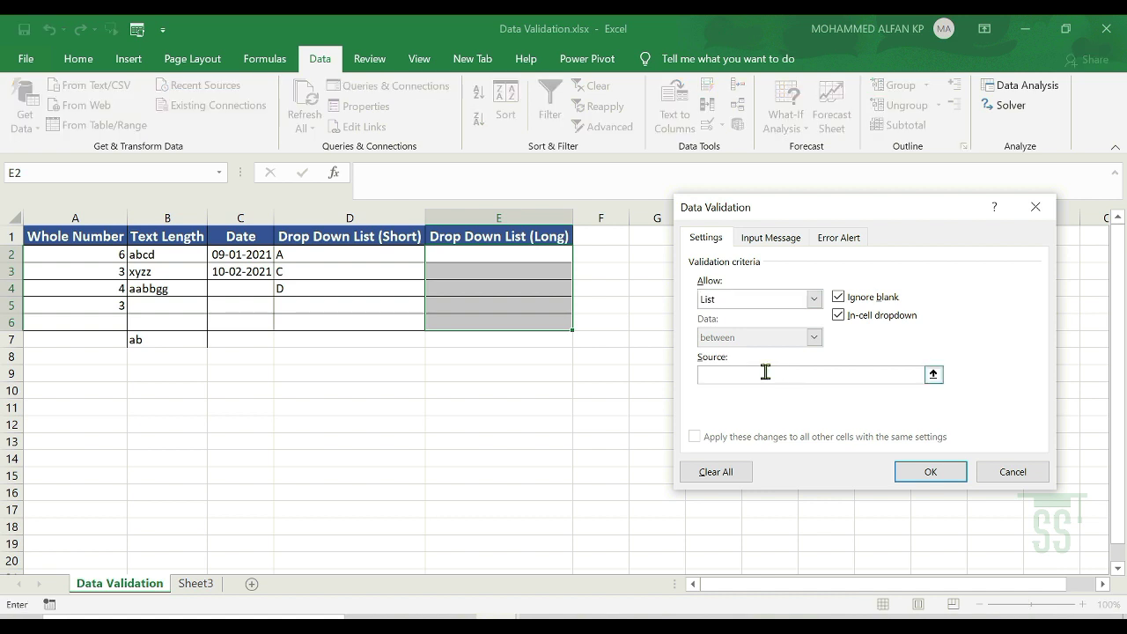
click(933, 375)
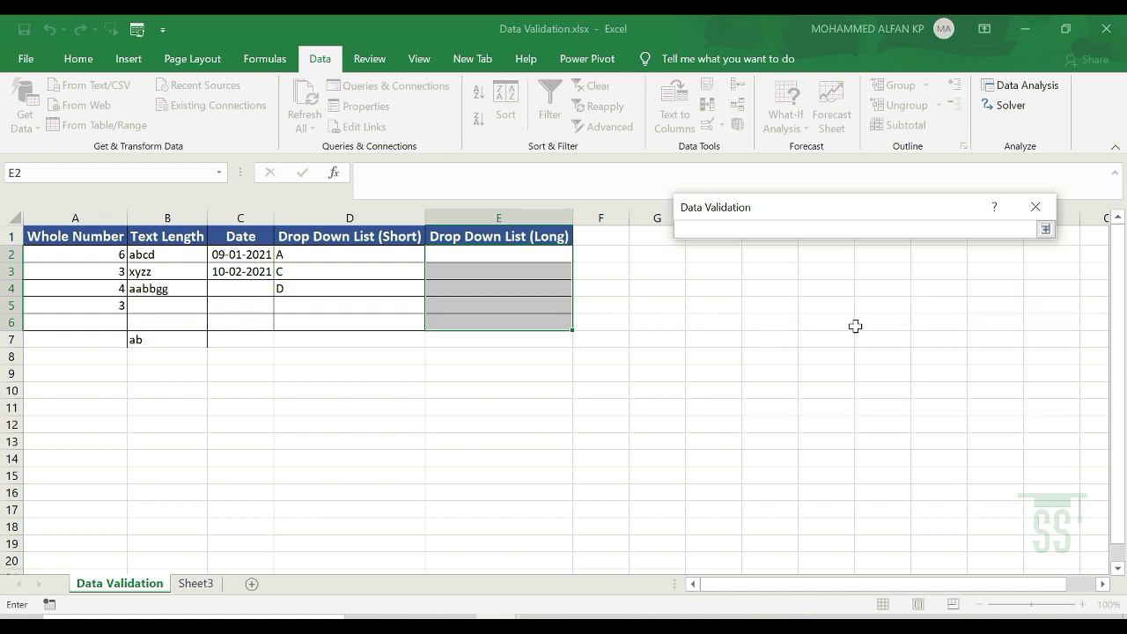
click(197, 585)
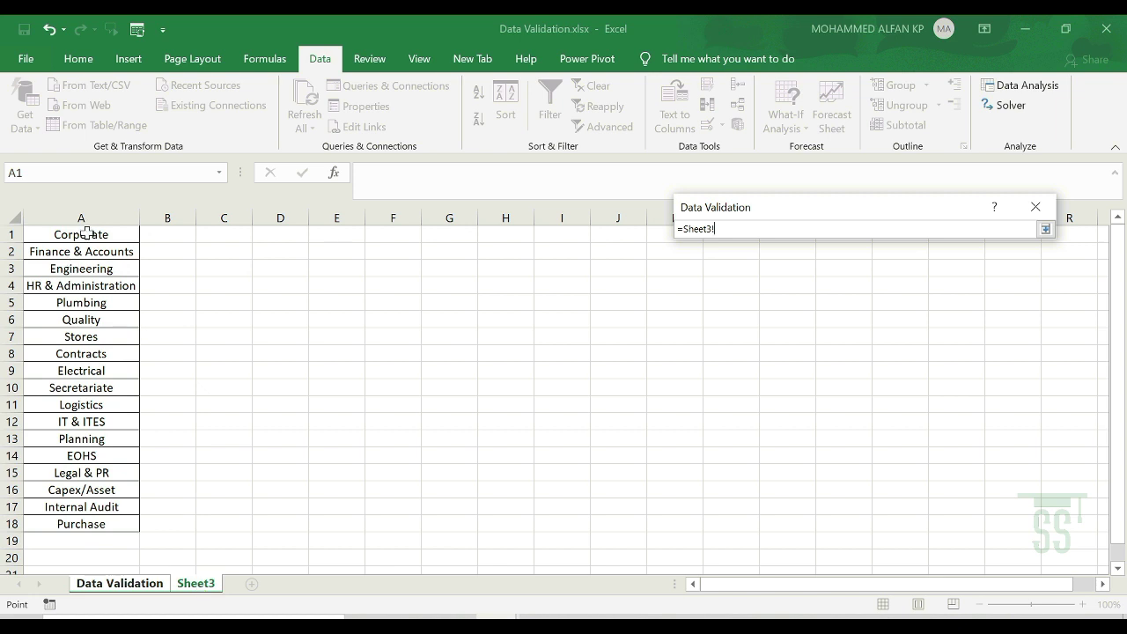
drag(81, 234, 73, 521)
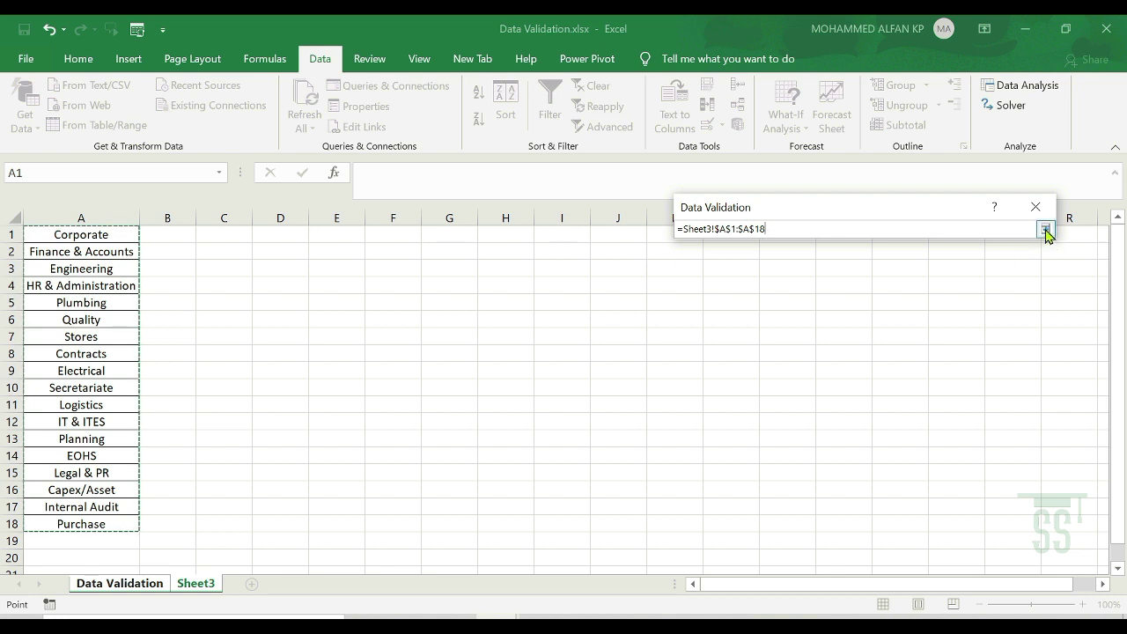
click(1046, 230)
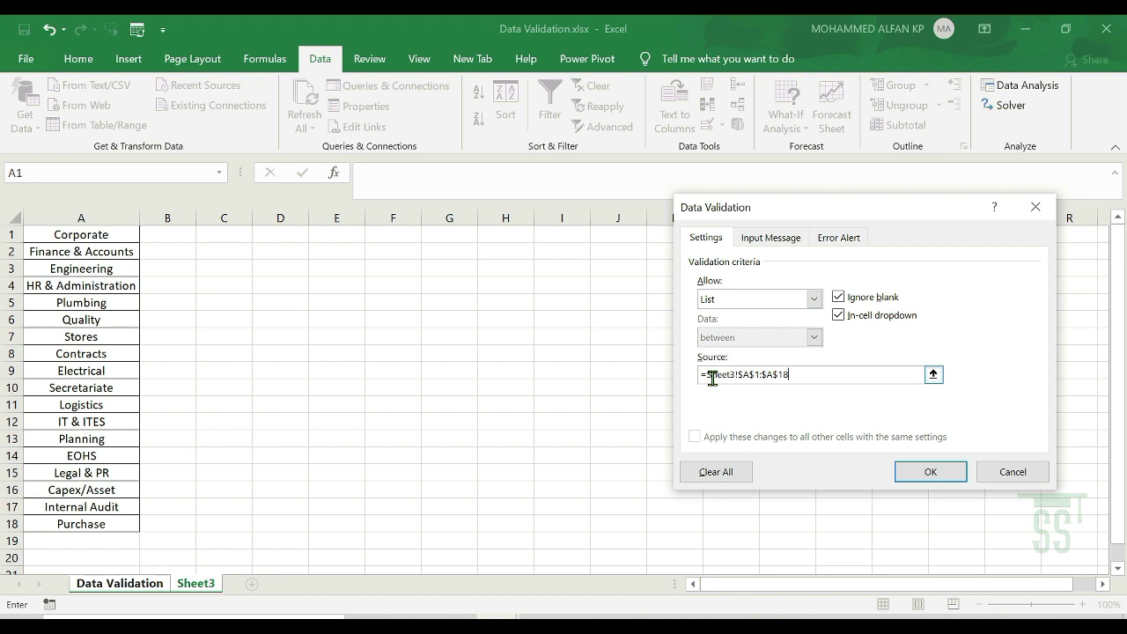
click(931, 471)
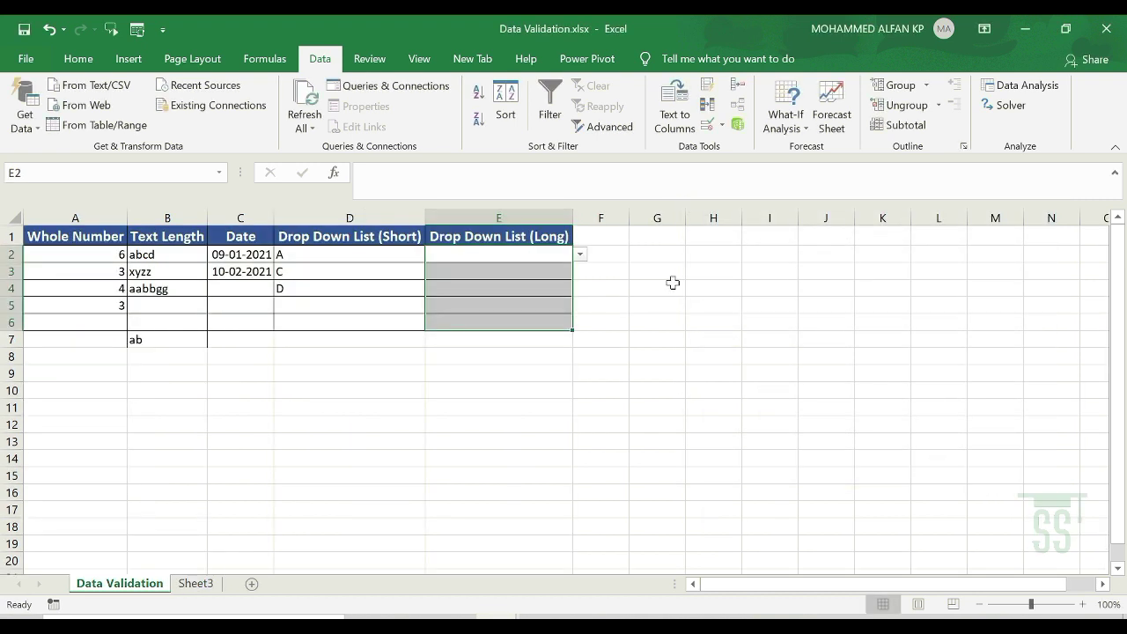
Browse the department drop-down list of cell E2 and choose HR & Administration in cell E3.
click(518, 275)
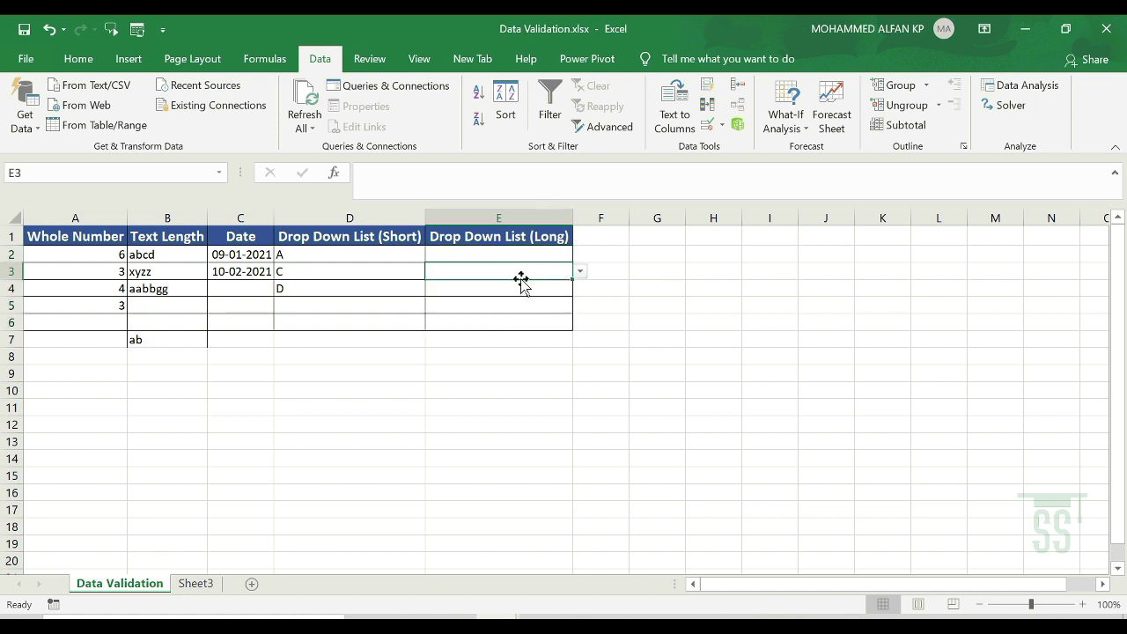
click(544, 291)
click(543, 305)
click(562, 326)
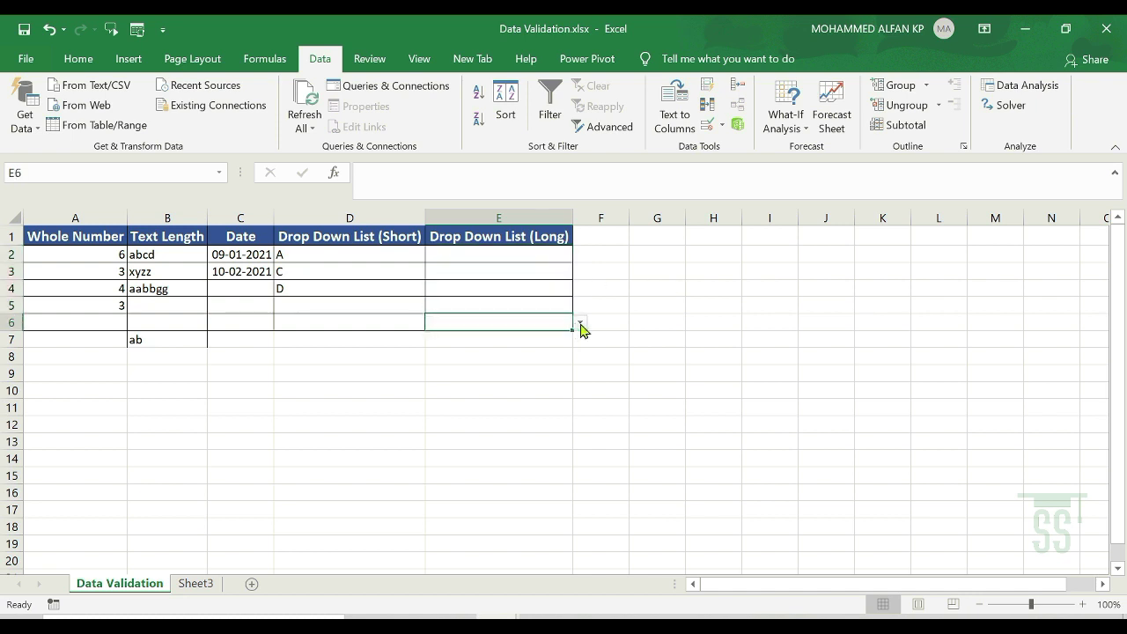
click(548, 256)
click(581, 255)
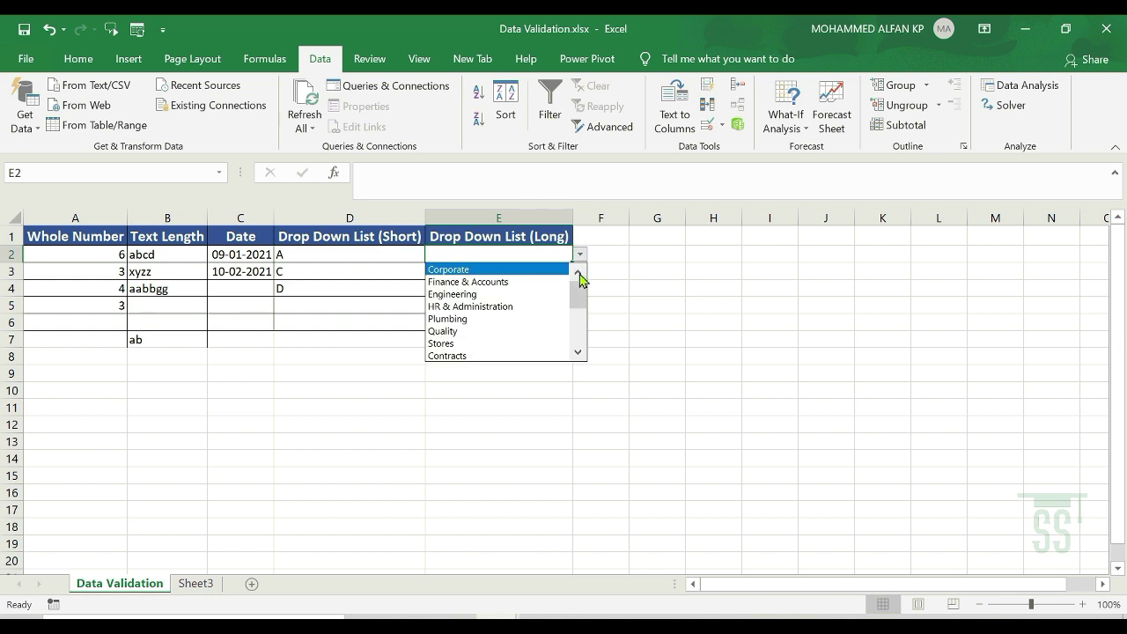
mouse_move(579, 294)
mouse_down()
mouse_move(579, 344)
mouse_move(578, 280)
mouse_up()
key(Escape)
key(Down)
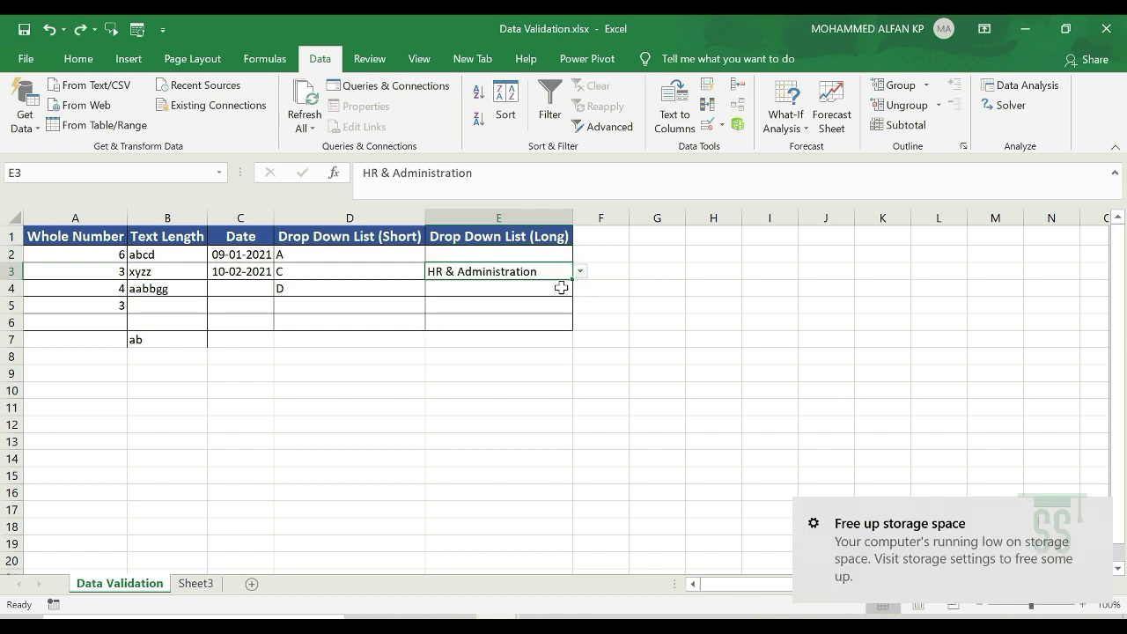
Try to enter the unlisted value ADMIN in cell E3.
text(ADMIN)
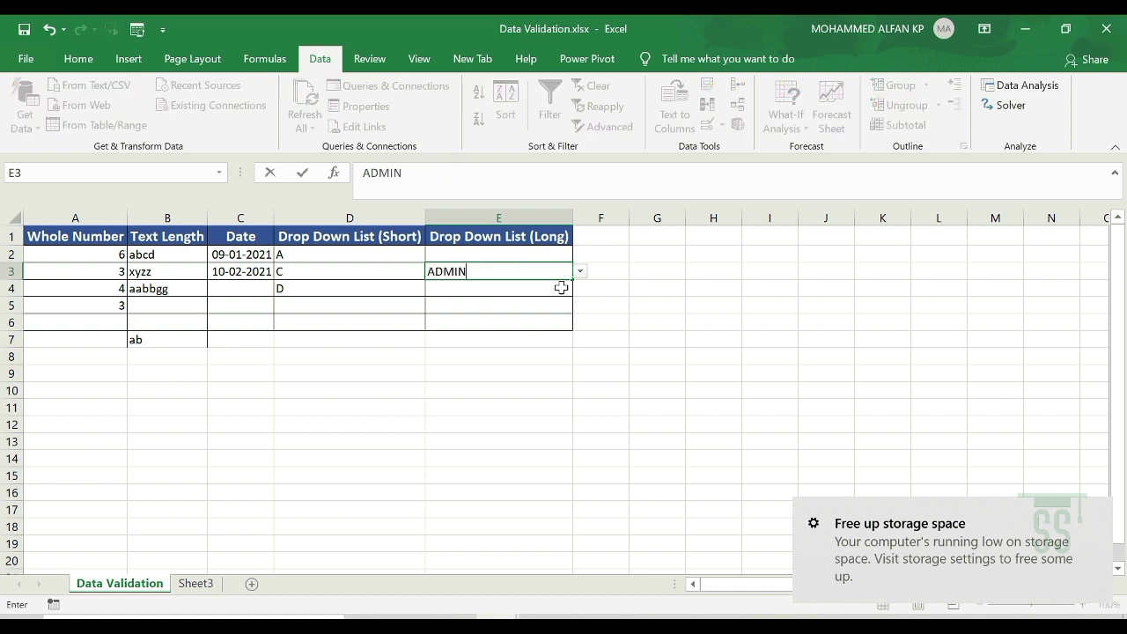
key(Return)
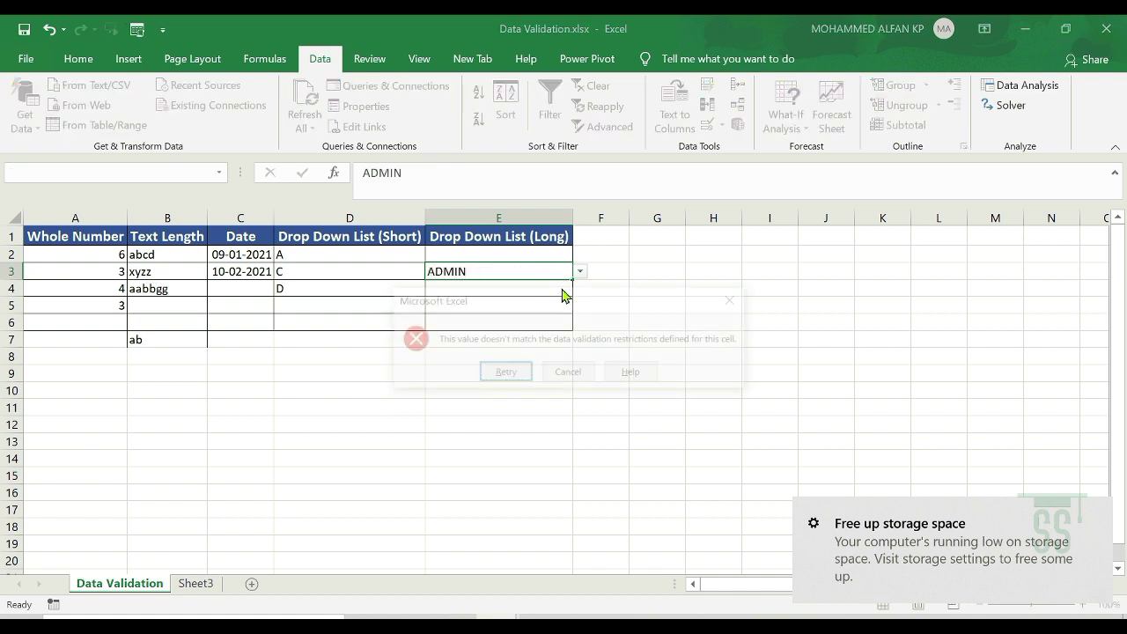
key(Escape)
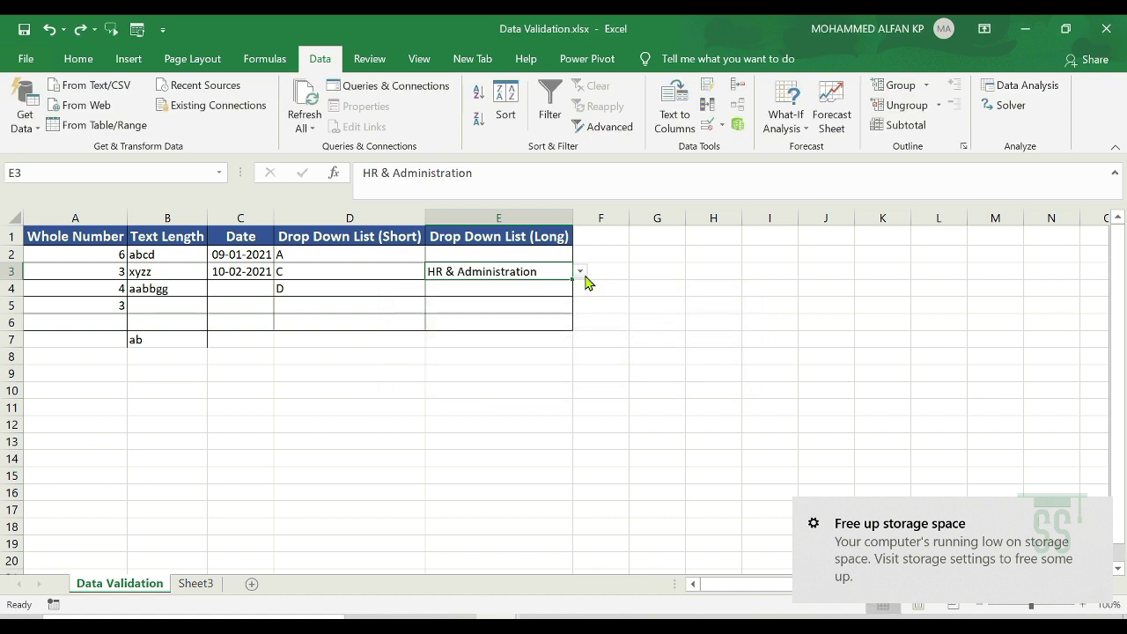
Clear the Plumbing, Quality and Stores entries from cells A5:A7 of Sheet3.
click(196, 583)
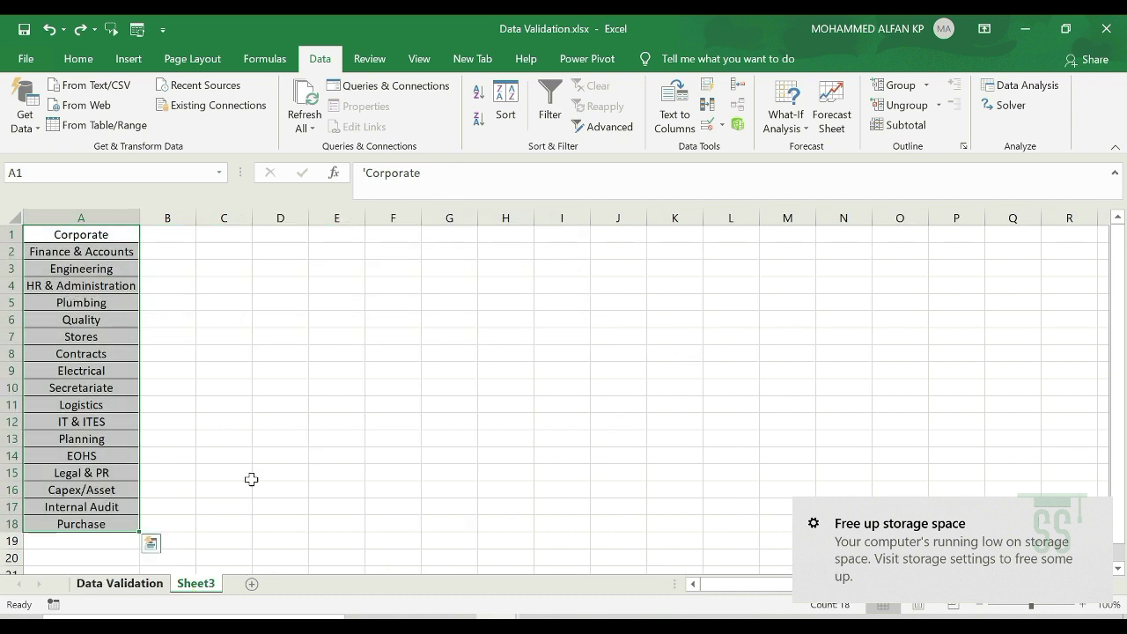
click(393, 404)
click(345, 340)
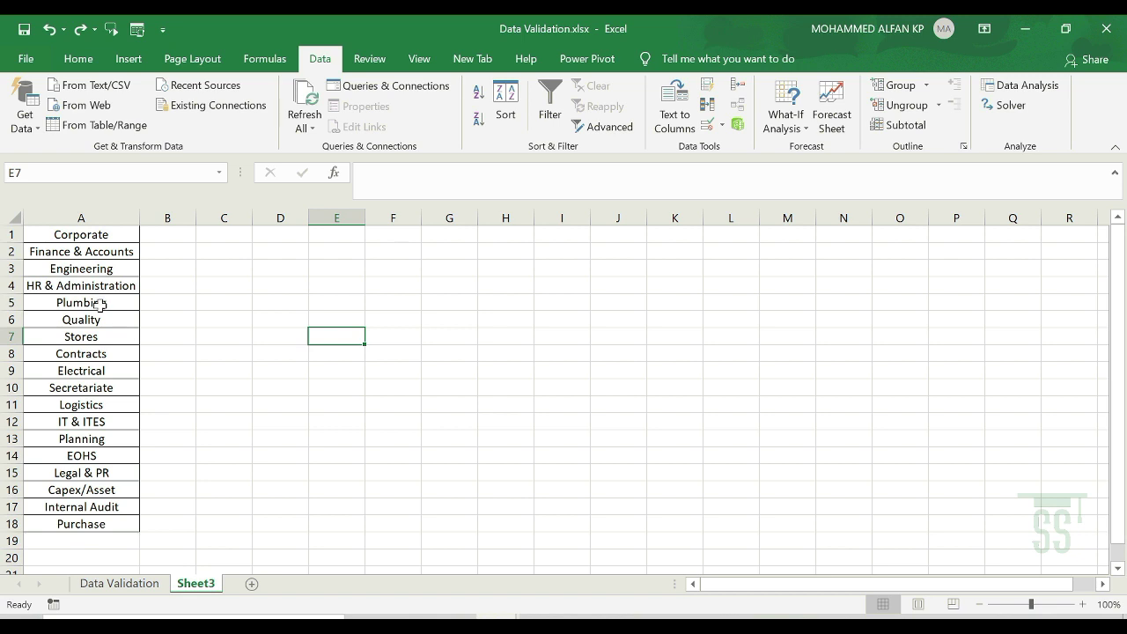
drag(101, 304, 102, 335)
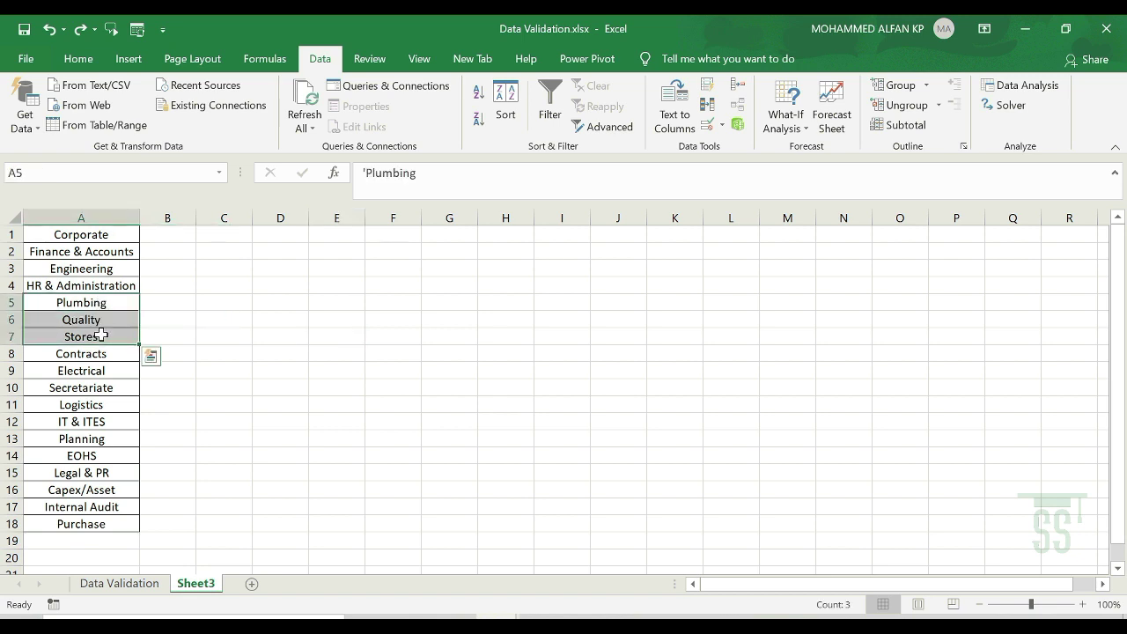
key(Delete)
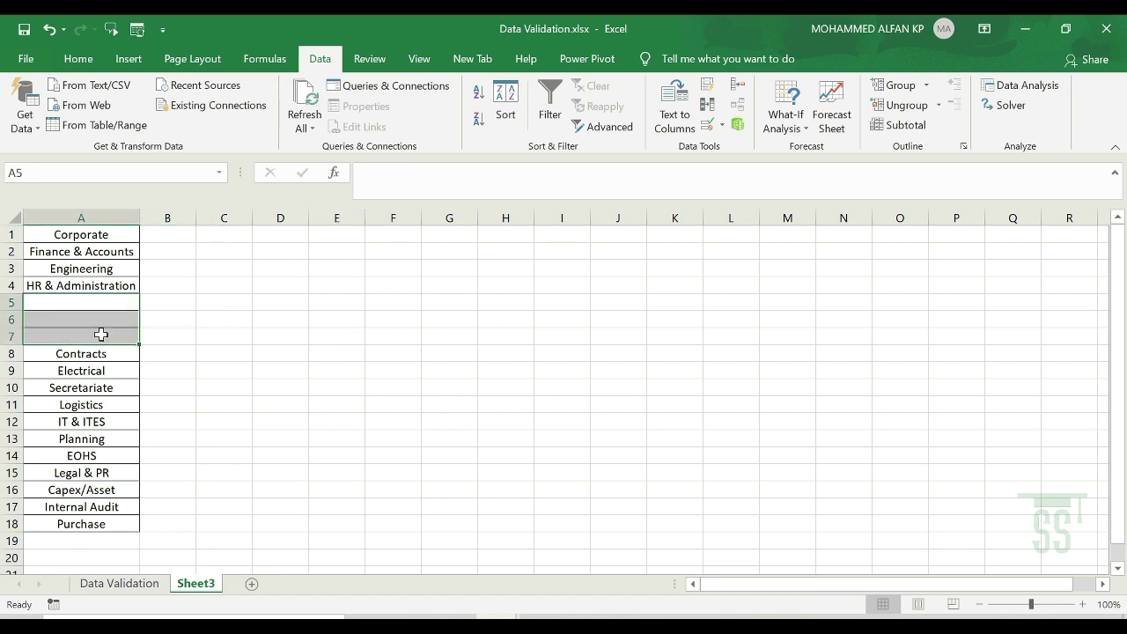
Examine how the cleared source cells affect the drop-down list of cell E2 on the Data Validation sheet.
click(130, 586)
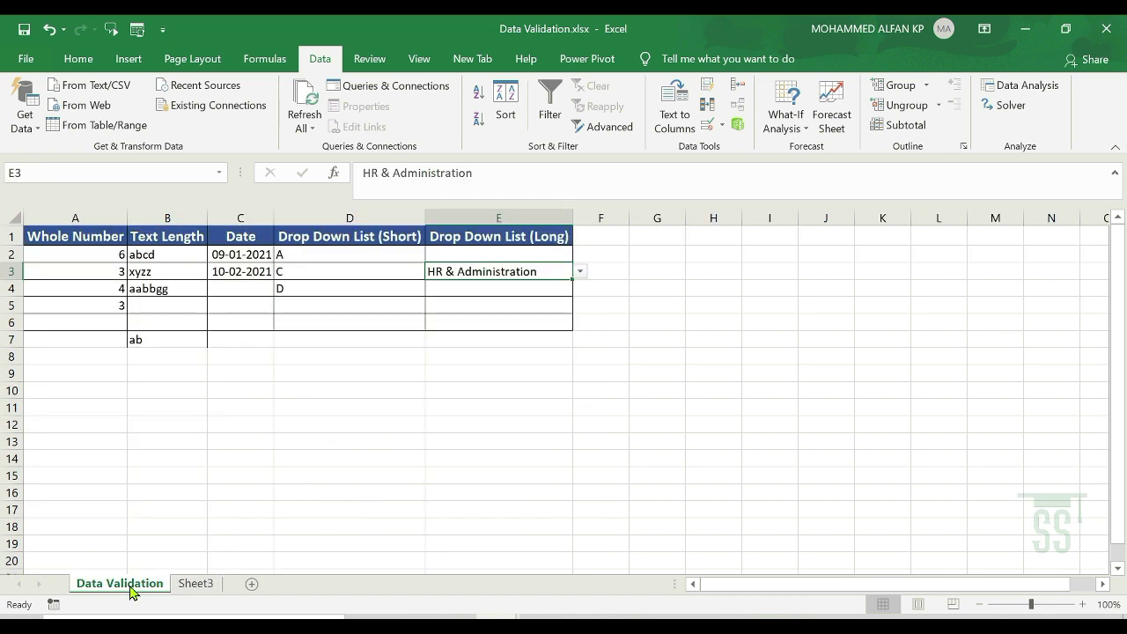
click(562, 254)
click(580, 254)
drag(579, 302, 579, 294)
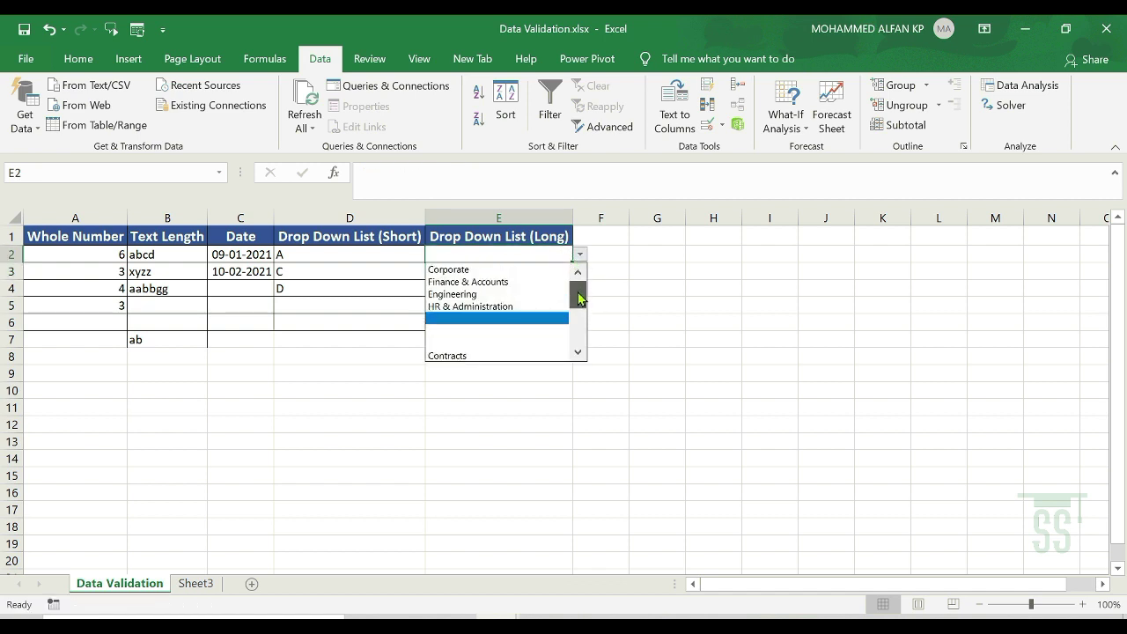
Undo the clearing of cells A5:A7 in Sheet3.
click(195, 586)
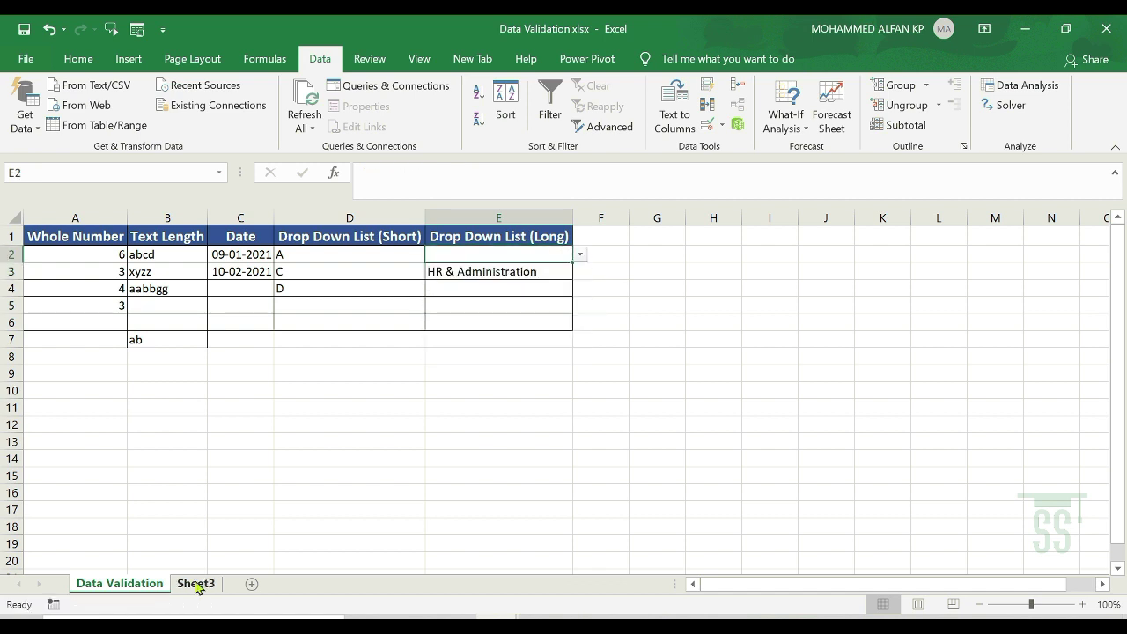
click(196, 586)
click(299, 376)
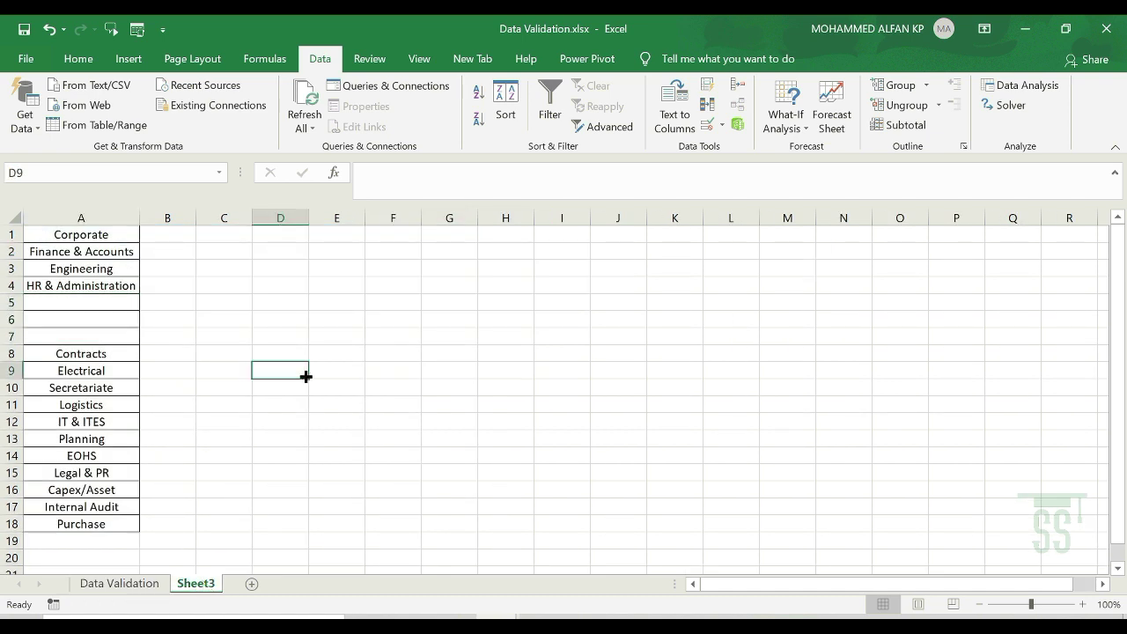
click(141, 585)
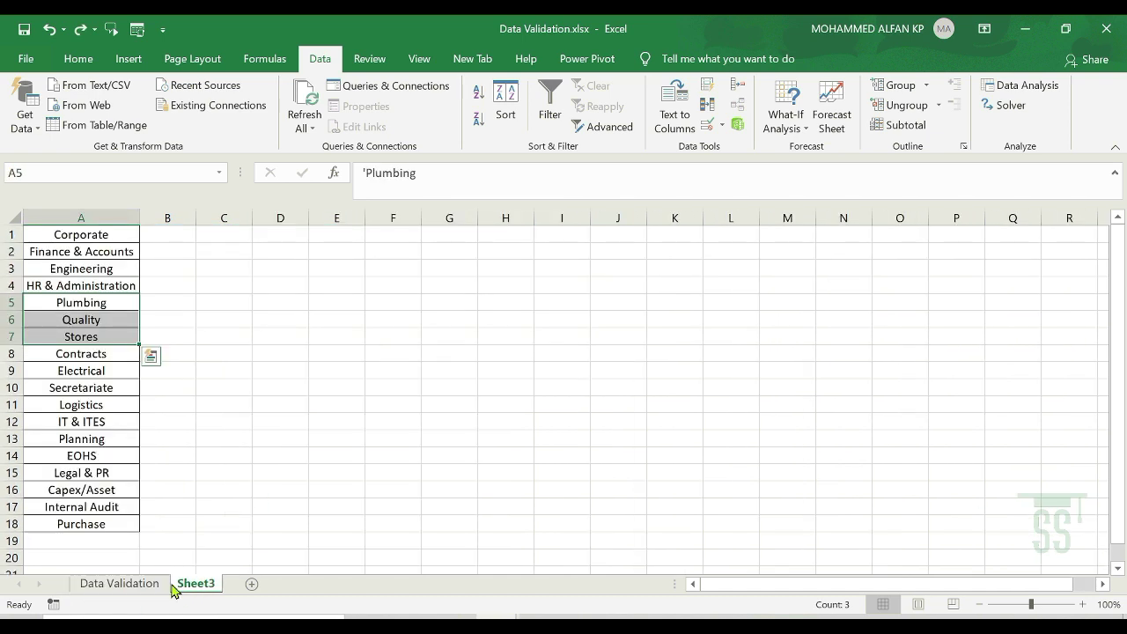
click(244, 402)
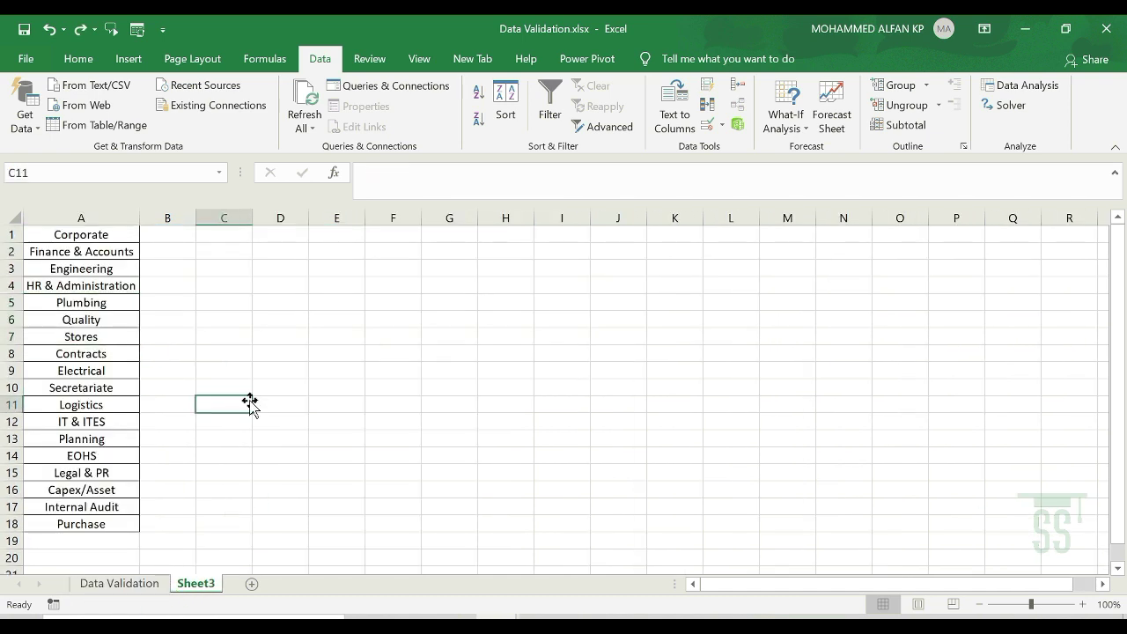
Hide column A of Sheet3 and undo the hiding.
click(102, 217)
right_click(102, 218)
click(191, 451)
click(294, 364)
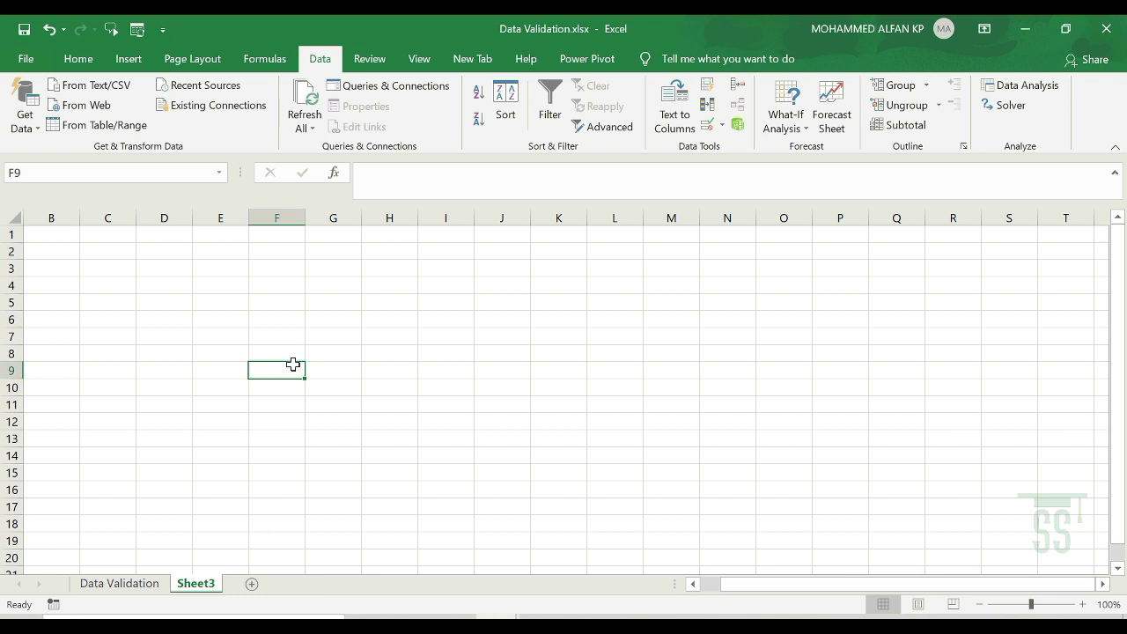
key(ctrl+z)
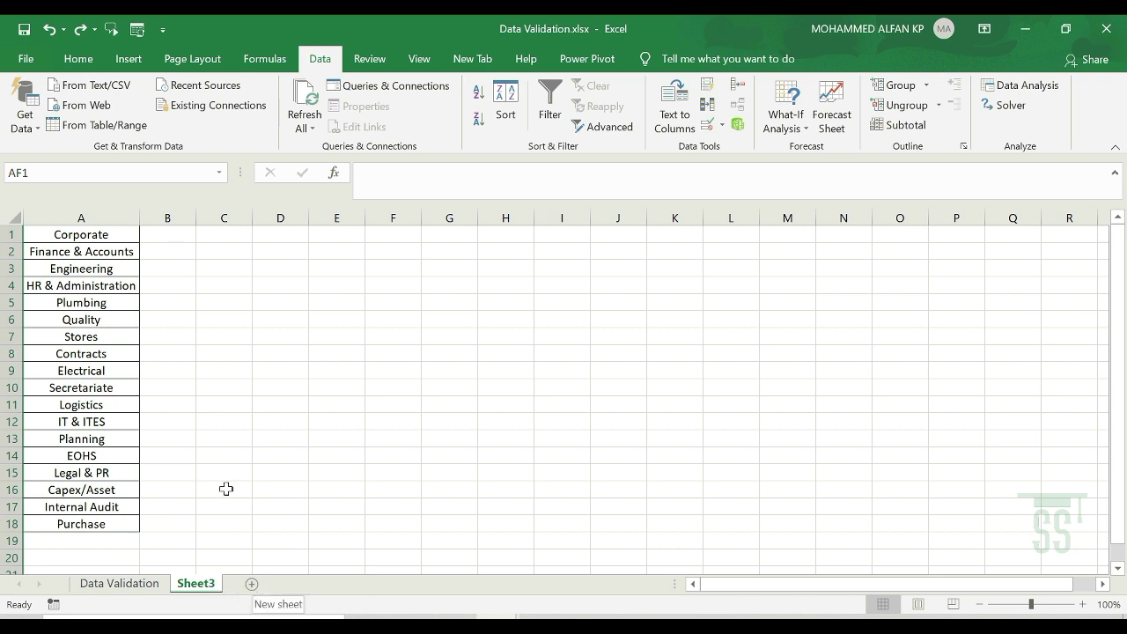
drag(1011, 598, 1009, 598)
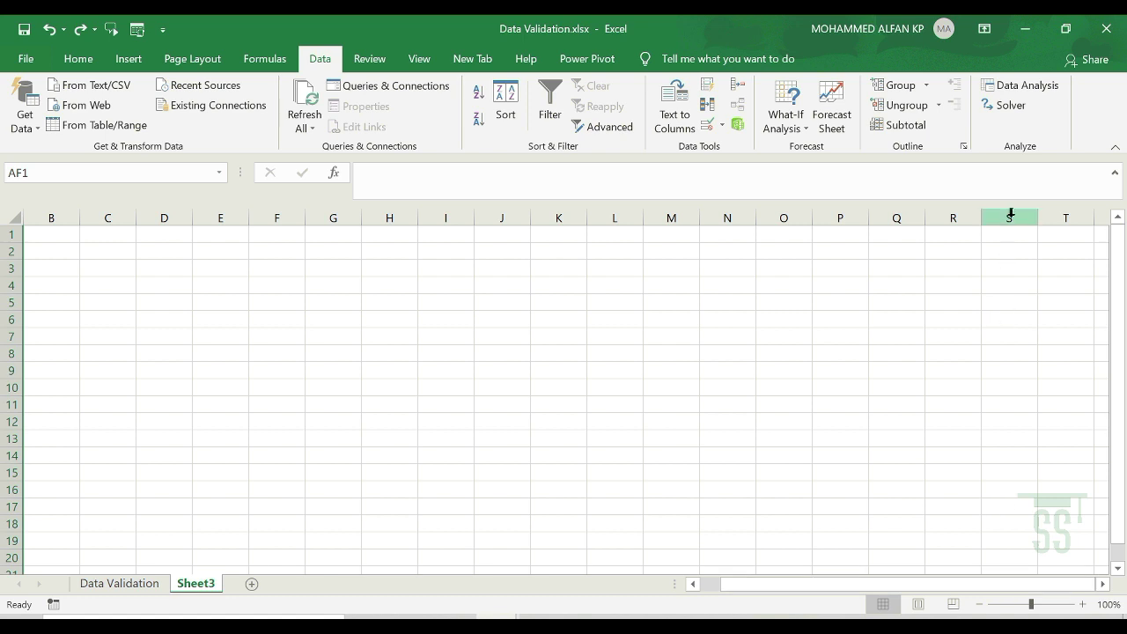
click(1011, 213)
drag(866, 592, 846, 593)
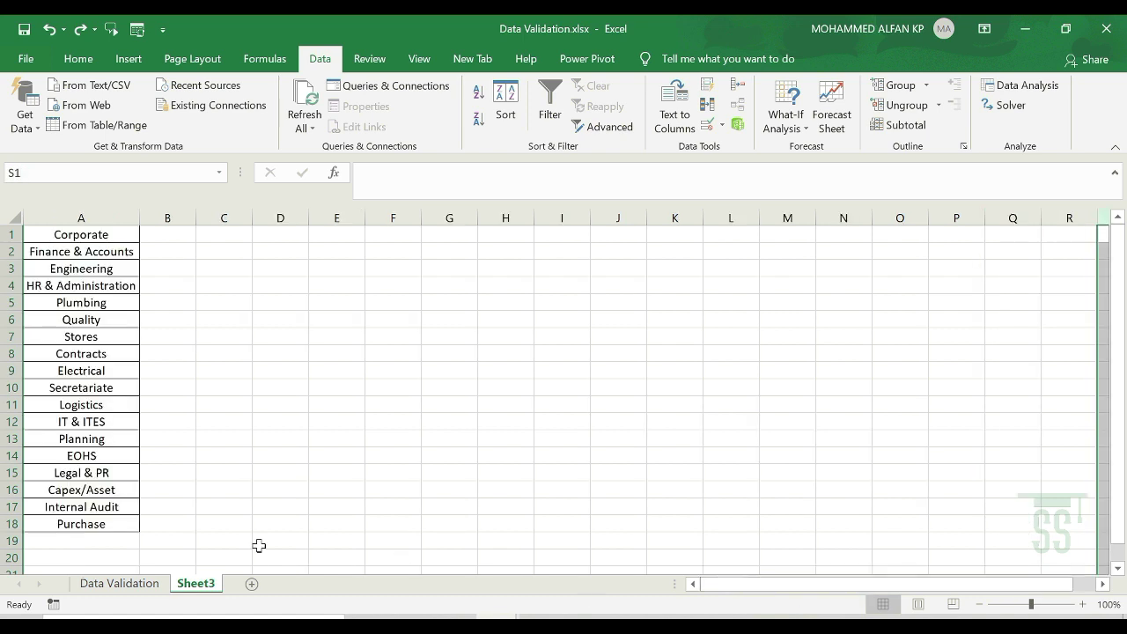
Review the data validation settings of cells E2:E6 on the Data Validation sheet and close them without changes.
click(122, 584)
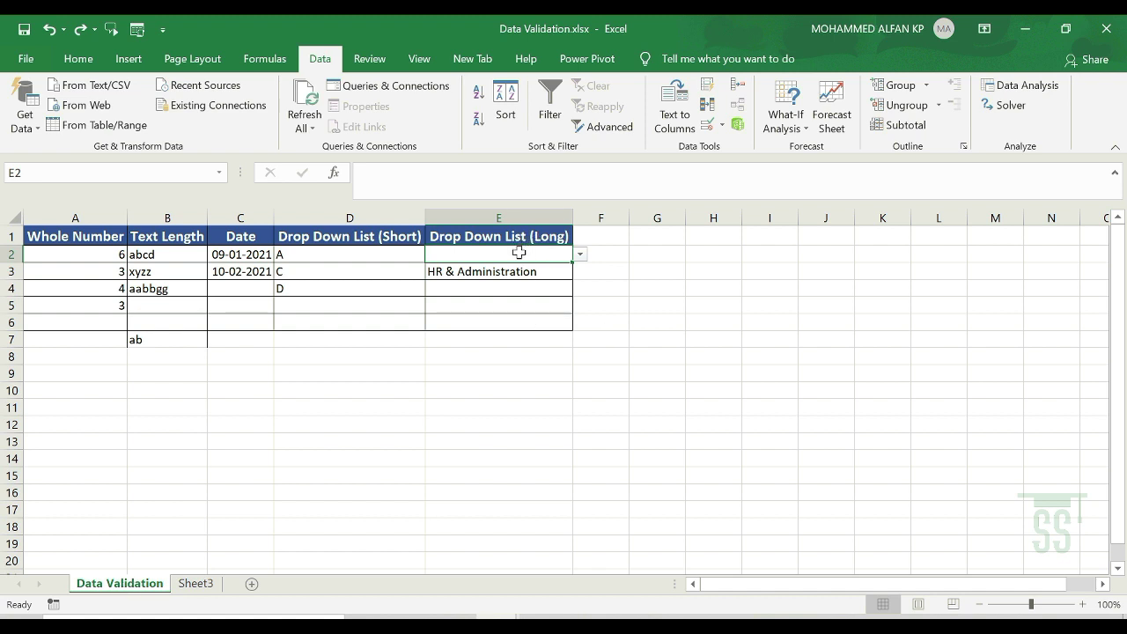
drag(516, 269, 519, 327)
click(709, 124)
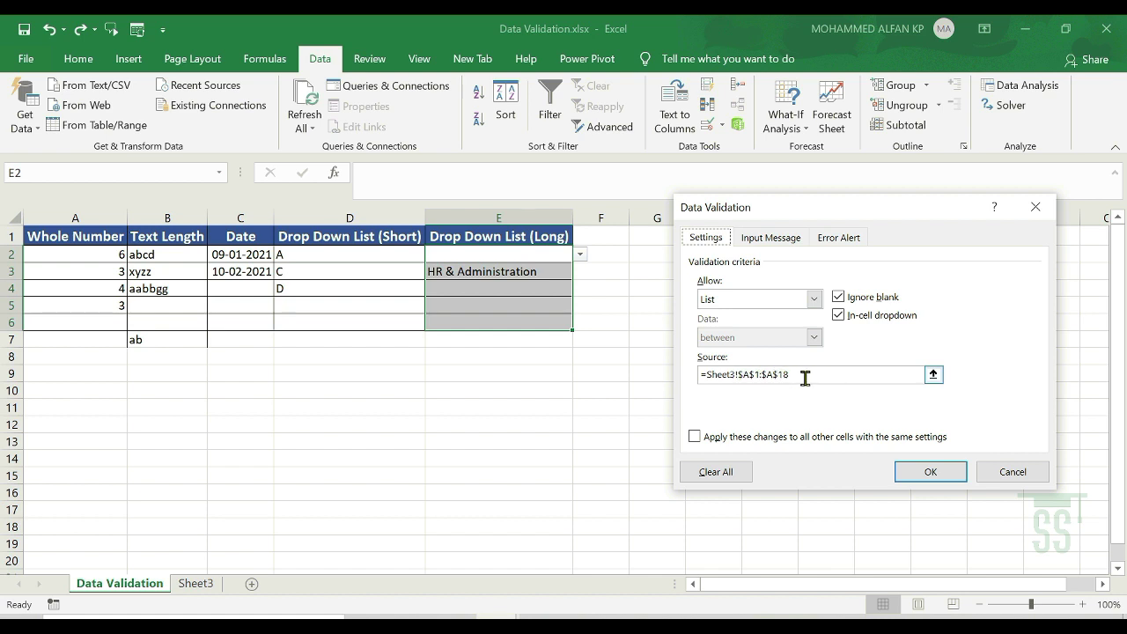
click(1013, 472)
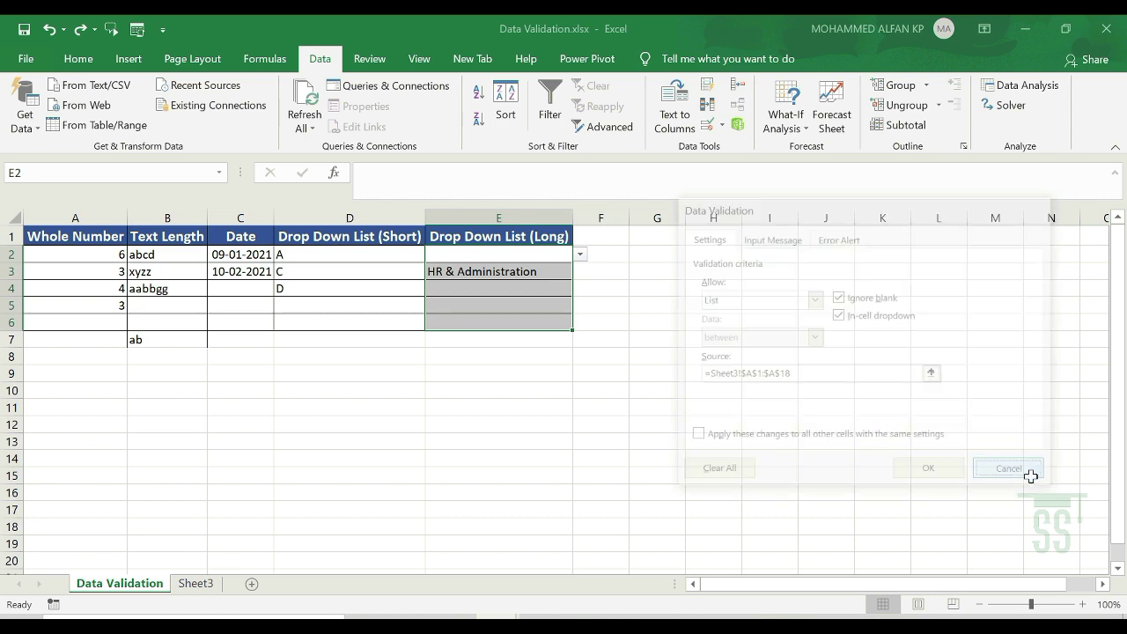
Clear the contents and the data validation of cells E2:E6 on the Data Validation sheet.
click(190, 585)
key(ctrl+Page_Up)
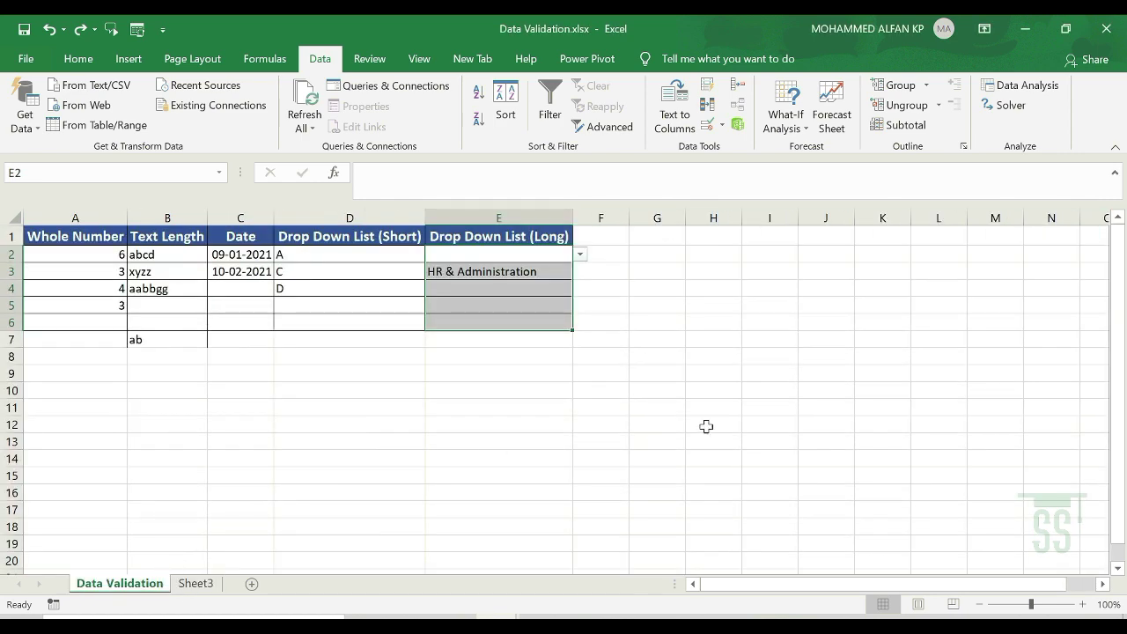
key(Delete)
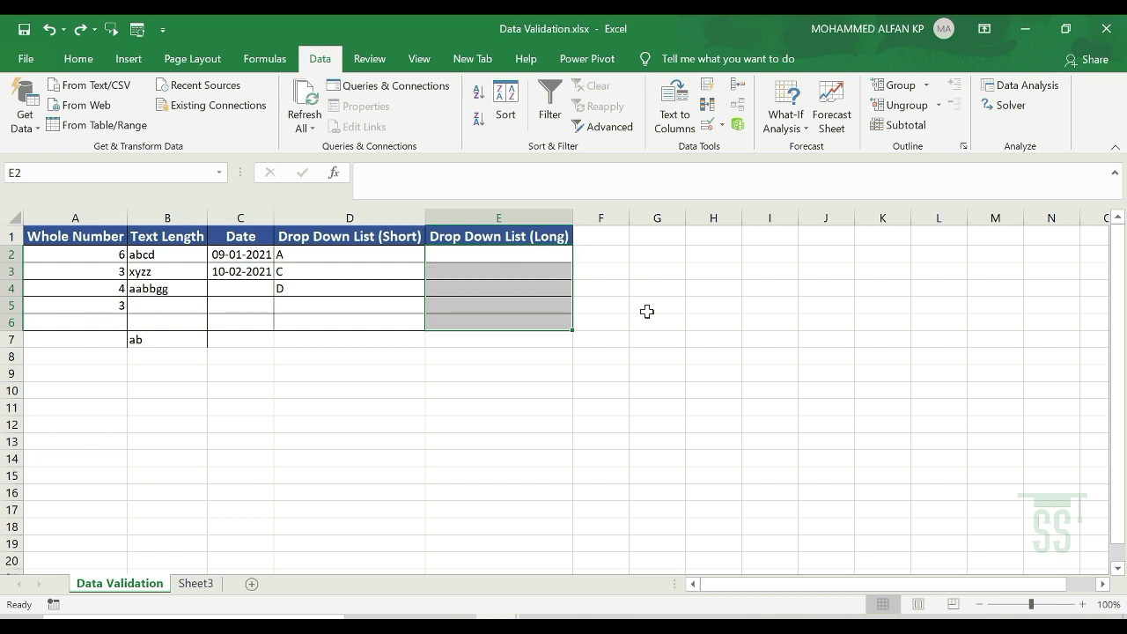
Copy the department list from Sheet3 into J1:J18 of the Data Validation sheet, with column J wide enough for its contents.
click(207, 588)
key(ctrl+c)
click(134, 584)
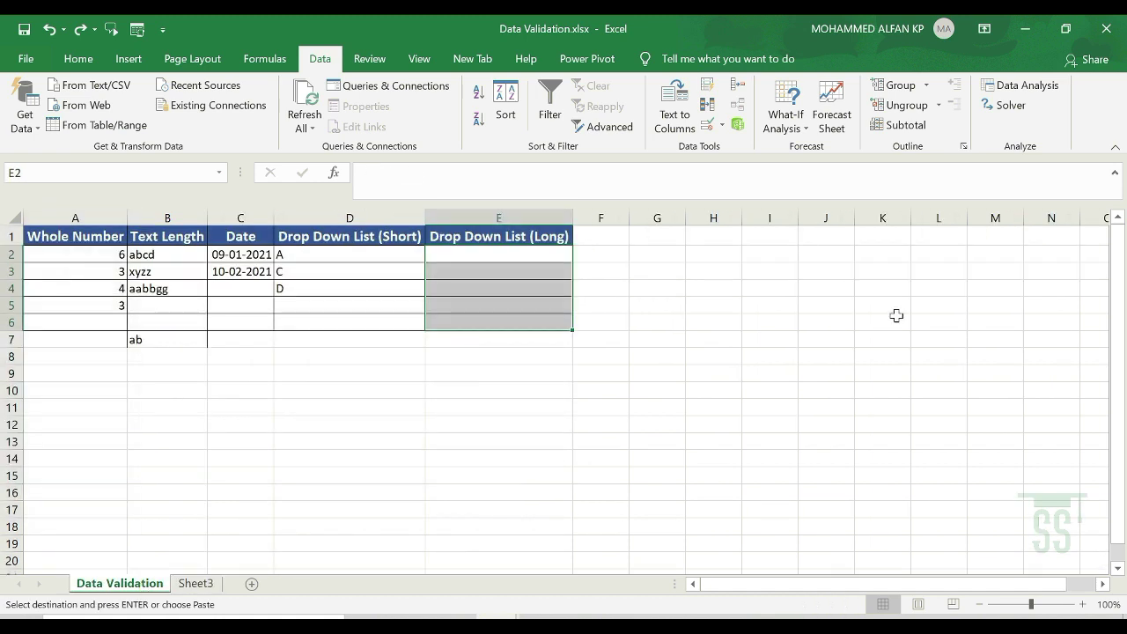
click(818, 238)
key(ctrl+v)
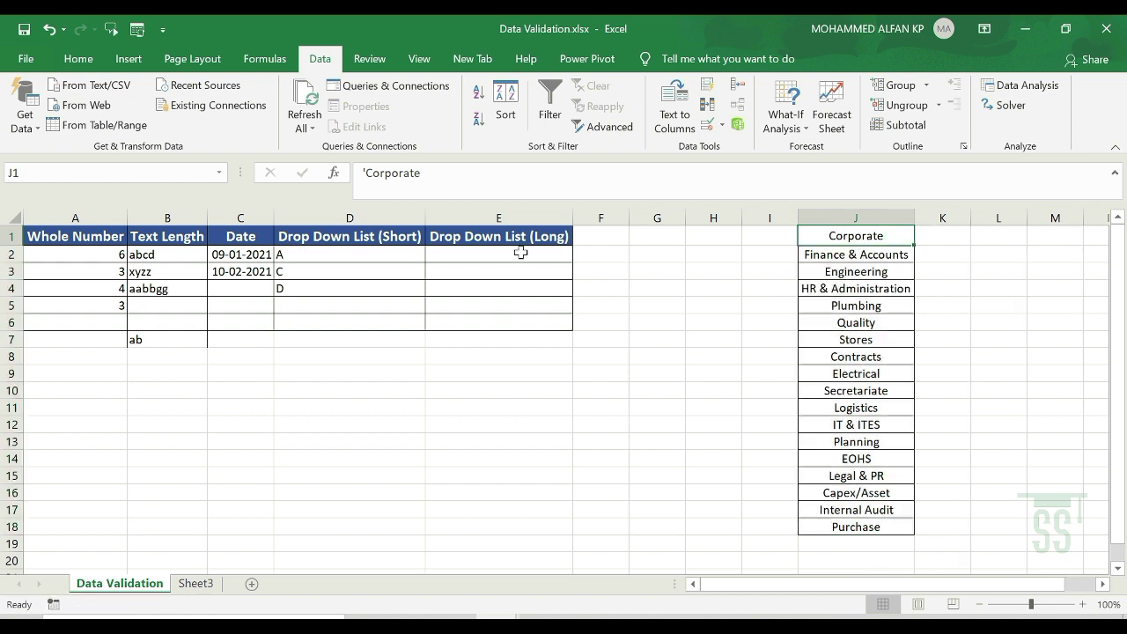
Apply list data validation to cells E2:E6 with the source =$J$1:$J$18.
drag(516, 254, 515, 322)
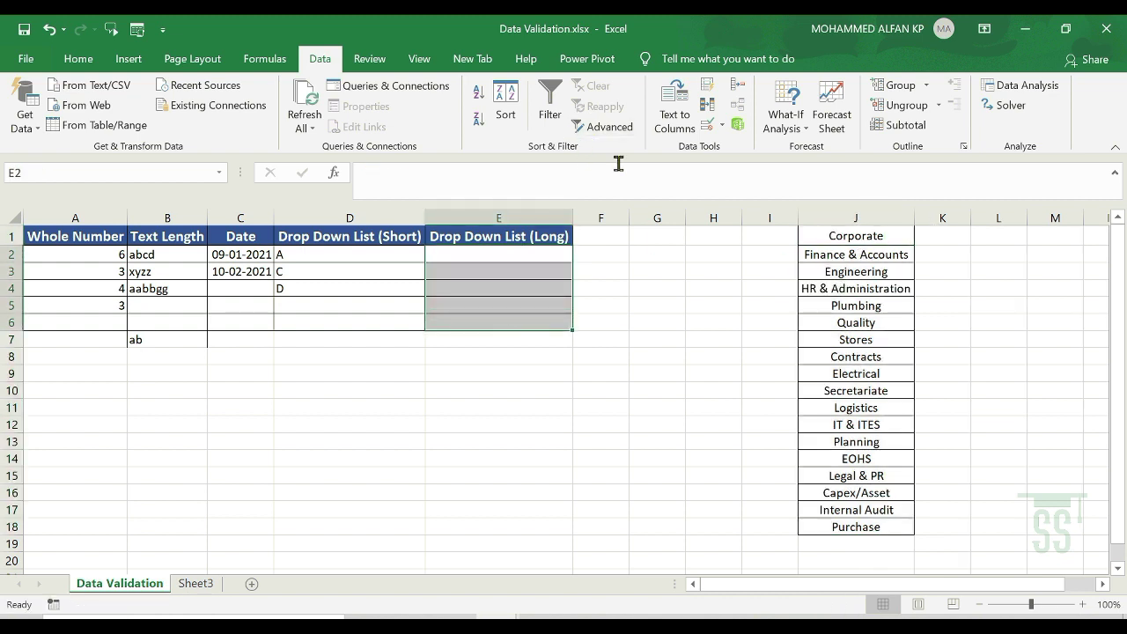
click(712, 134)
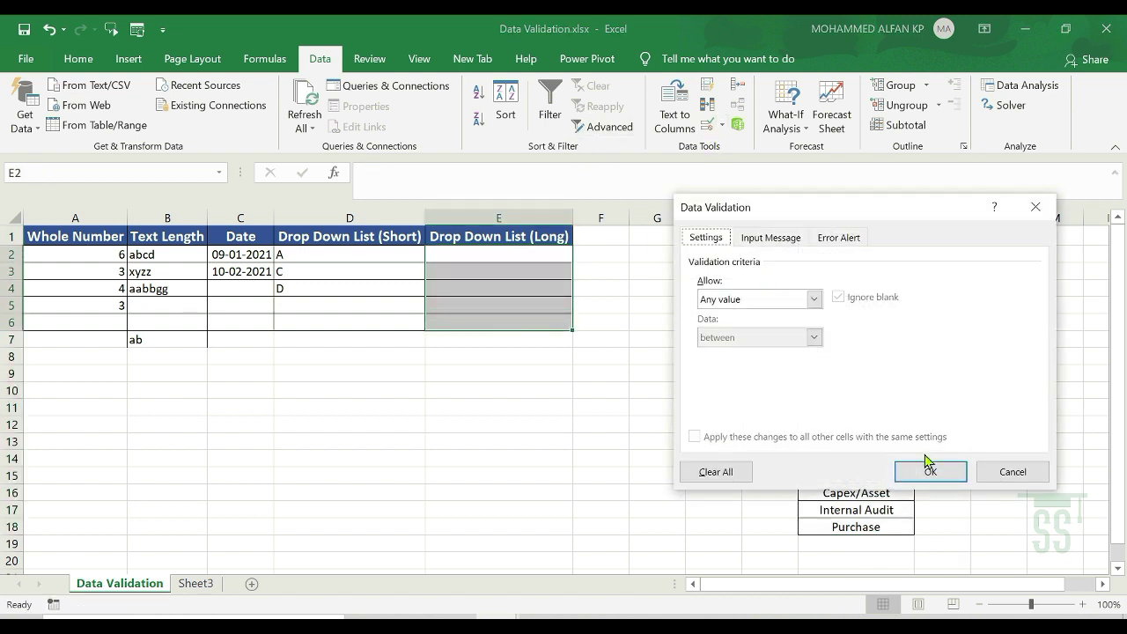
click(812, 299)
click(782, 352)
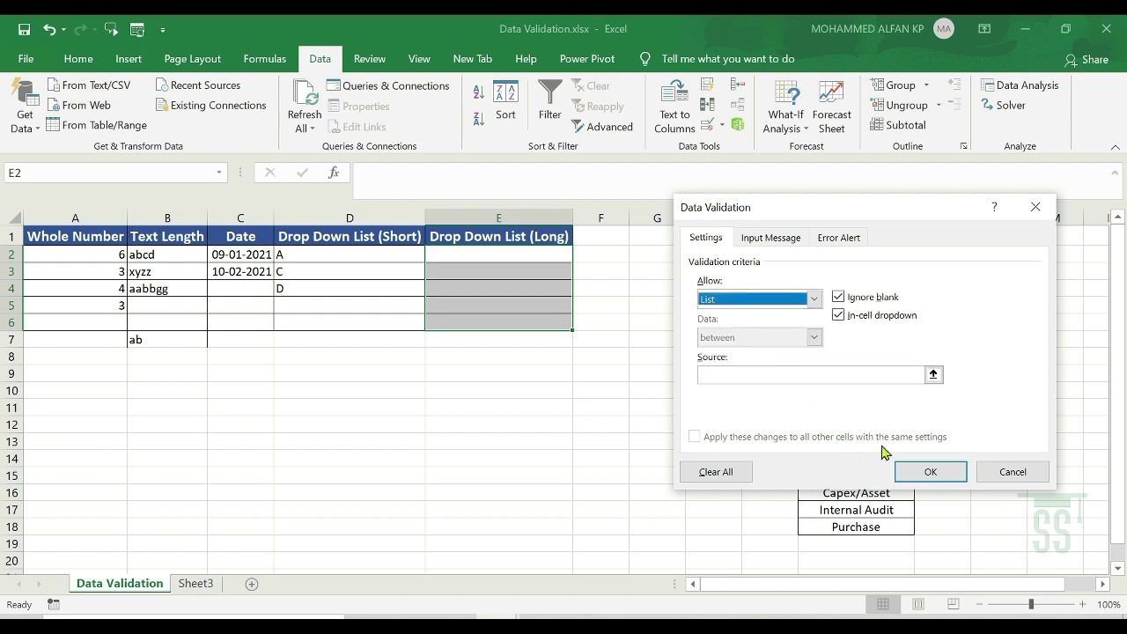
click(939, 376)
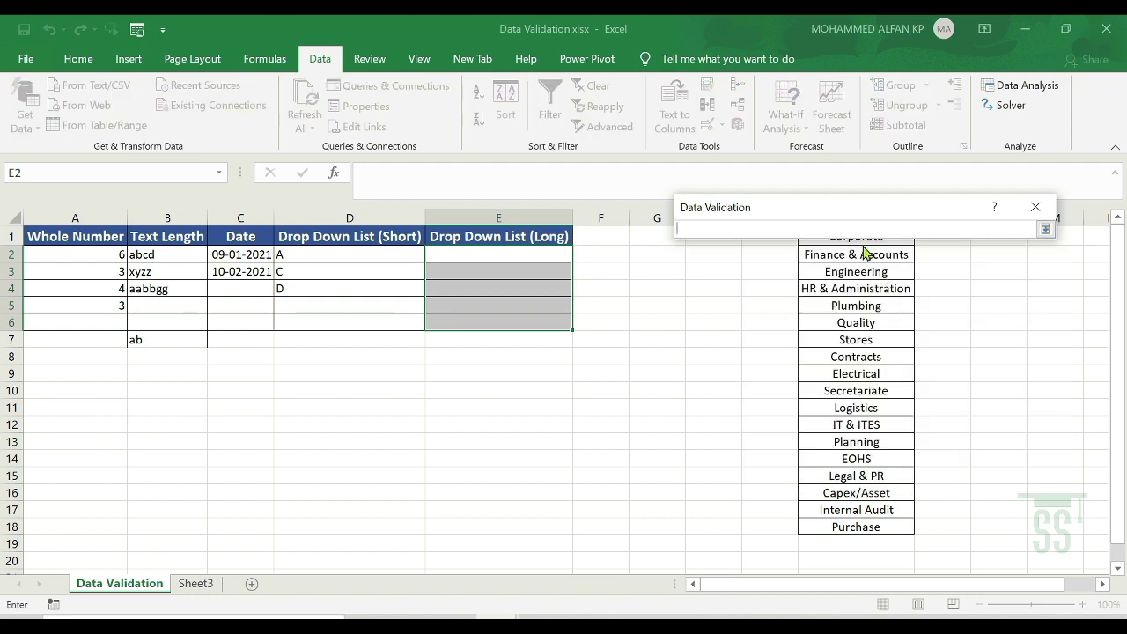
drag(924, 216, 911, 181)
drag(881, 236, 916, 528)
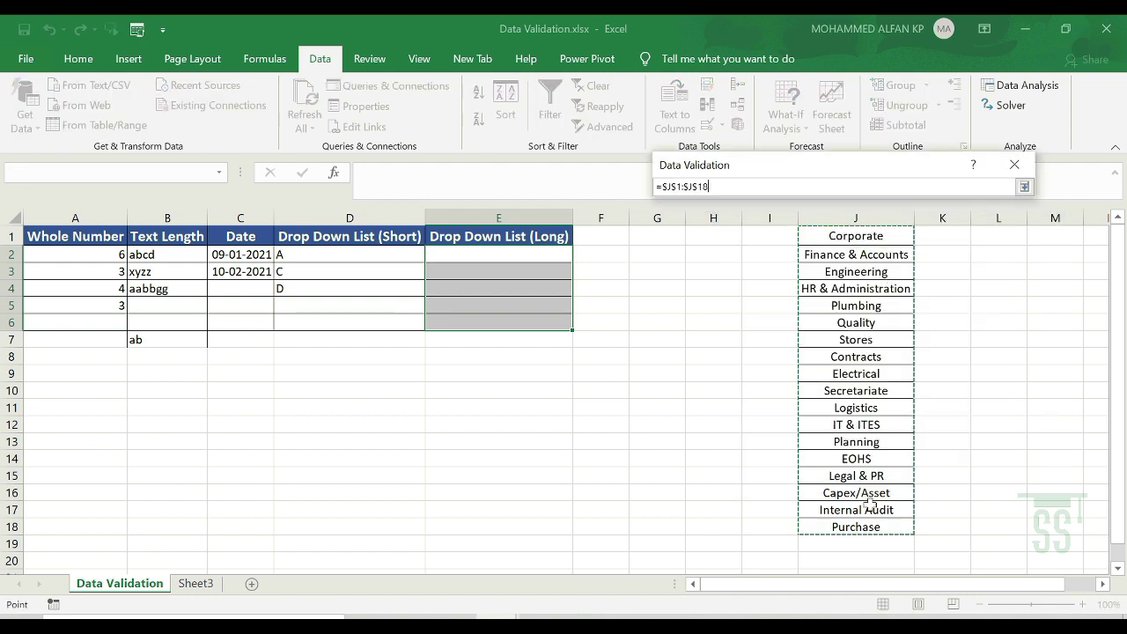
click(1033, 193)
click(908, 429)
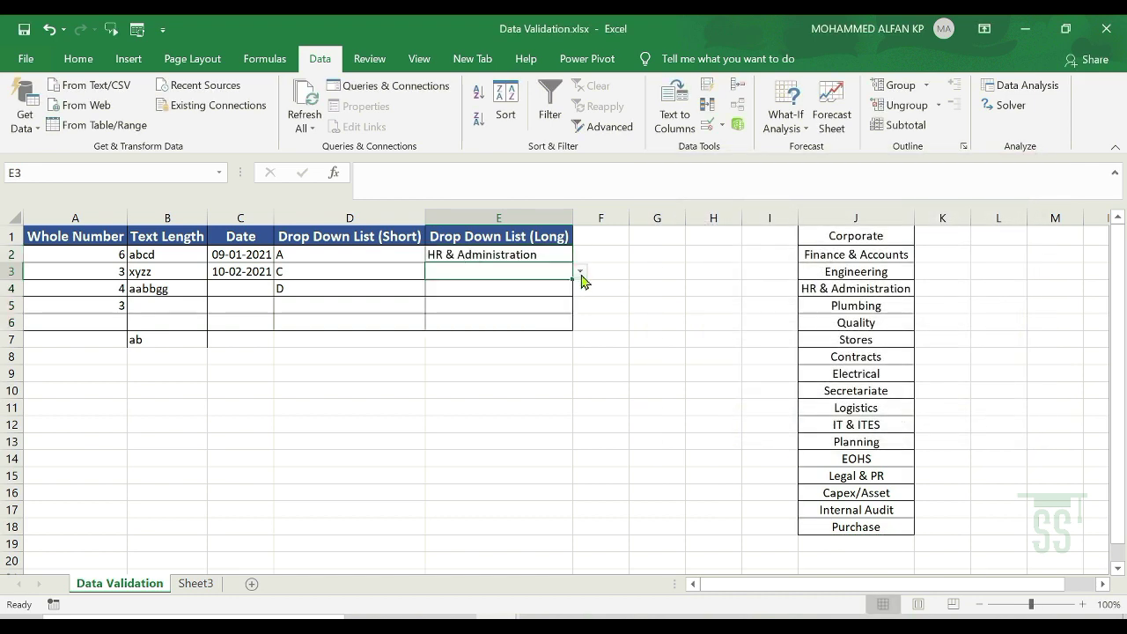
Choose HR & Administration in cell E2 and Plumbing in cell E3 from their drop-down lists.
click(580, 271)
click(526, 333)
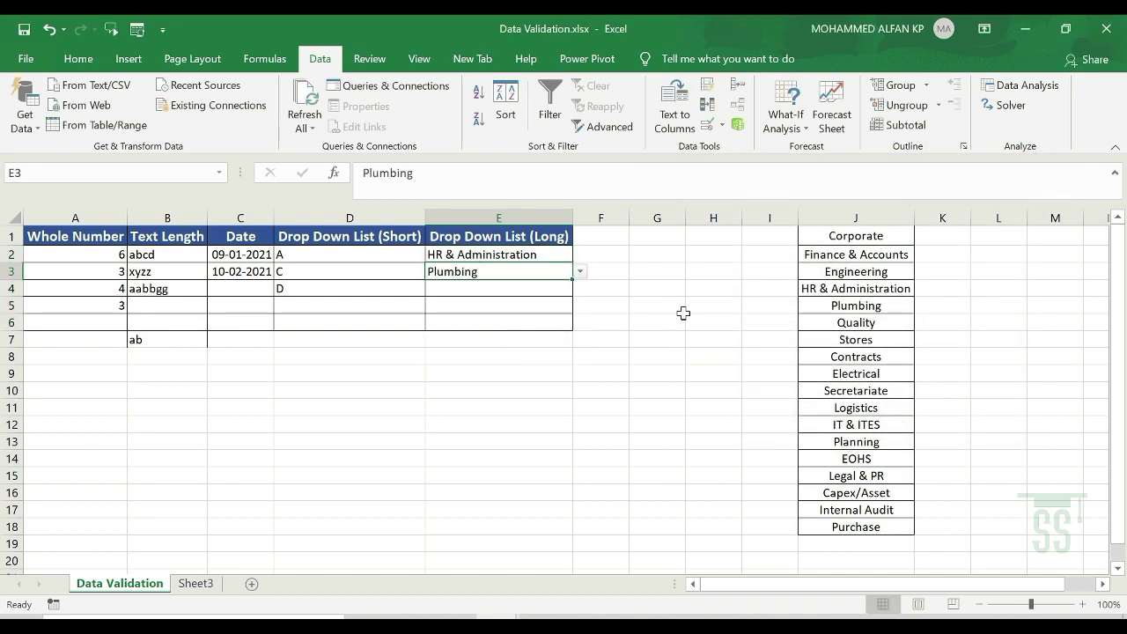
Hide column J, which holds the department list.
click(547, 429)
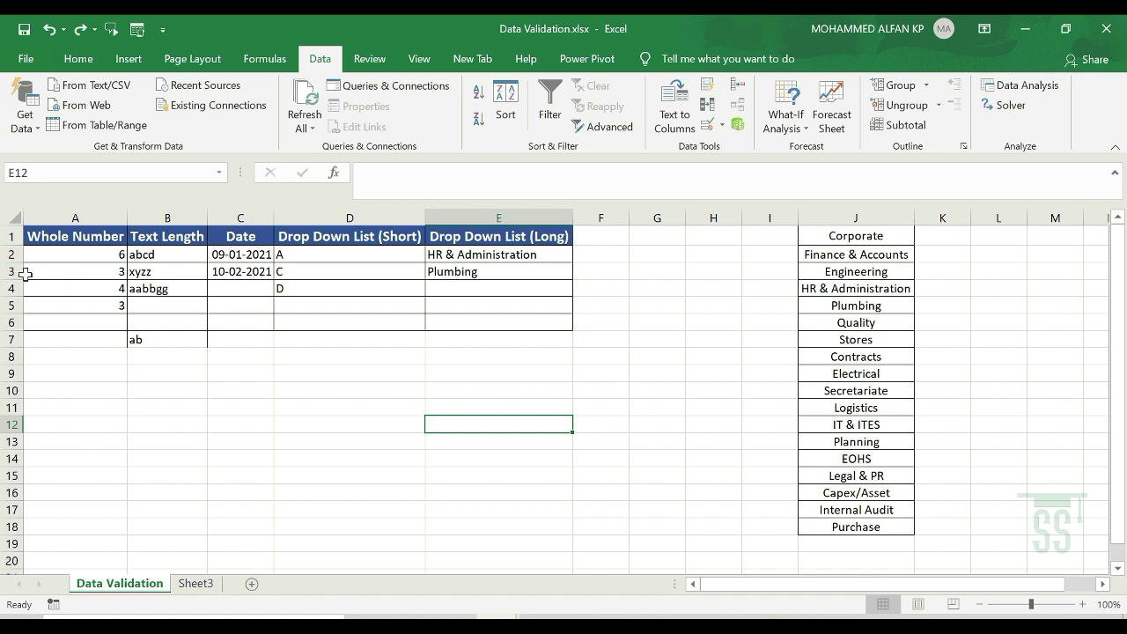
mouse_move(7, 271)
mouse_down()
mouse_move(9, 302)
mouse_move(9, 289)
mouse_up()
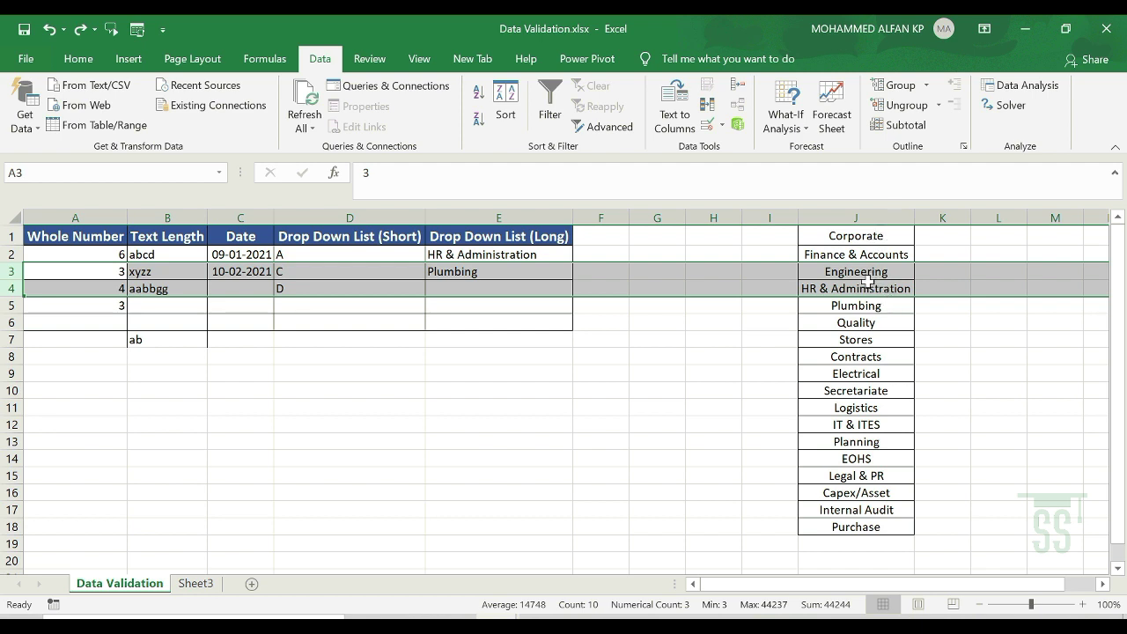
click(964, 356)
click(864, 218)
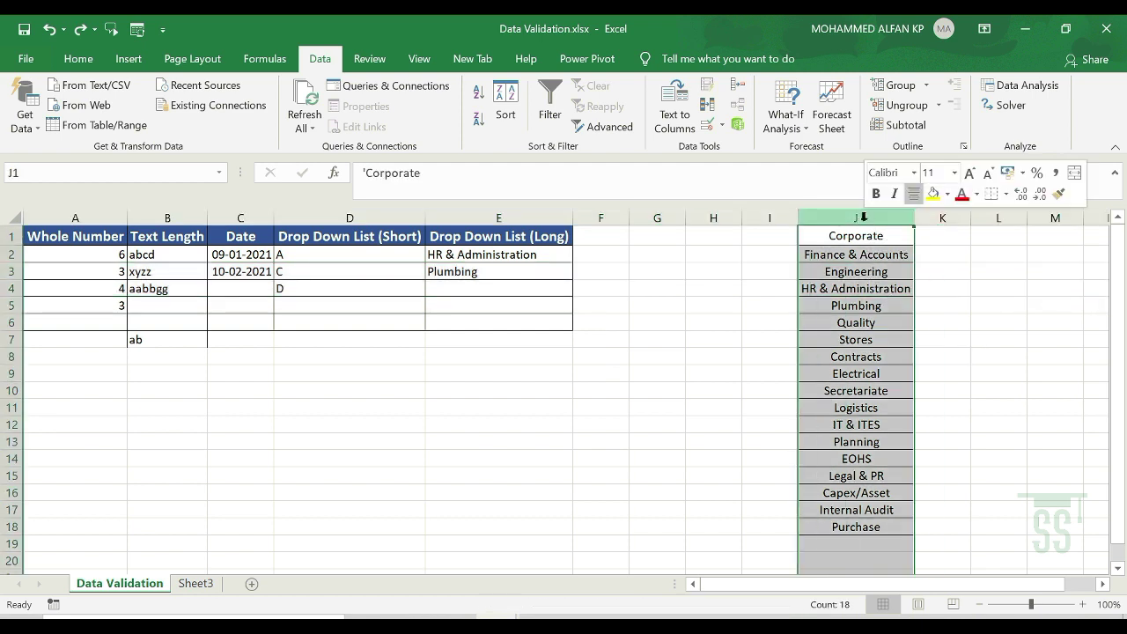
right_click(864, 219)
click(905, 457)
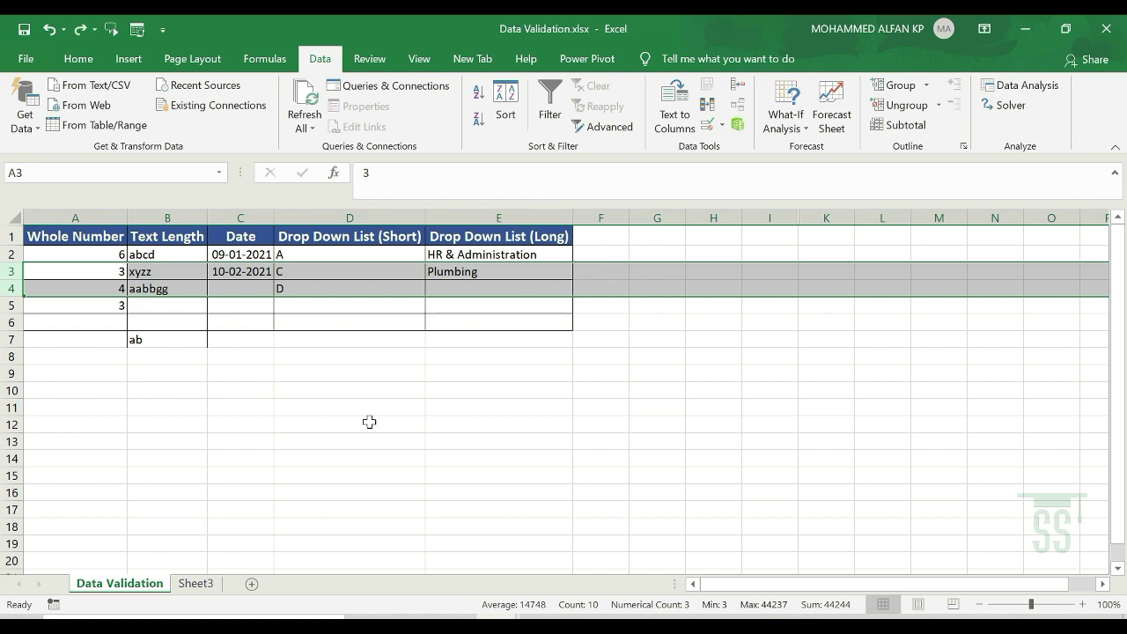
Delete rows 3 and 4 while column J is hidden, and check the drop-down list in cell E3.
key(ctrl+minus)
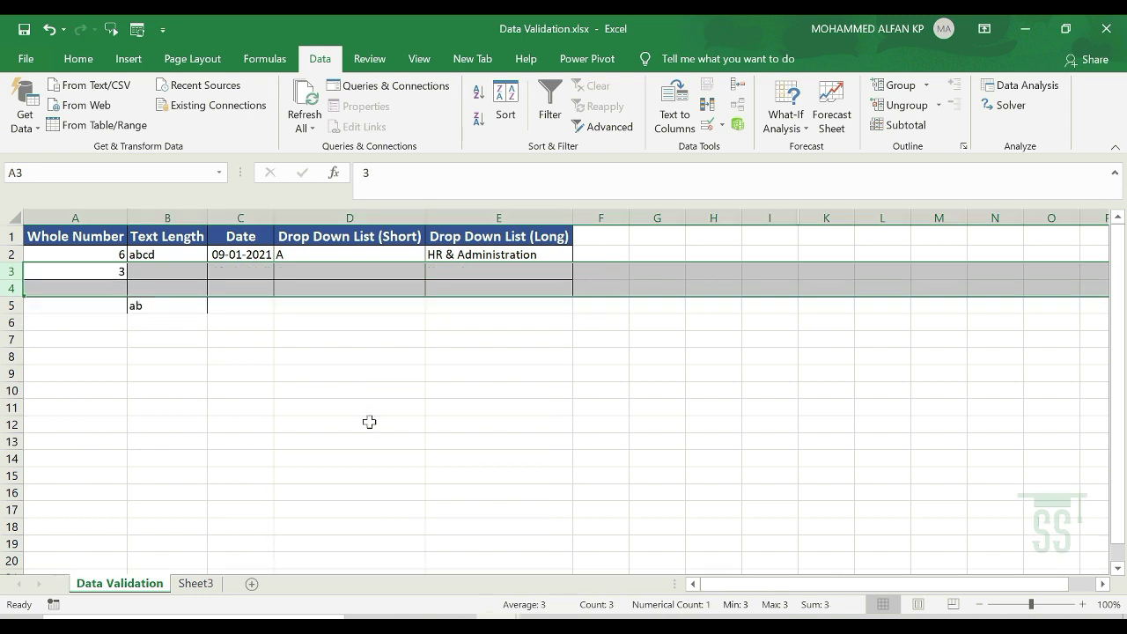
drag(458, 356, 471, 339)
click(533, 271)
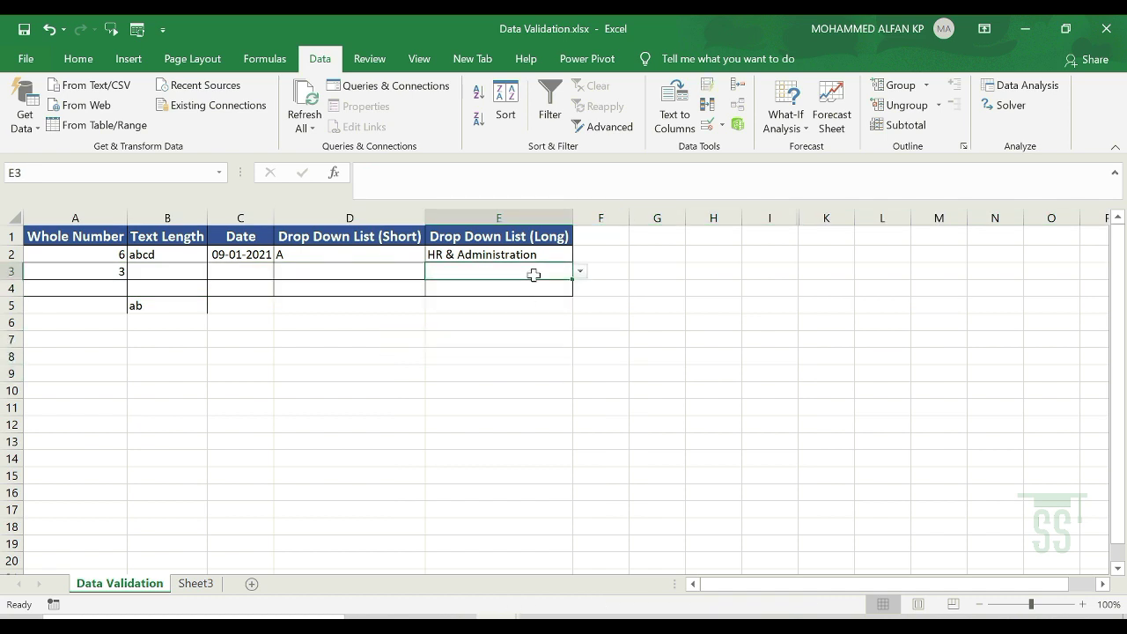
click(580, 271)
mouse_move(581, 315)
mouse_down()
mouse_move(581, 373)
mouse_move(578, 297)
mouse_up()
click(754, 245)
Unhide column J and undo the deletion of rows 3 and 4.
double_click(801, 217)
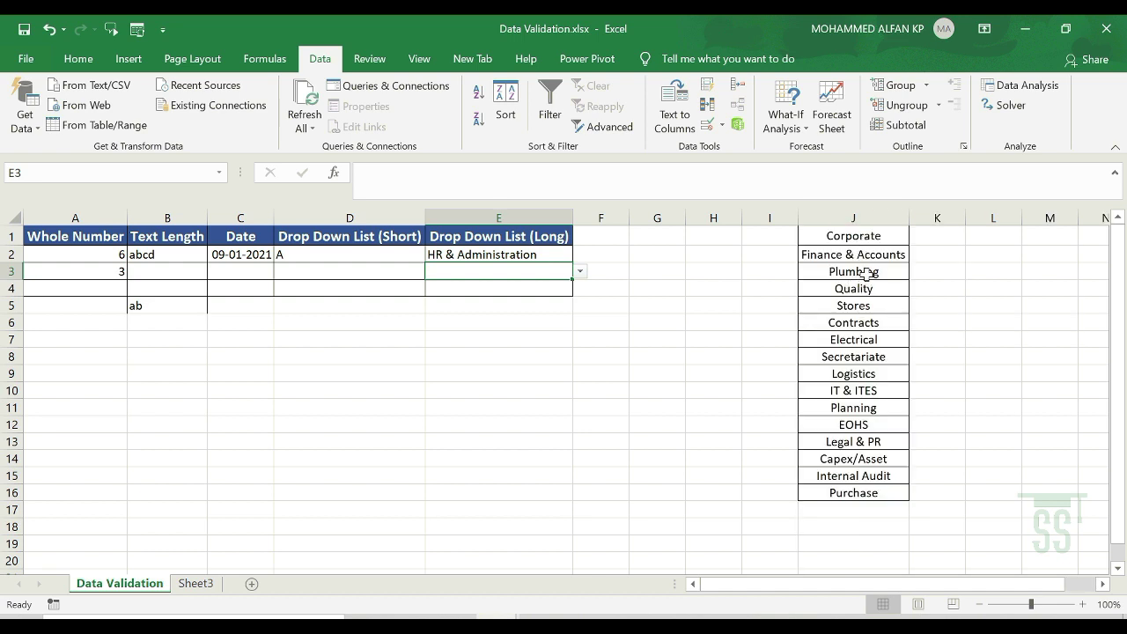
key(ctrl+z)
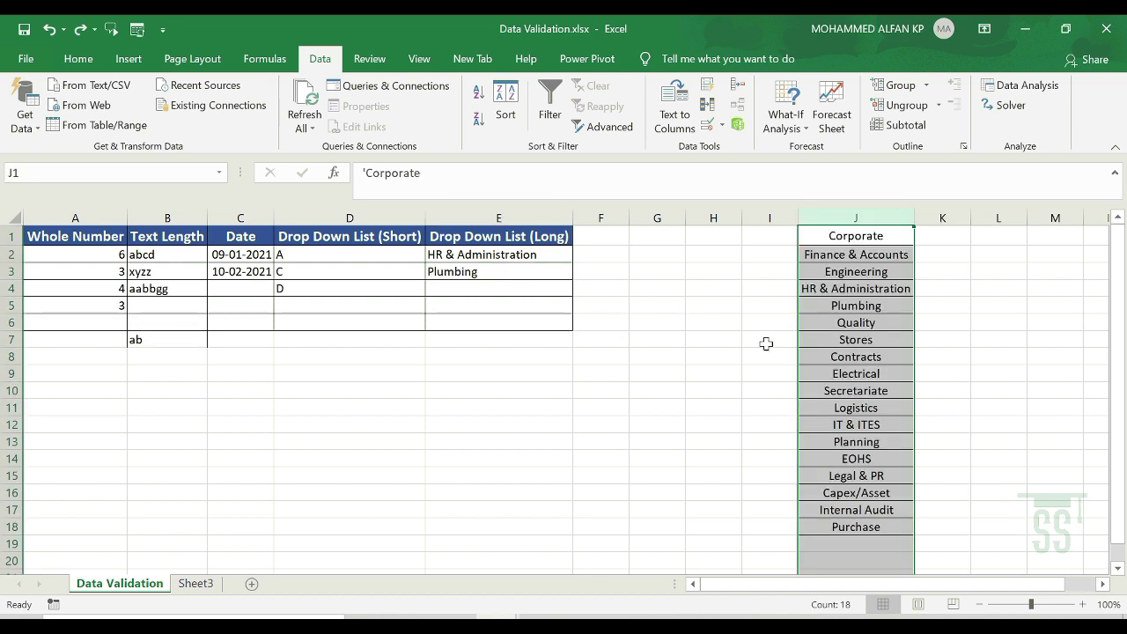
click(767, 343)
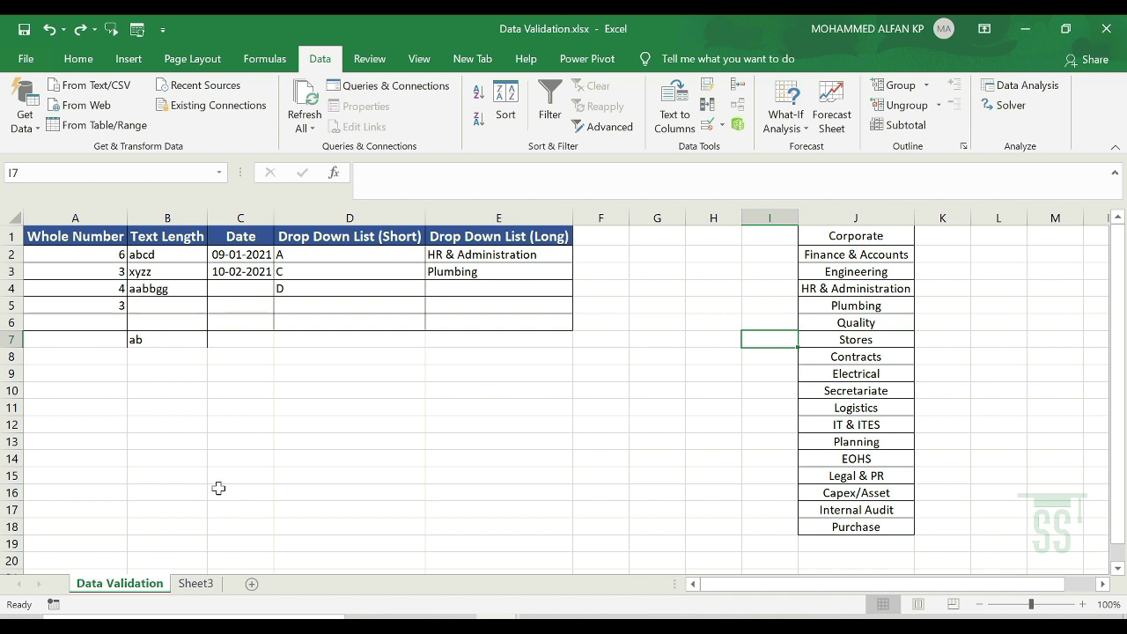
Examine the department list on Sheet3 and return to the Data Validation sheet.
click(195, 584)
drag(555, 399, 590, 427)
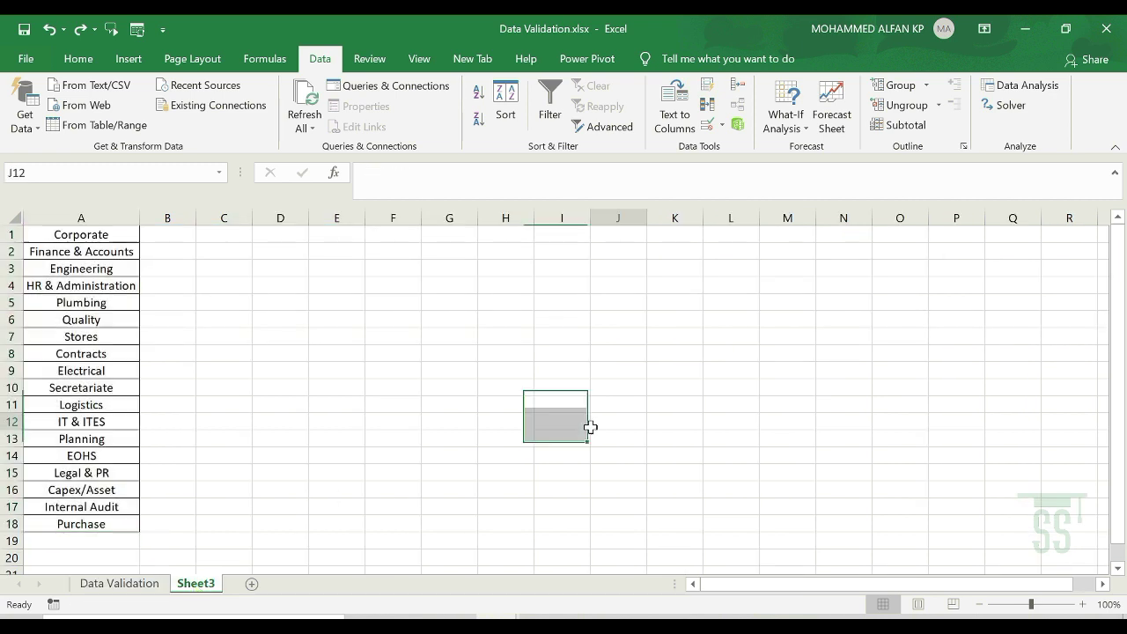
click(592, 427)
click(119, 584)
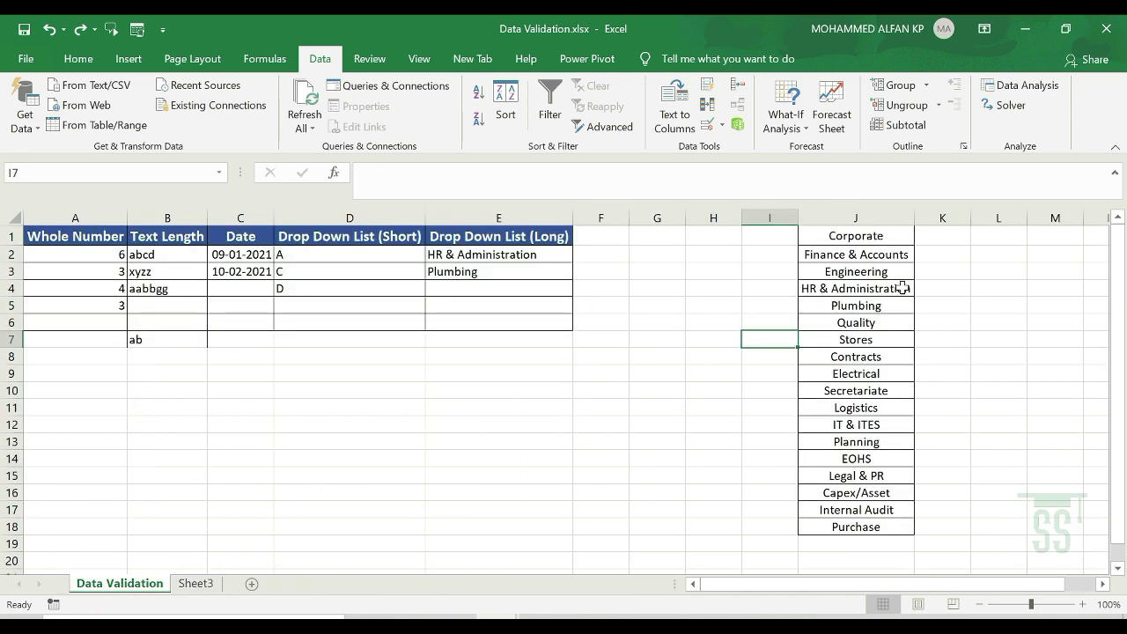
Clear all entries below the header row in columns A to E.
drag(105, 255, 521, 352)
key(Delete)
click(679, 347)
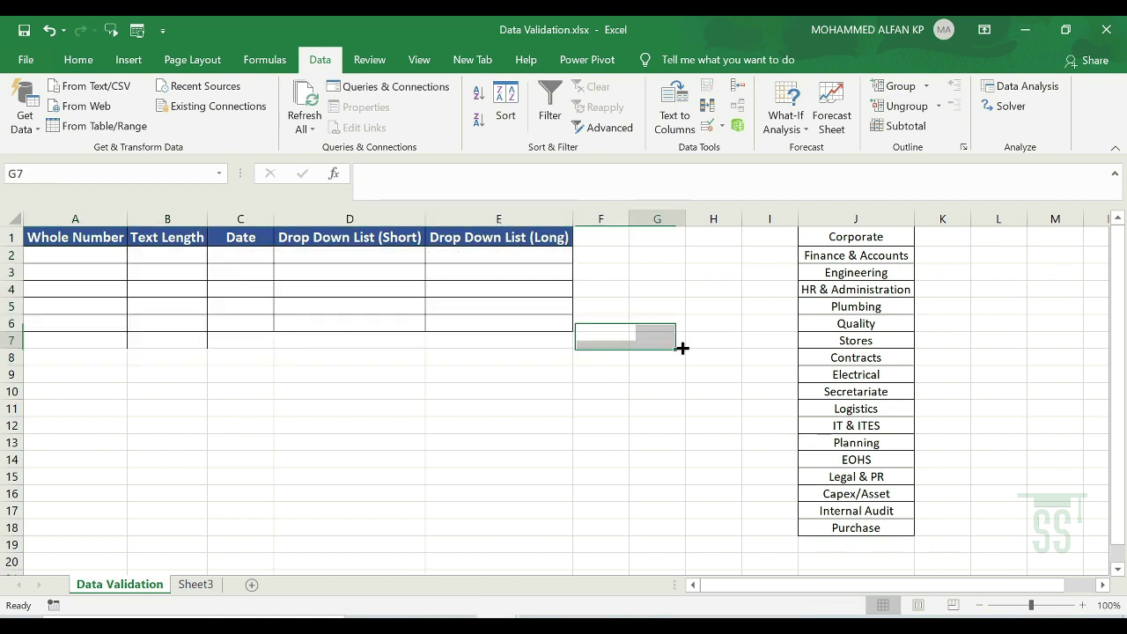
Hide column J with the department list on the Data Validation sheet.
click(835, 214)
right_click(835, 220)
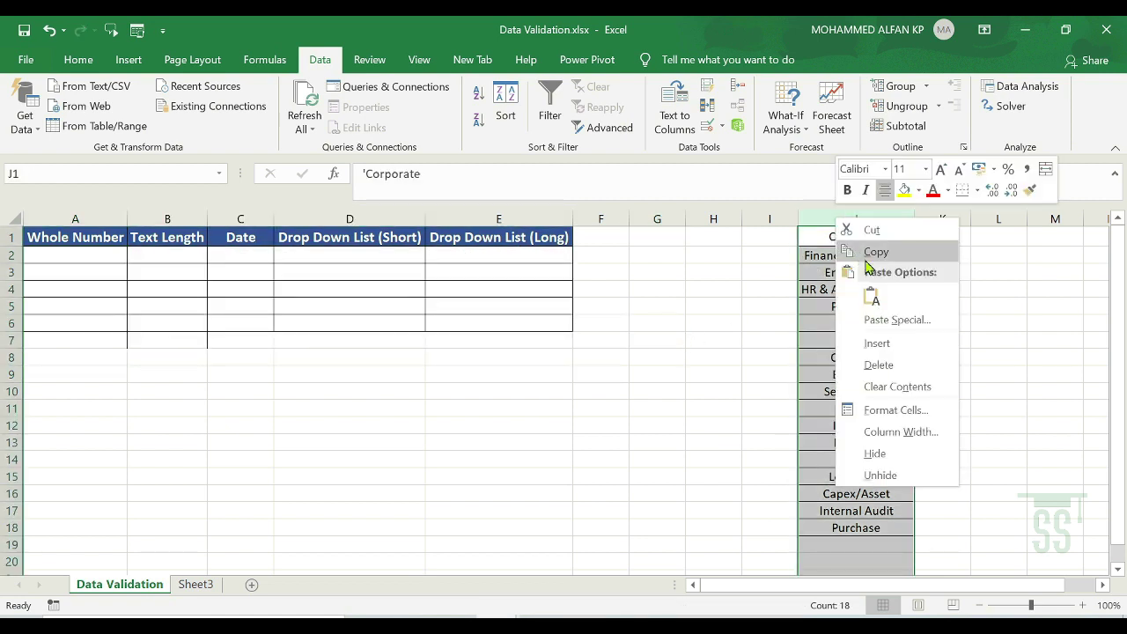
click(908, 454)
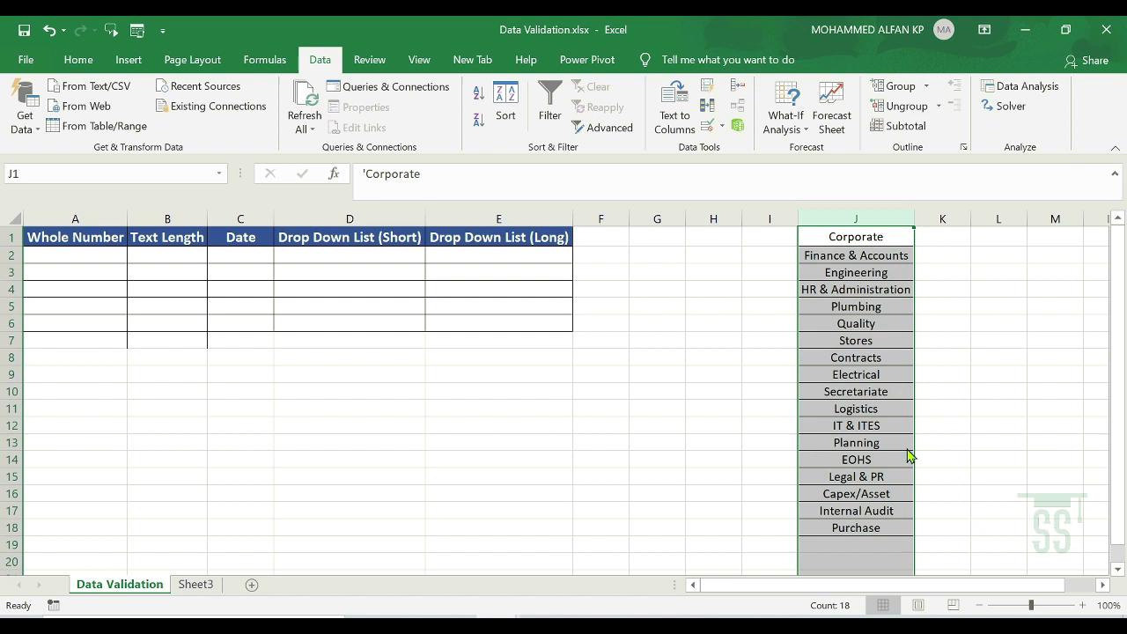
Examine the Input Message and Error Alert settings in the data validation of cell A2.
click(76, 254)
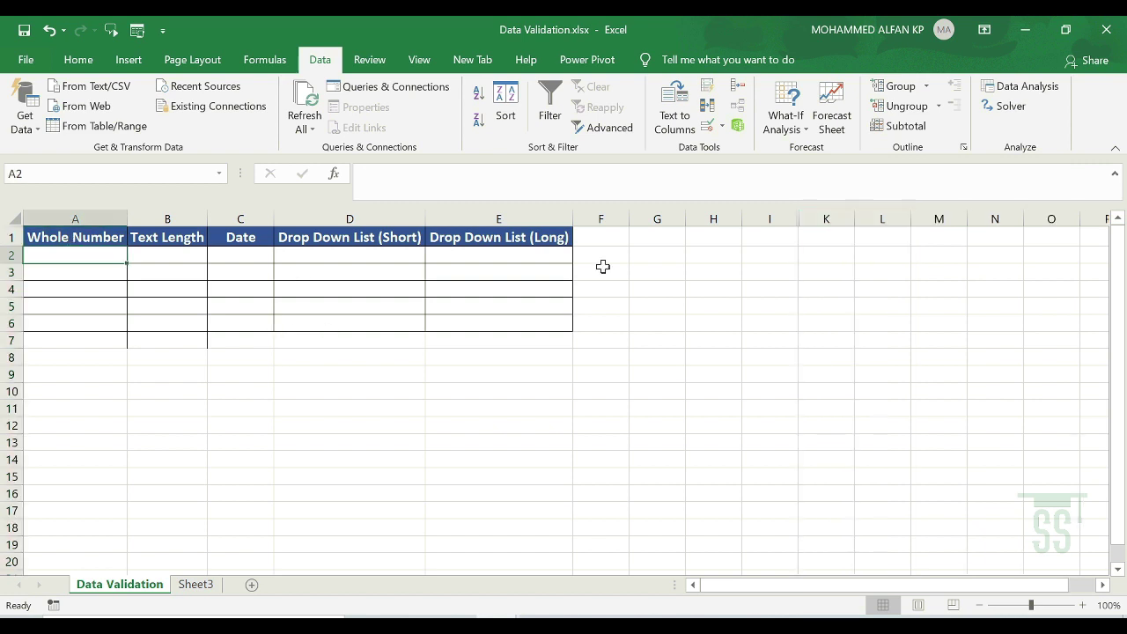
click(707, 125)
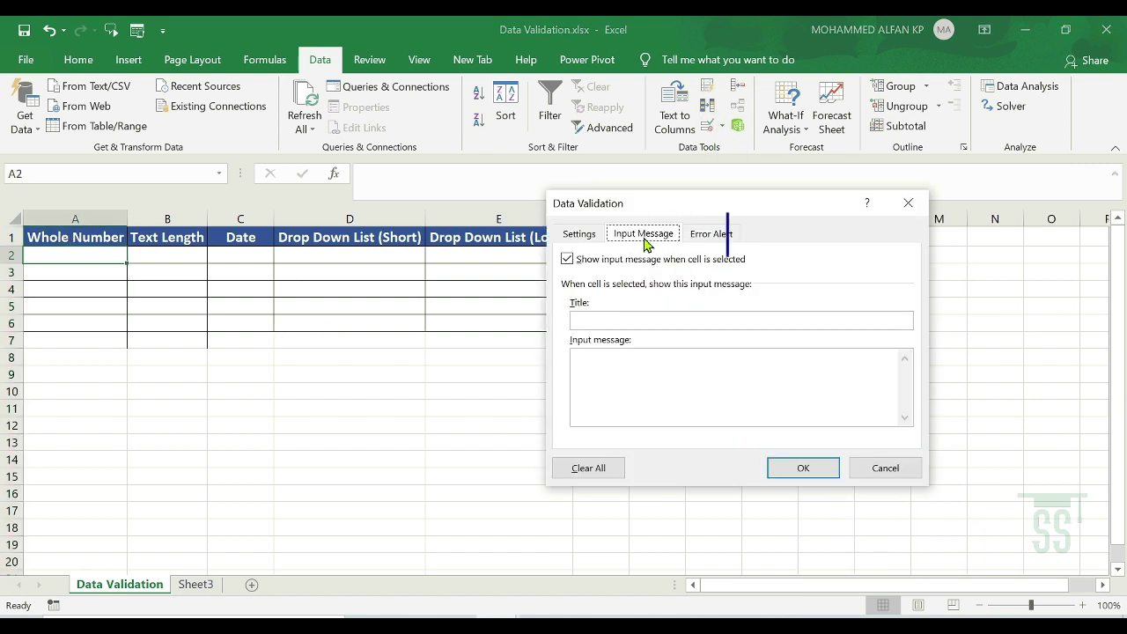
click(712, 236)
click(669, 236)
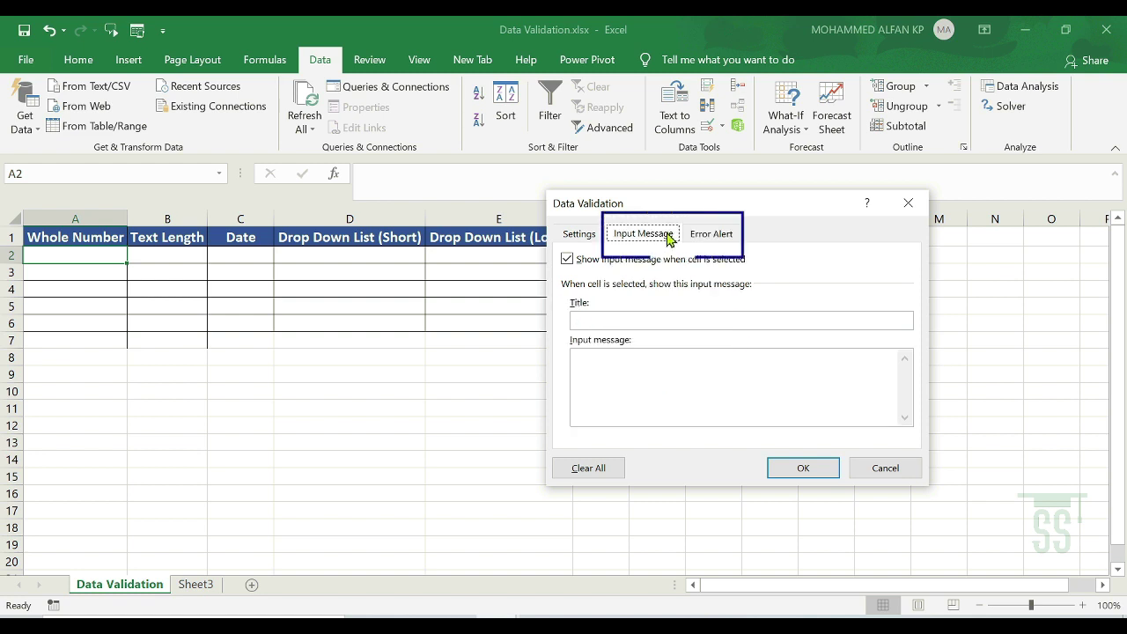
key(Escape)
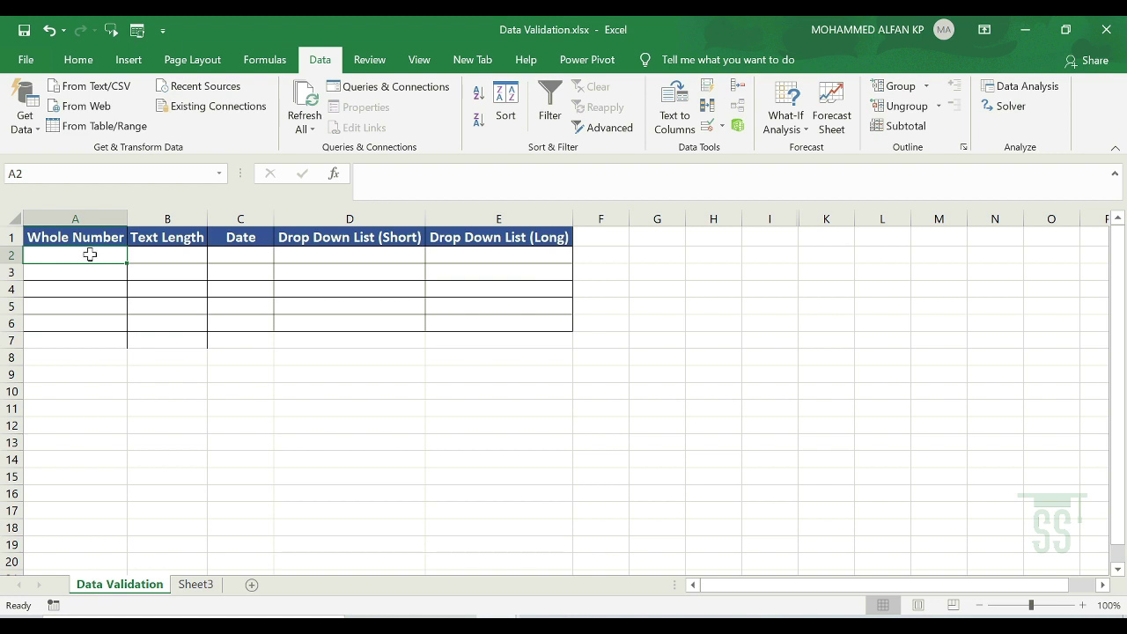
drag(88, 254, 80, 322)
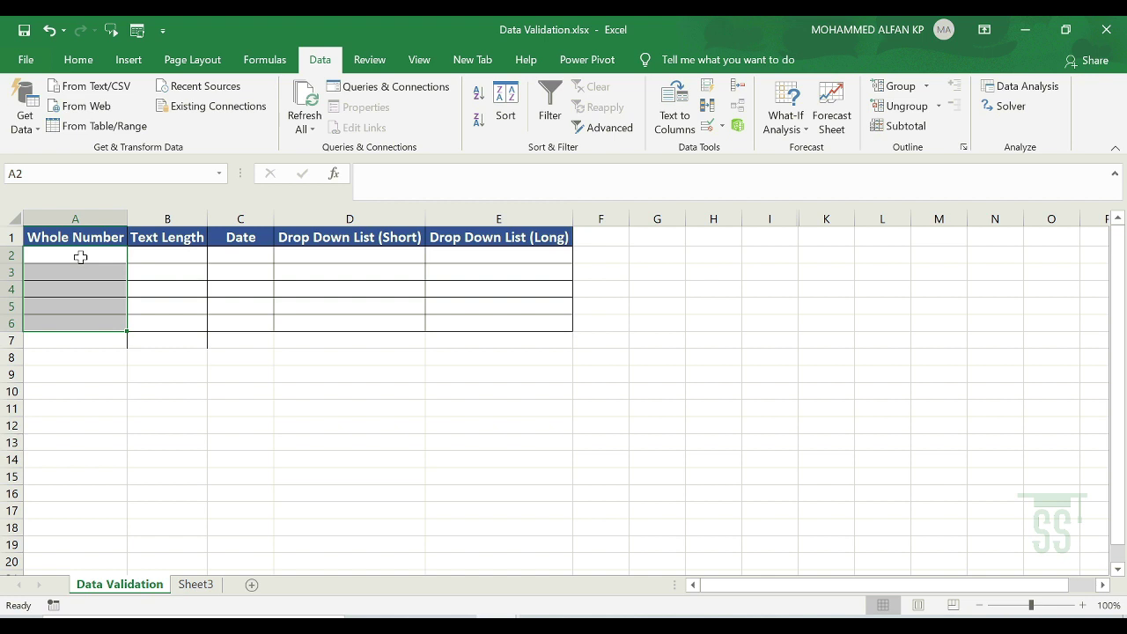
drag(171, 256, 171, 318)
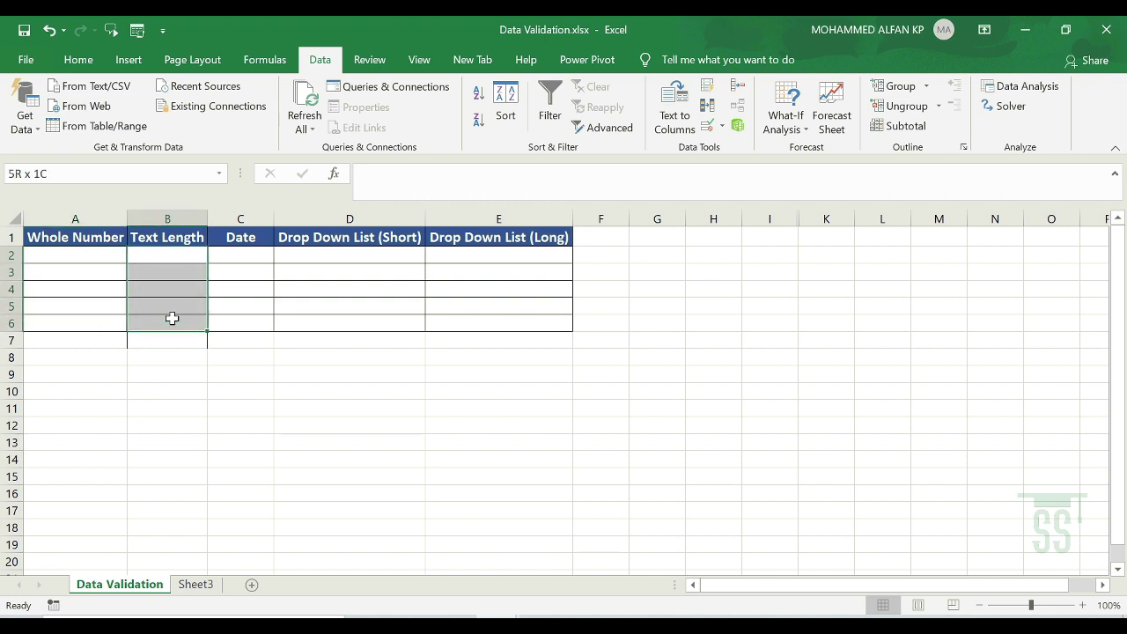
drag(232, 260, 235, 319)
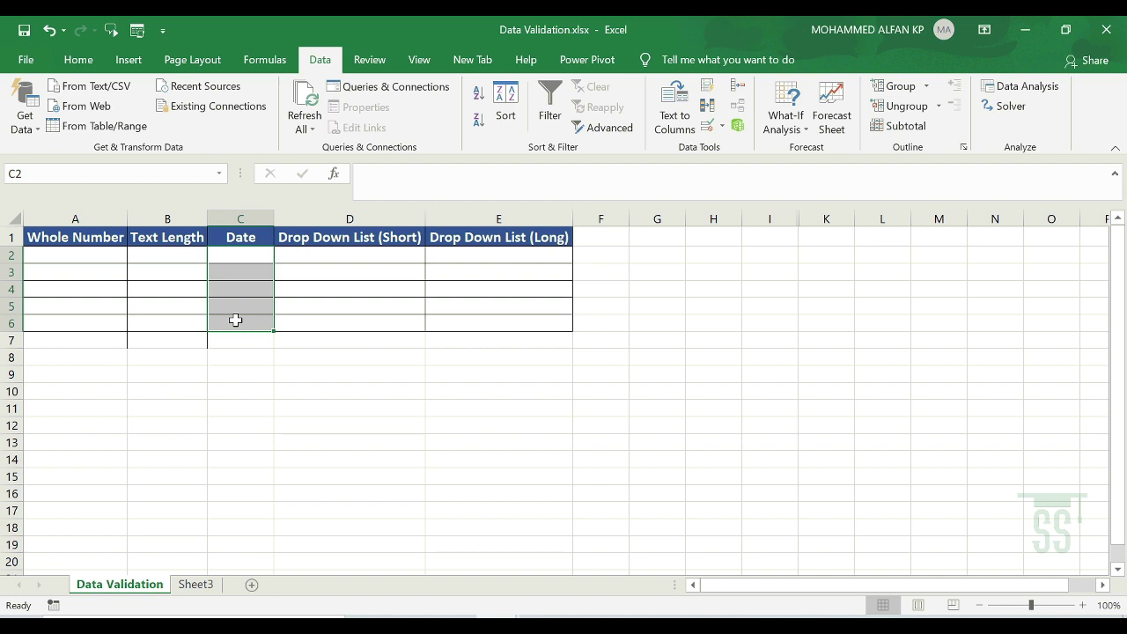
Try to enter 12 in cell A2 to test its whole number validation.
click(73, 256)
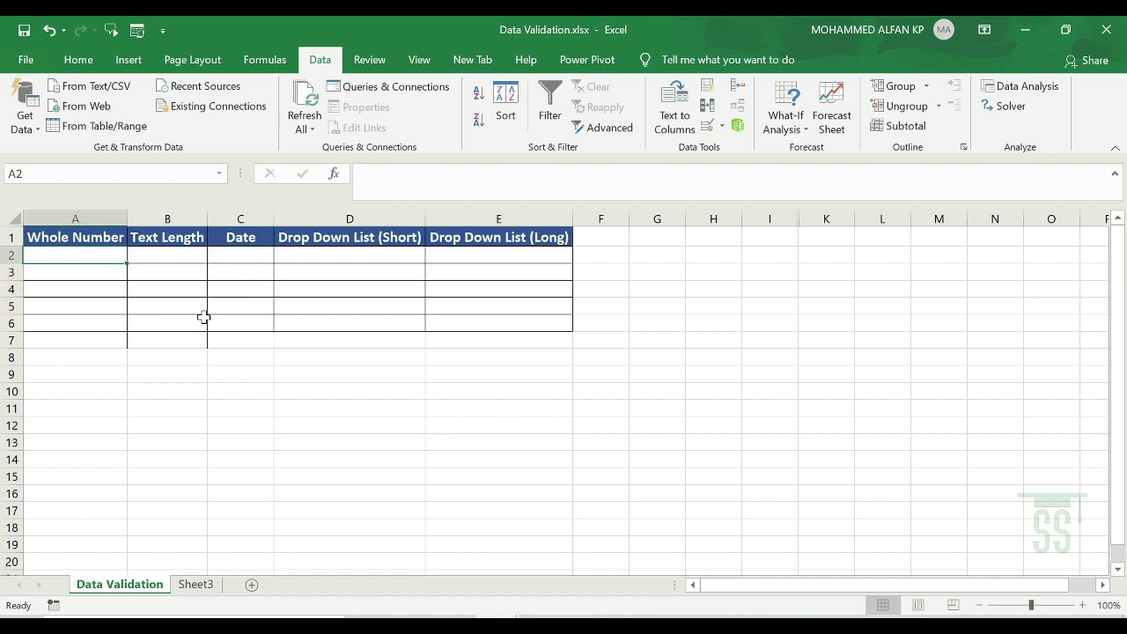
text(12)
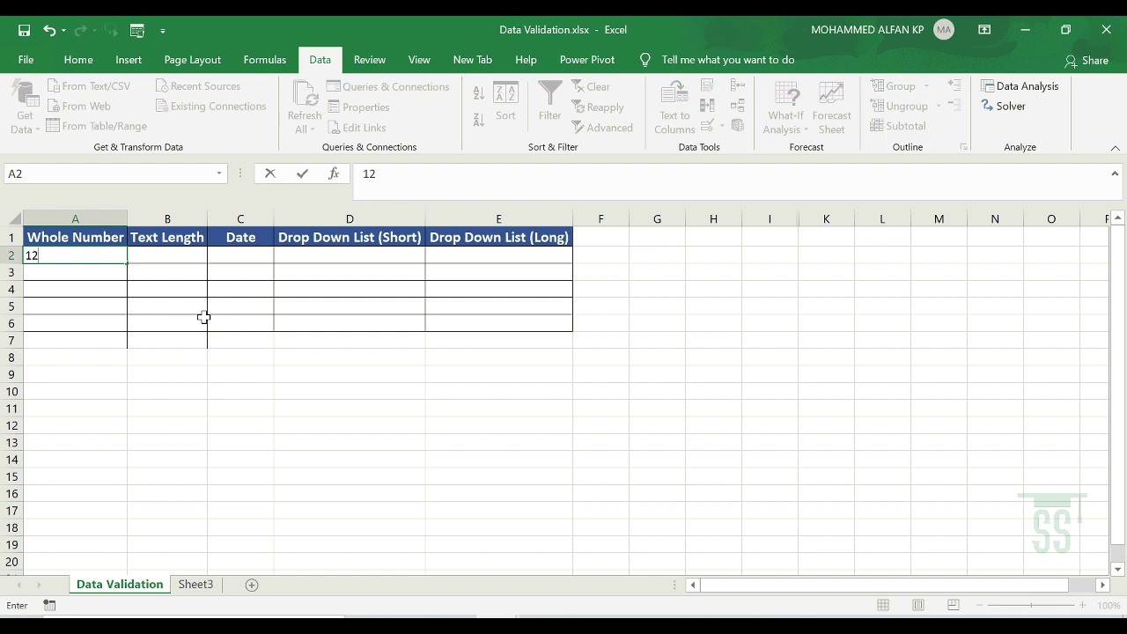
key(Return)
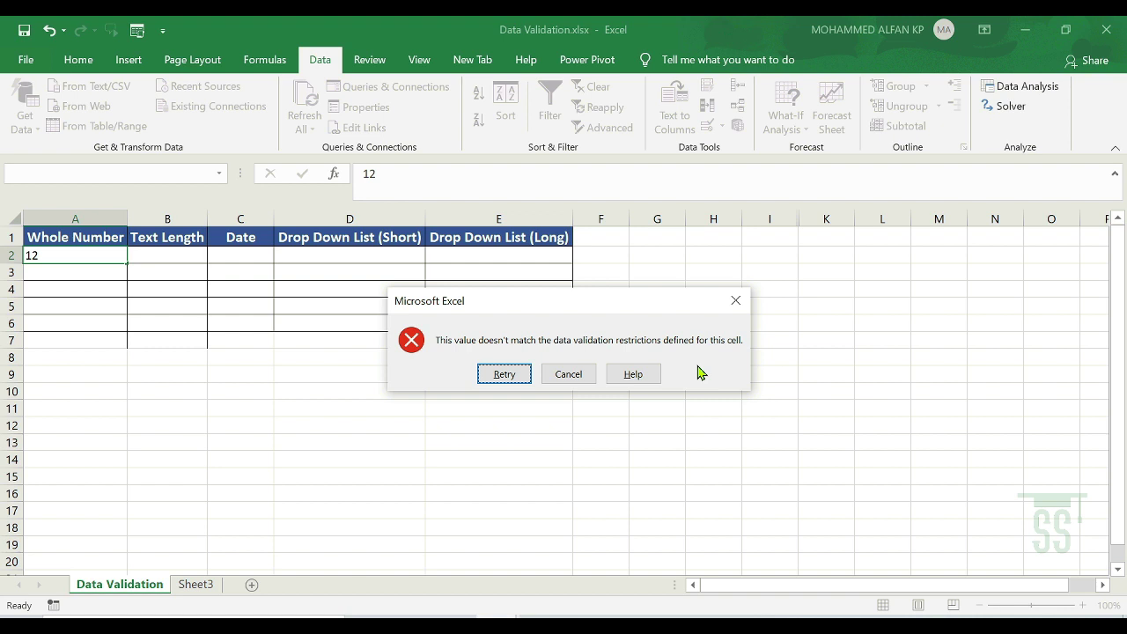
click(736, 301)
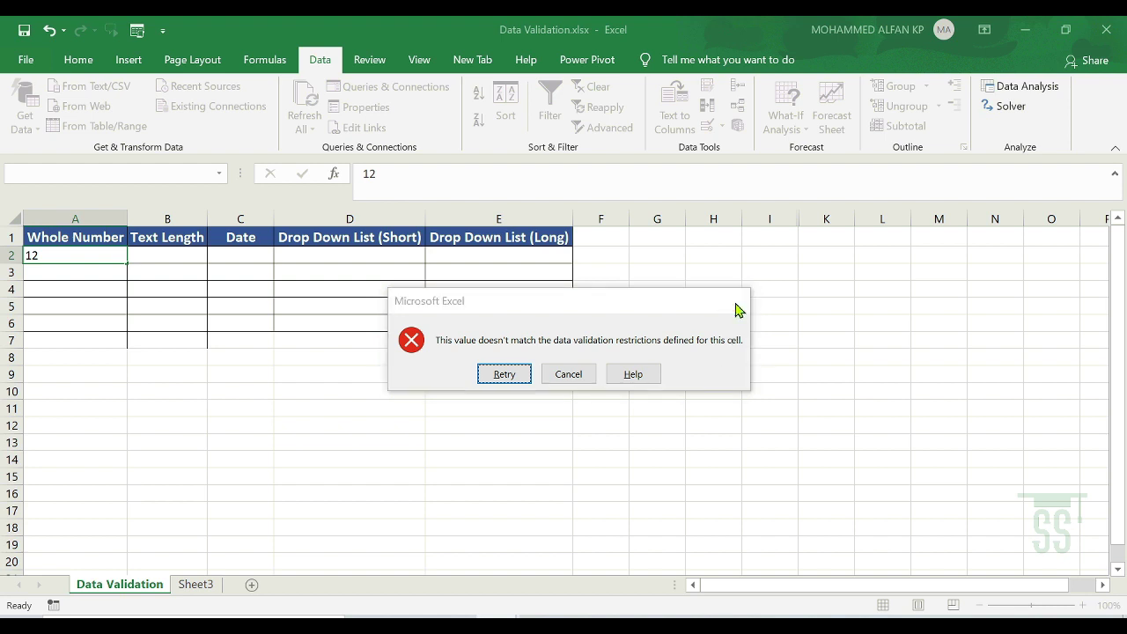
click(94, 288)
Give cells A2:A6 an input message titled "Restriced Entry" reading "Sorry, you can enter the value between 3 to 10".
drag(75, 255, 76, 320)
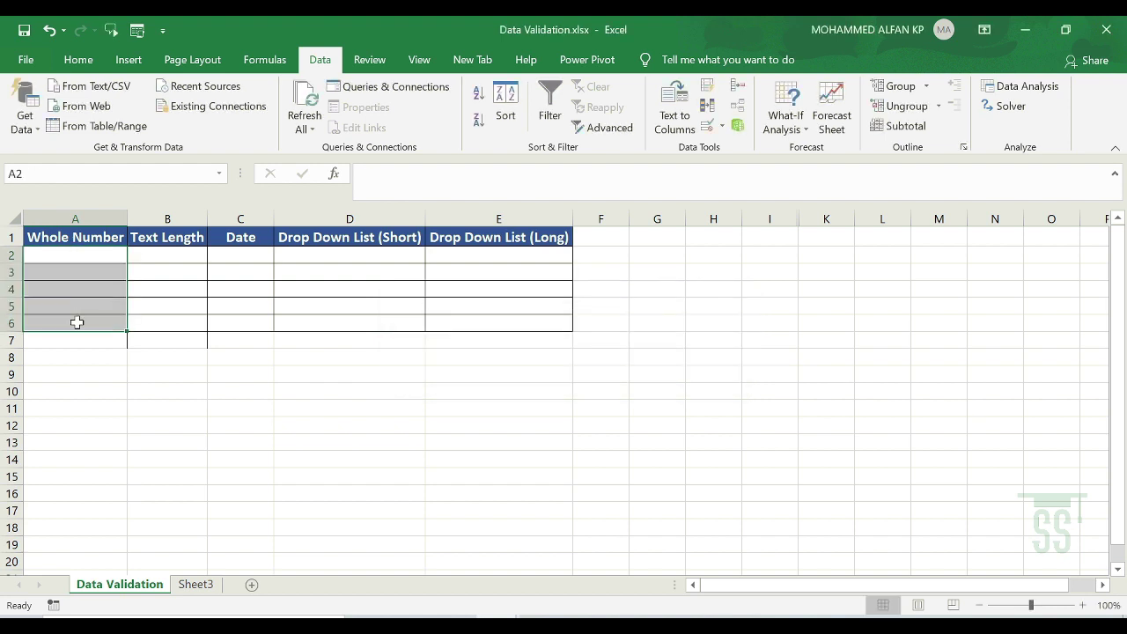
click(707, 125)
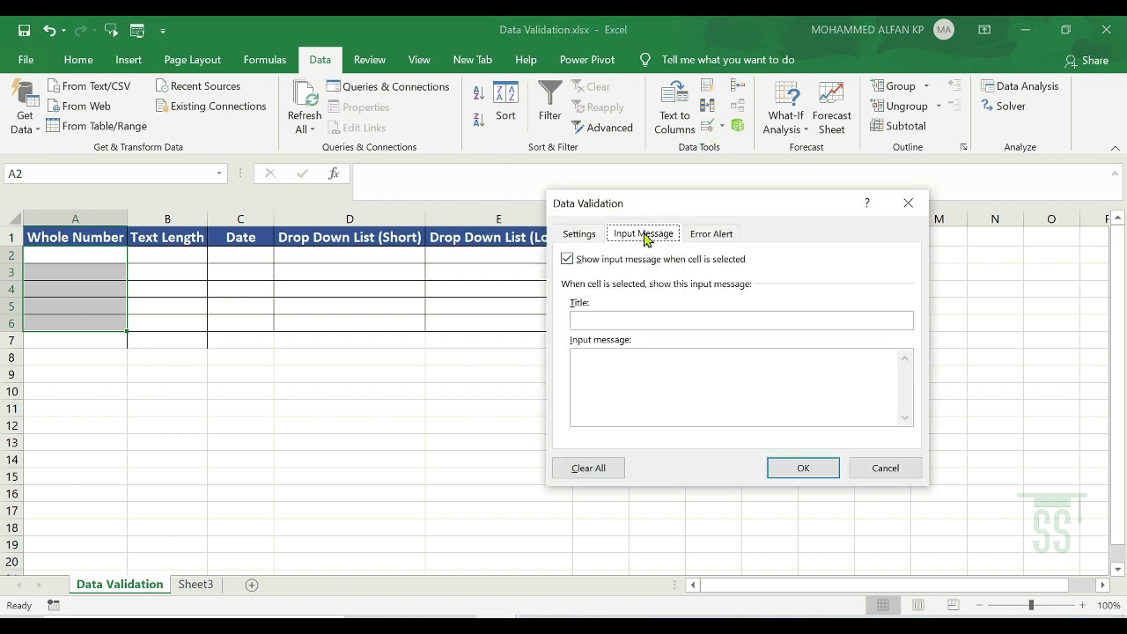
click(605, 321)
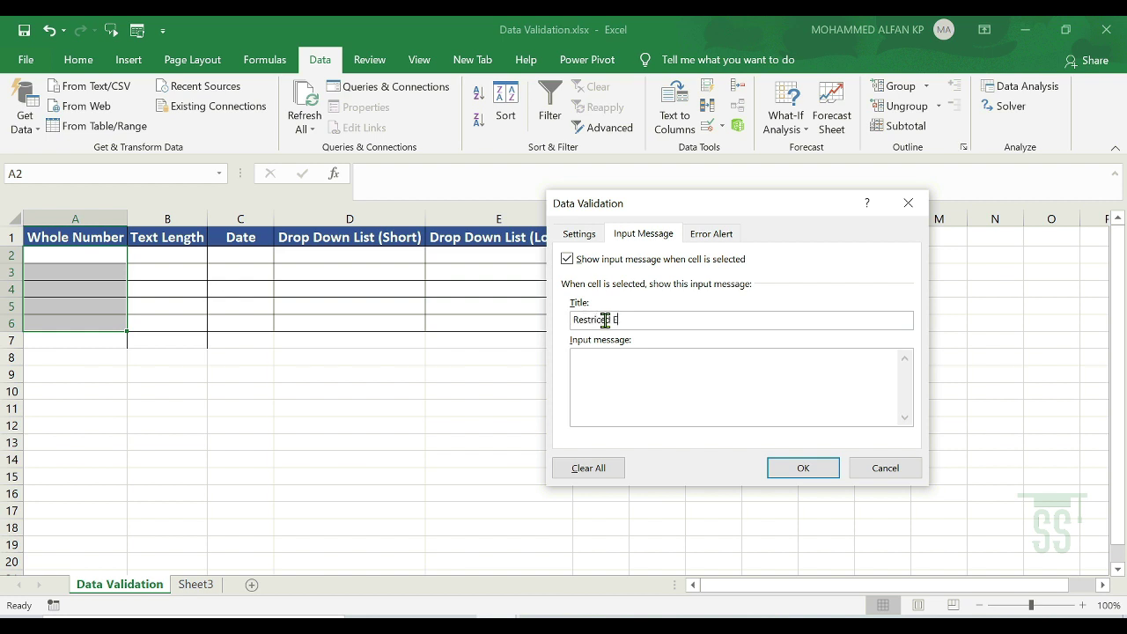
text(Restricted Entry)
click(606, 373)
text(Sorry, you can enter the value between 3 to 10)
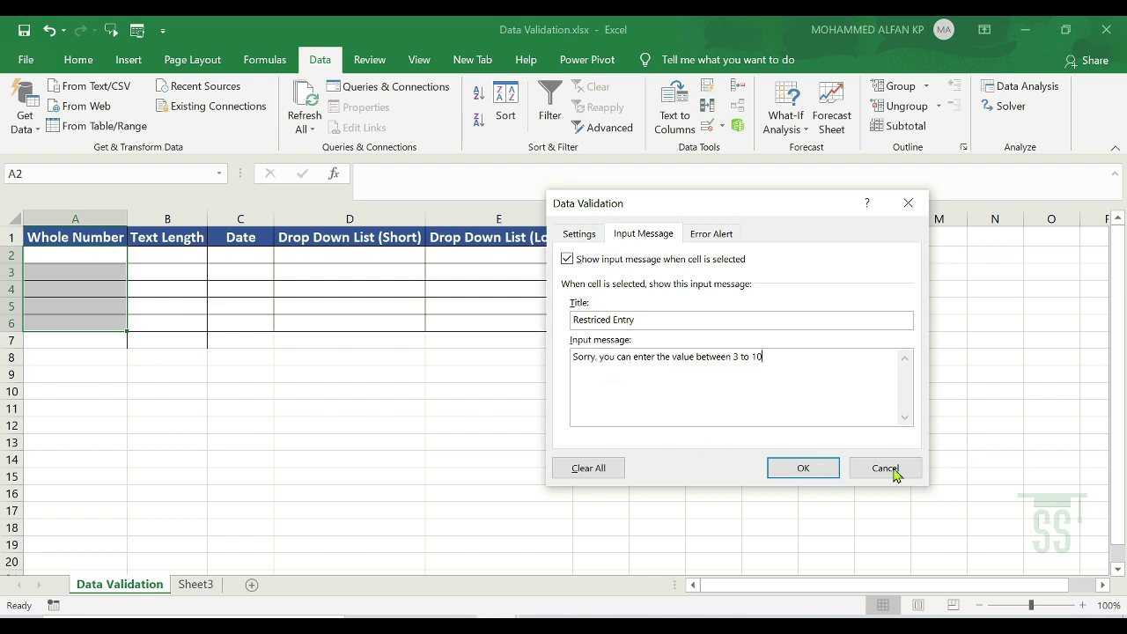
click(803, 468)
click(744, 435)
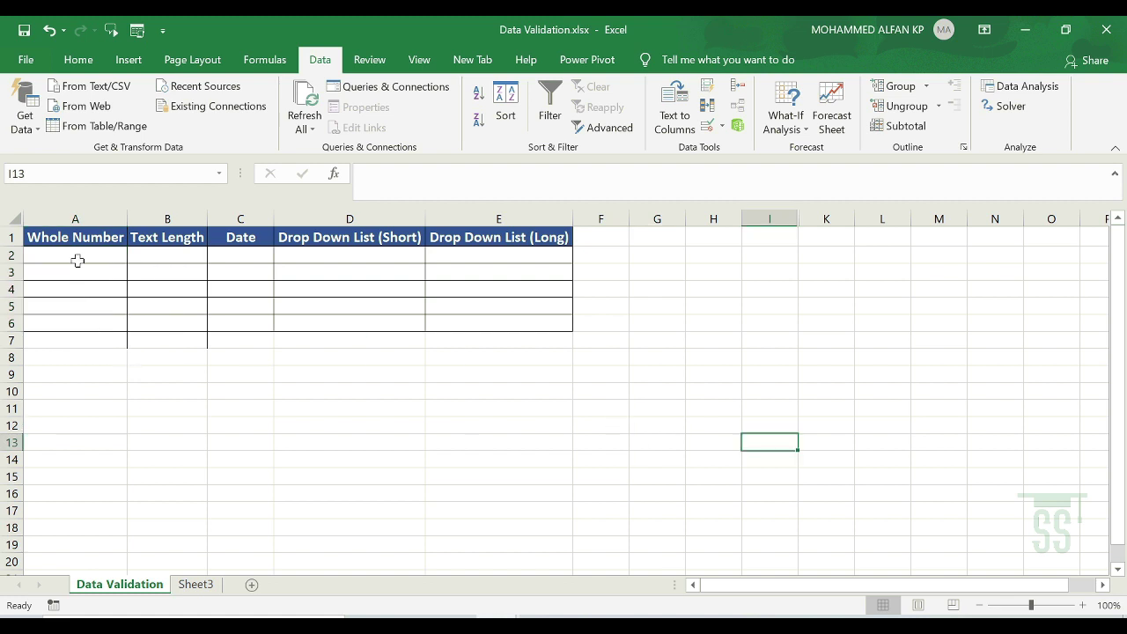
Check the input message shown for each of the cells A2 to A6.
click(74, 255)
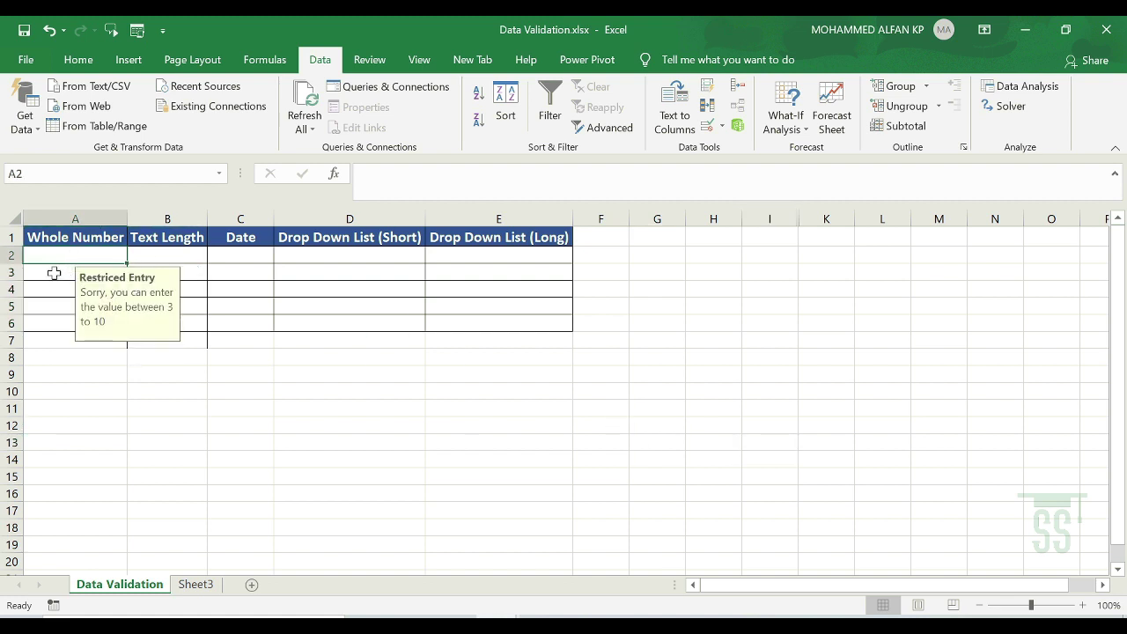
click(53, 274)
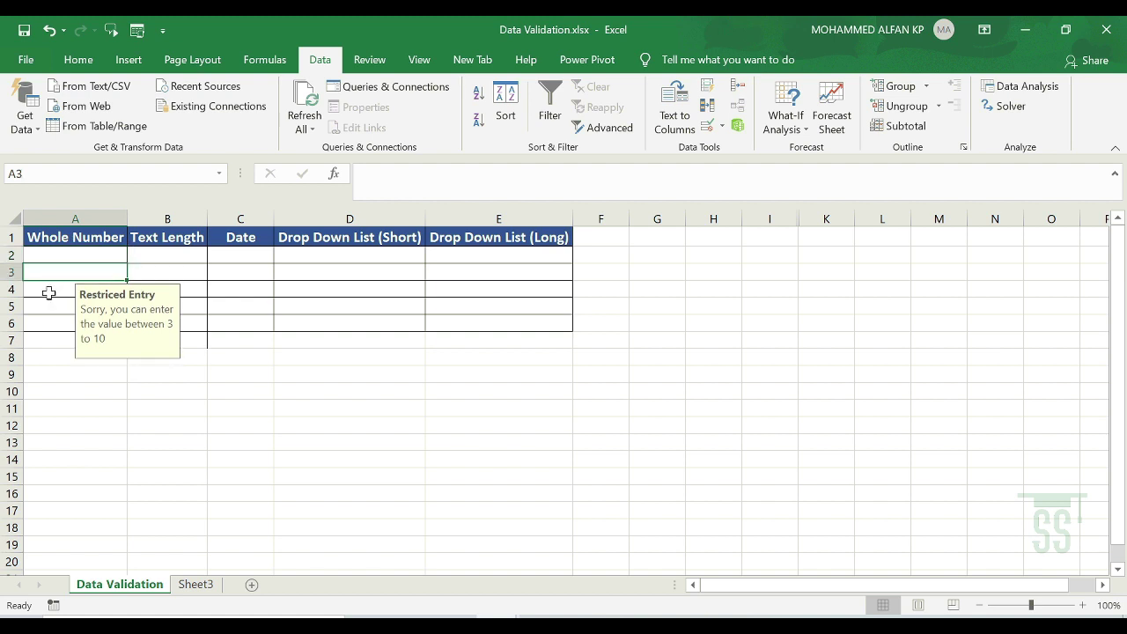
click(49, 294)
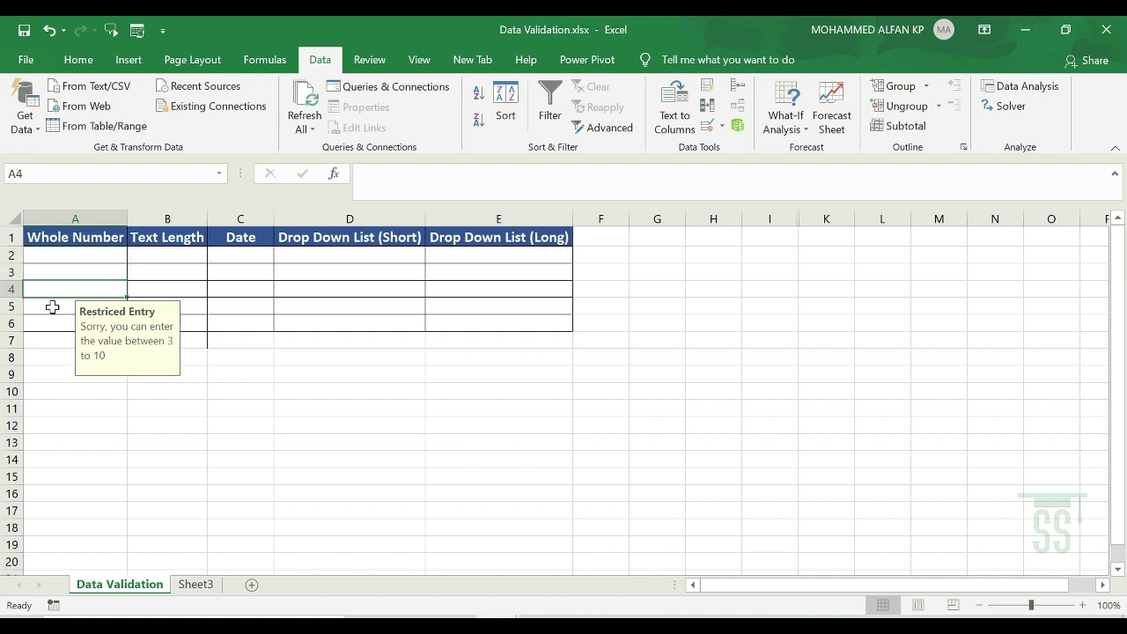
click(52, 306)
click(45, 326)
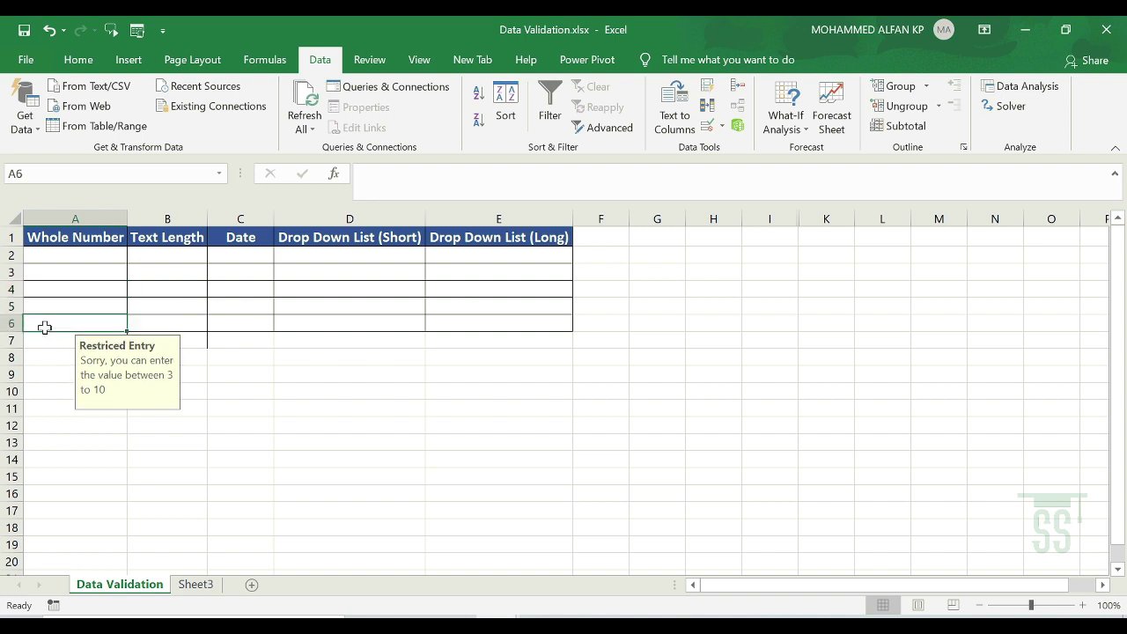
click(110, 255)
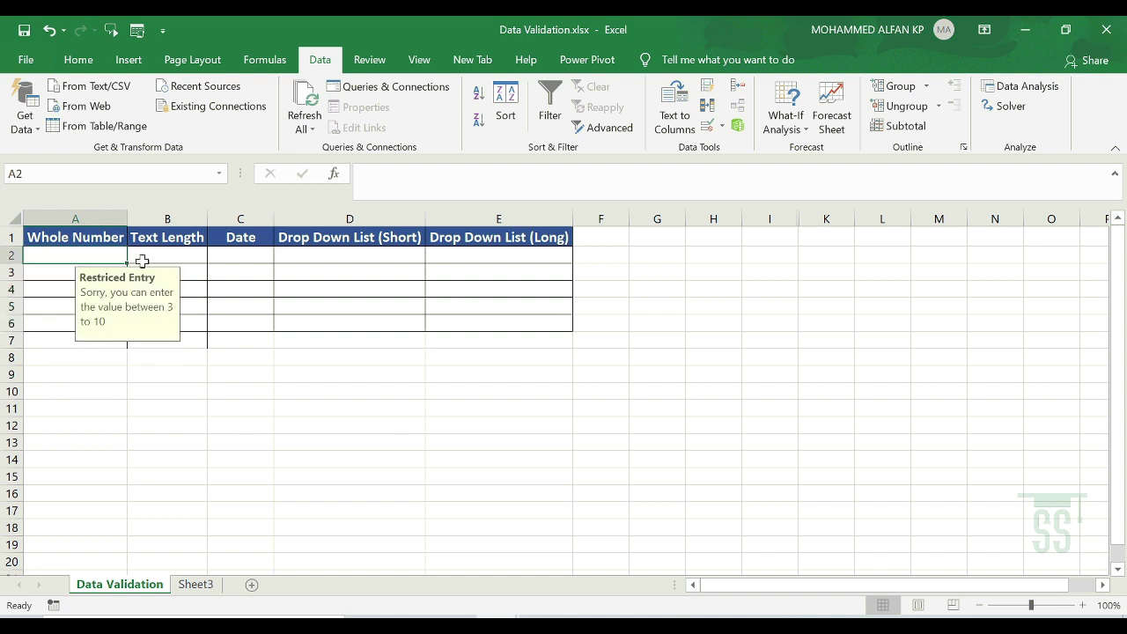
Give cells B2:B6 an input message titled "Restricted Entry" reading "You can enter only min 4 text and max 6 text/char".
click(178, 258)
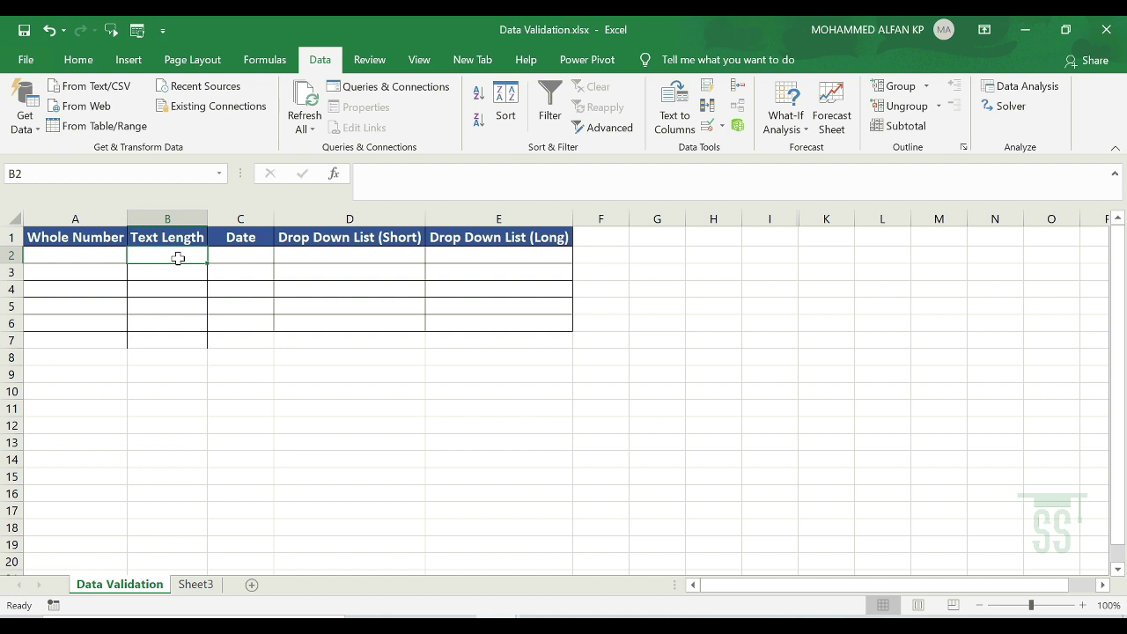
drag(171, 254, 169, 319)
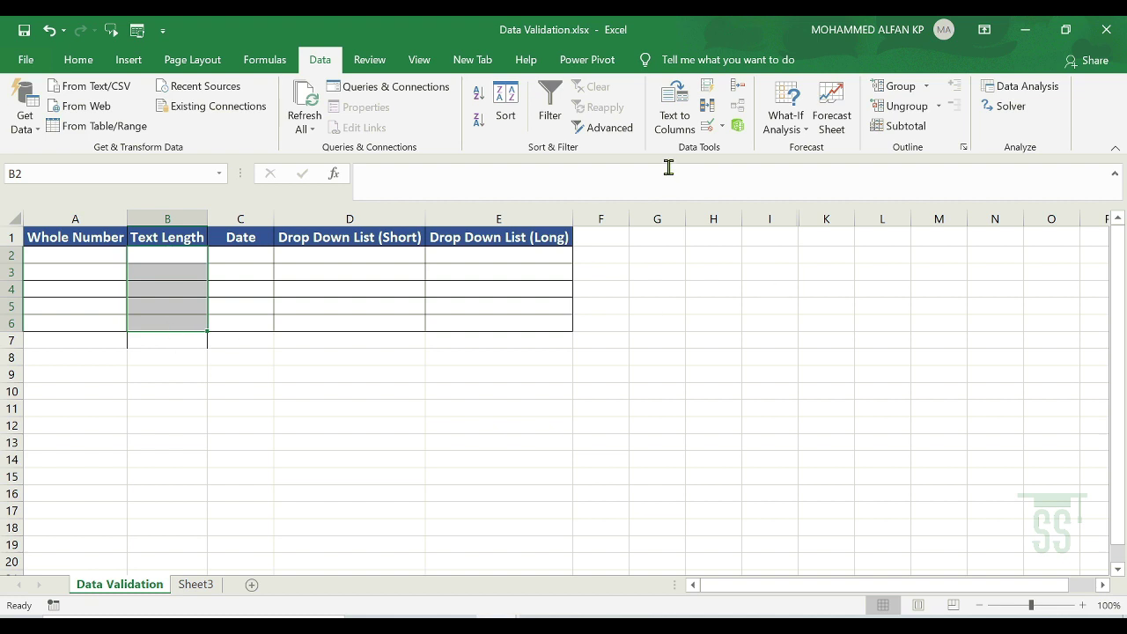
click(709, 127)
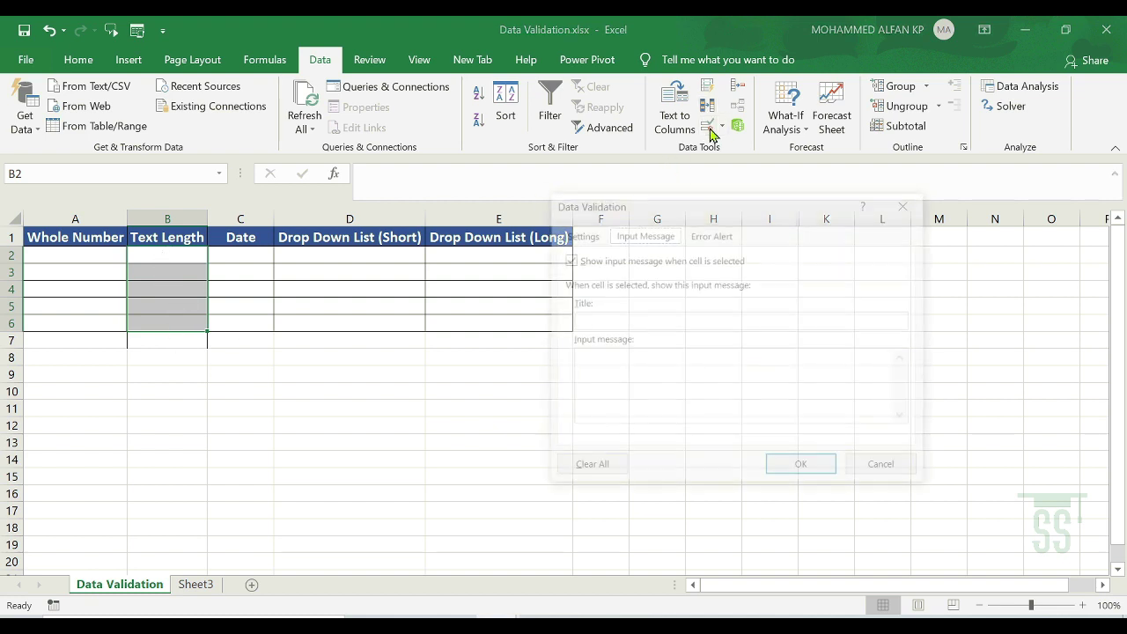
click(609, 319)
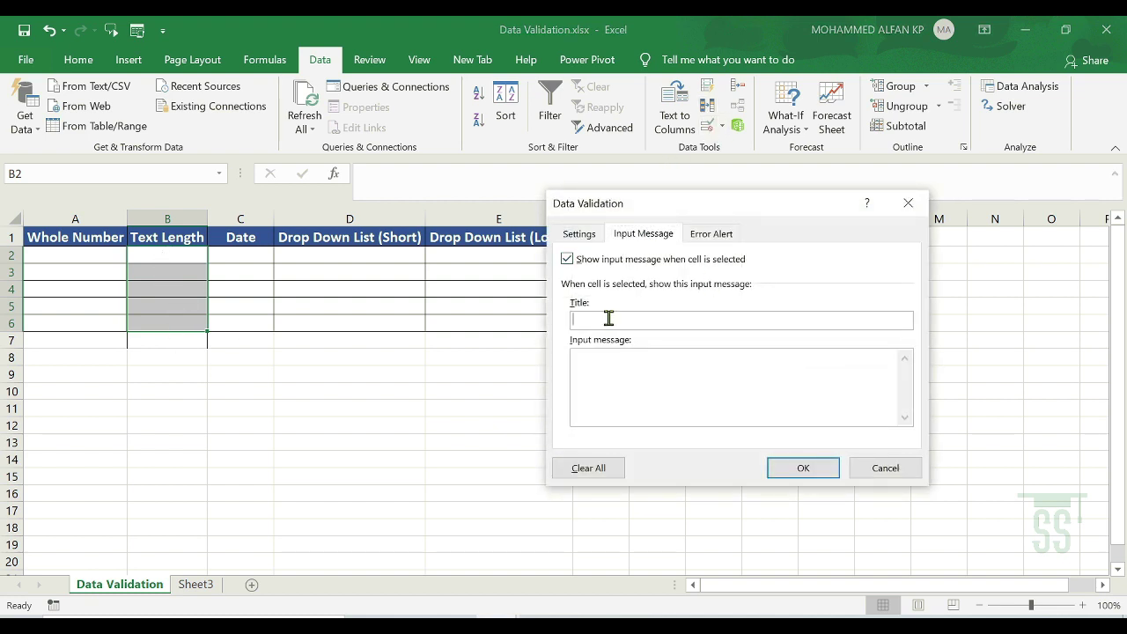
text(Restricted Entry)
click(616, 359)
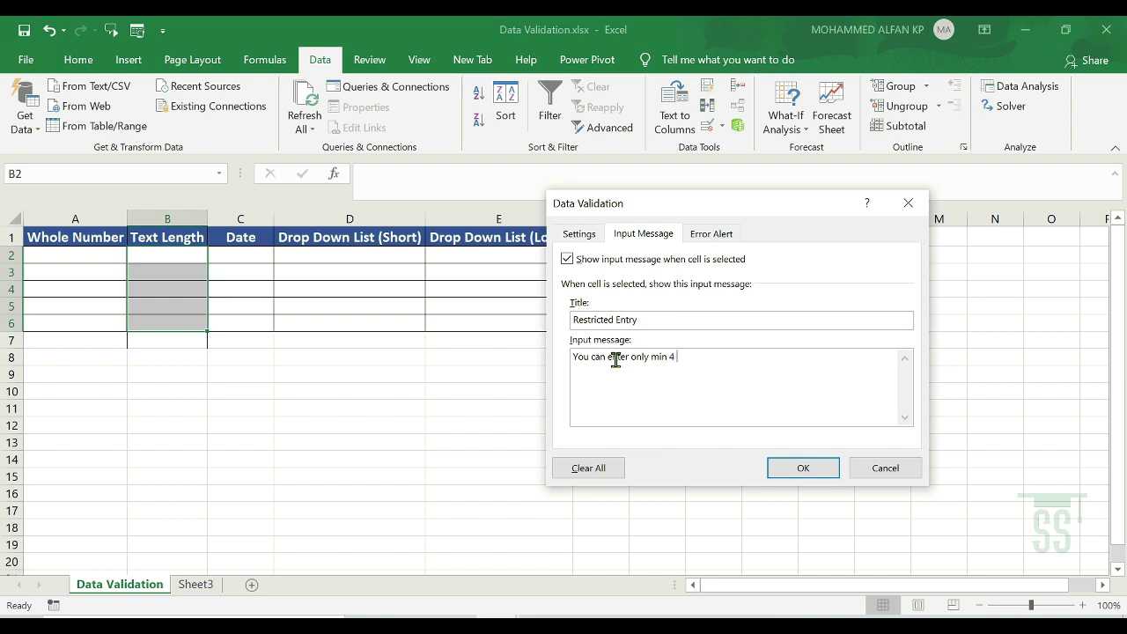
text(max 6 c)
click(802, 467)
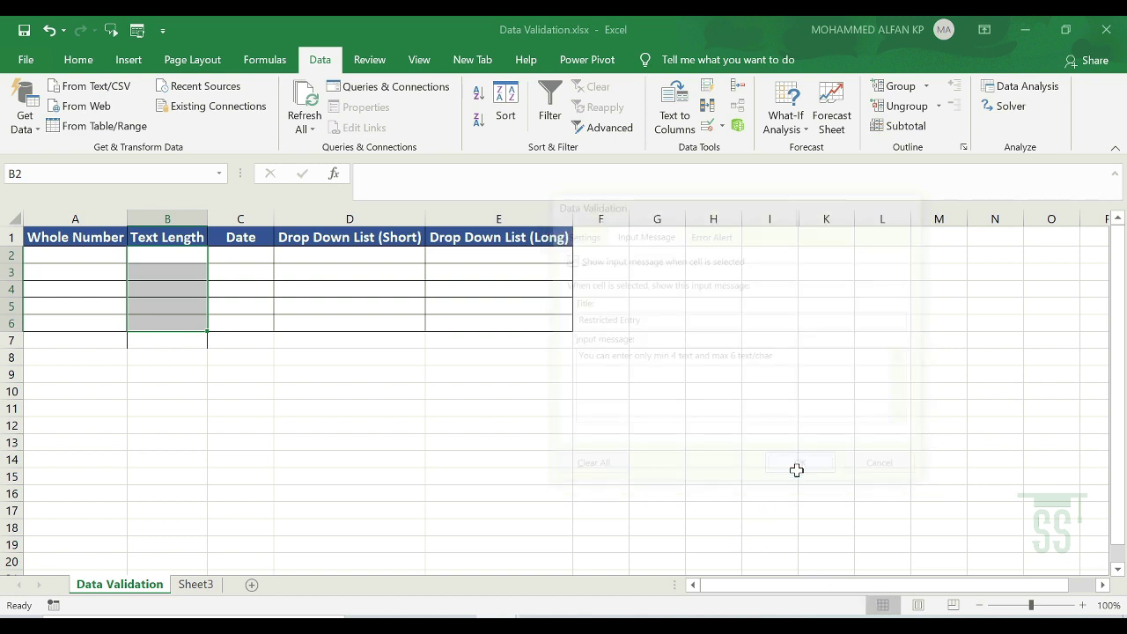
click(157, 286)
click(156, 307)
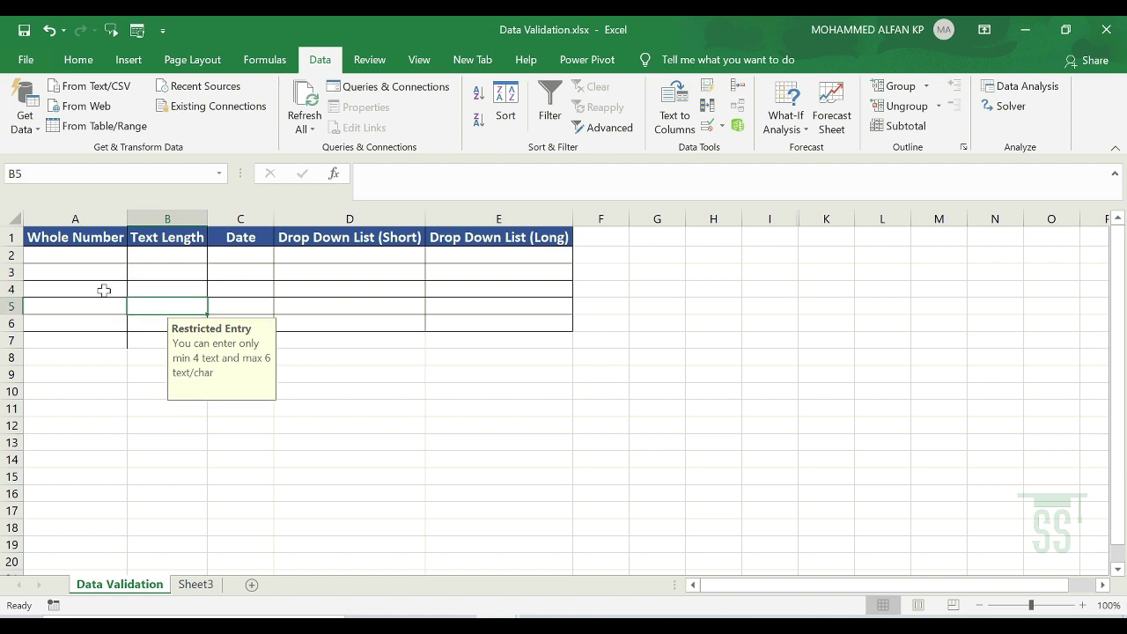
click(85, 273)
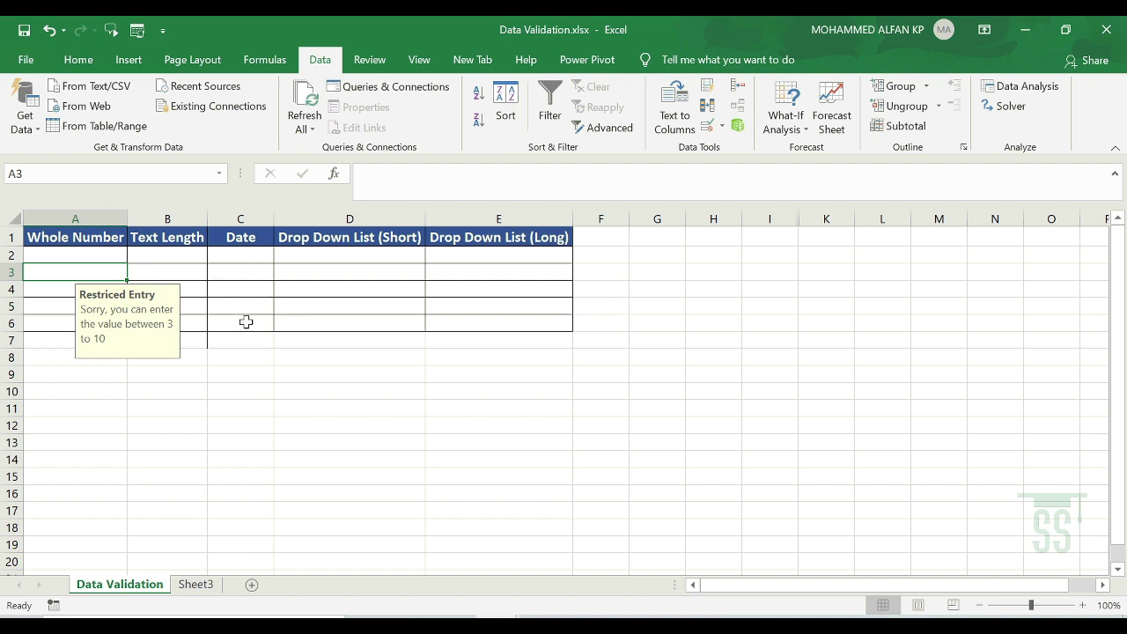
click(710, 126)
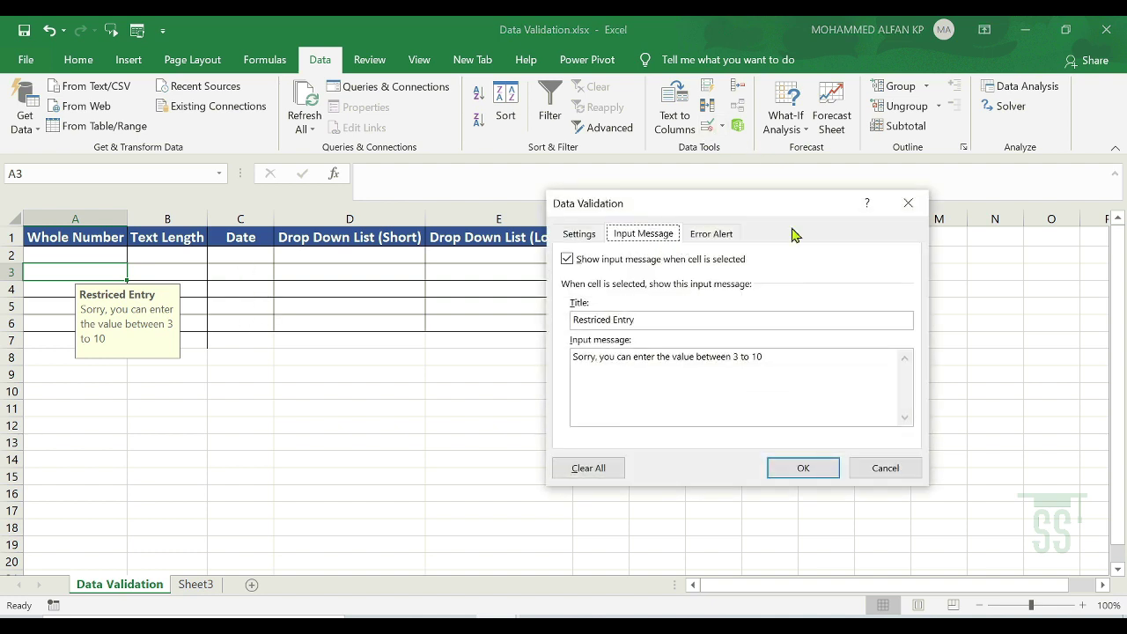
click(908, 203)
click(88, 361)
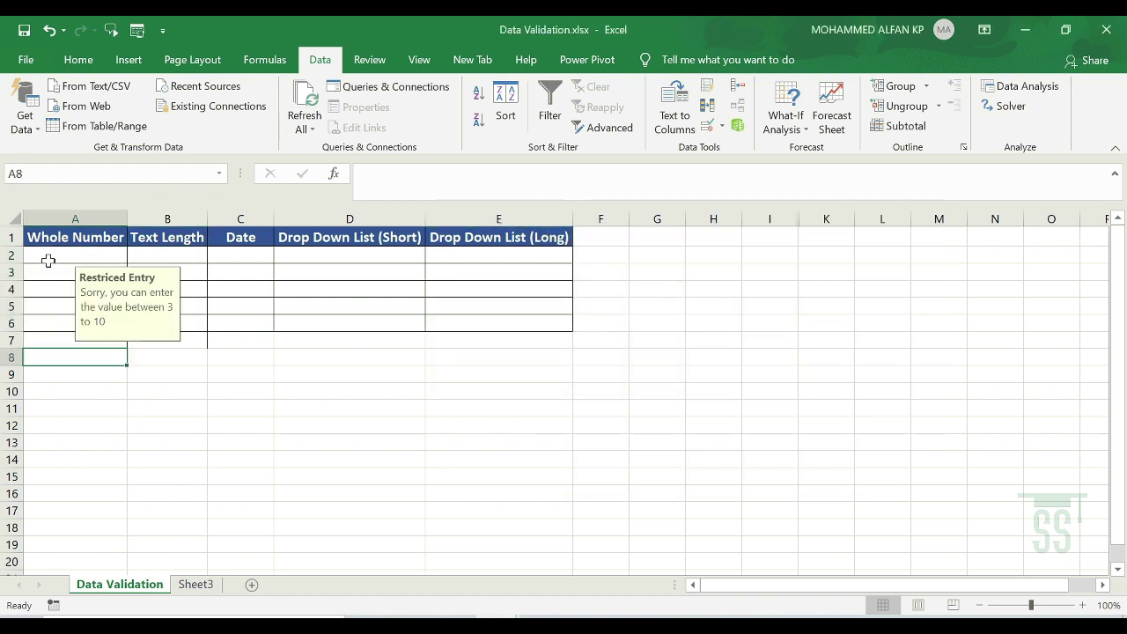
Clear all data validation settings, including the input message, from cells A2:A6.
drag(48, 261, 56, 319)
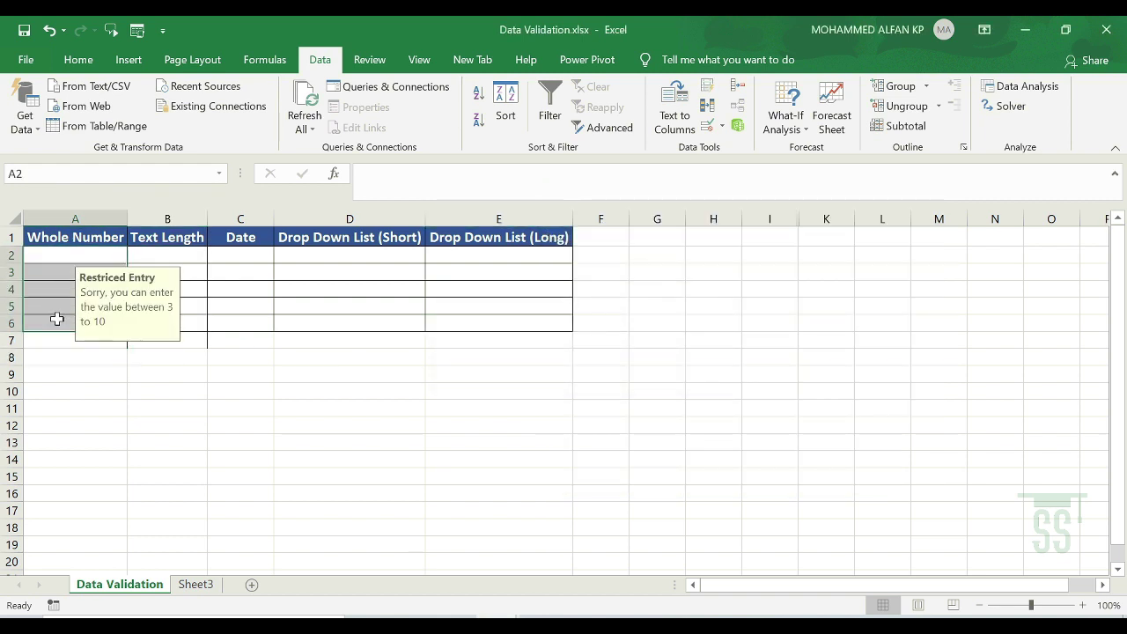
click(708, 127)
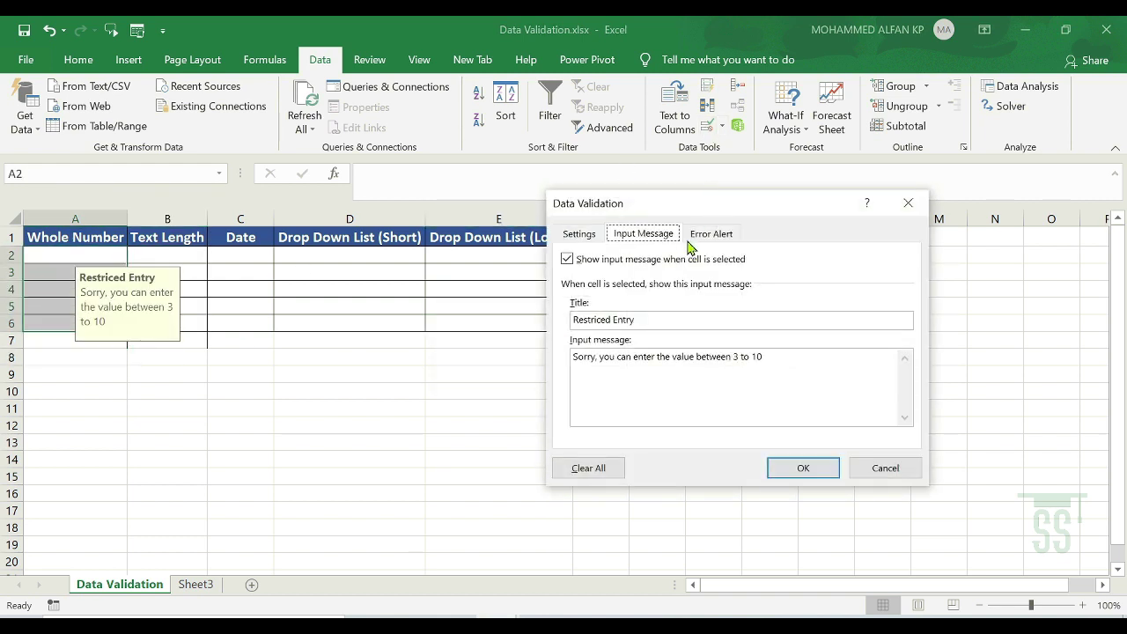
click(589, 468)
click(805, 468)
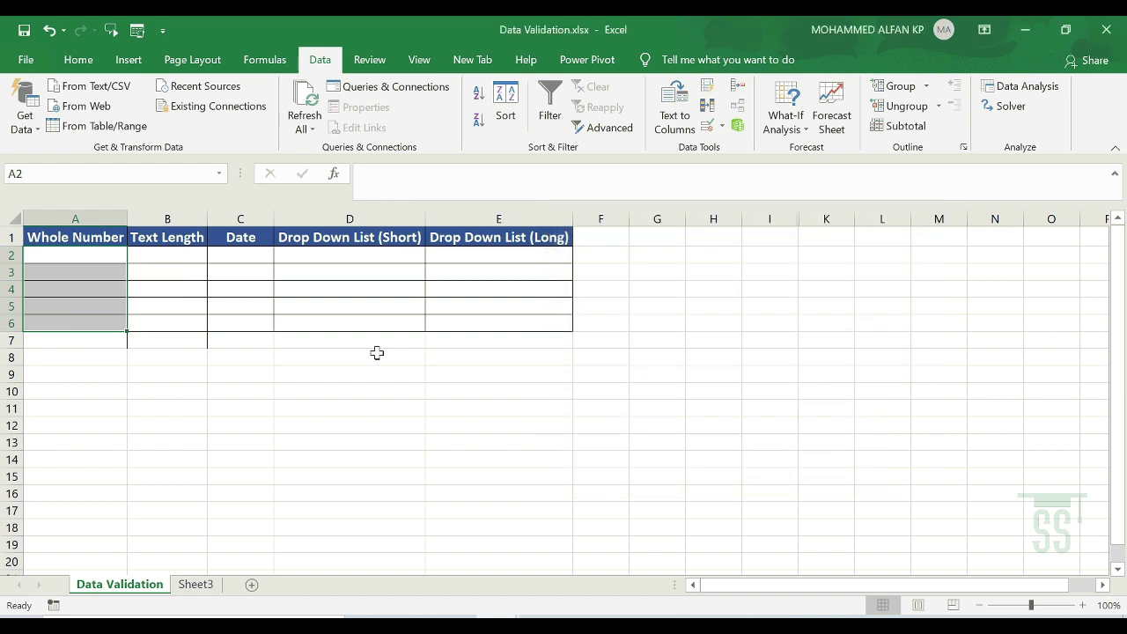
click(41, 263)
click(65, 295)
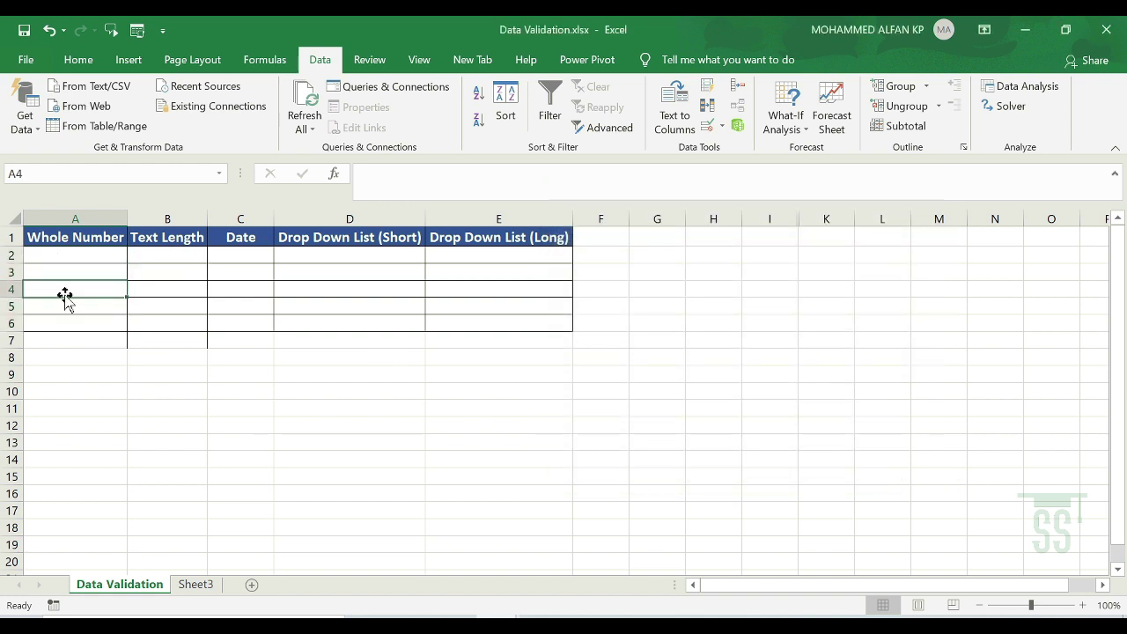
Examine the error alert styles offered in the data validation of cell A4 and leave without changes.
click(722, 126)
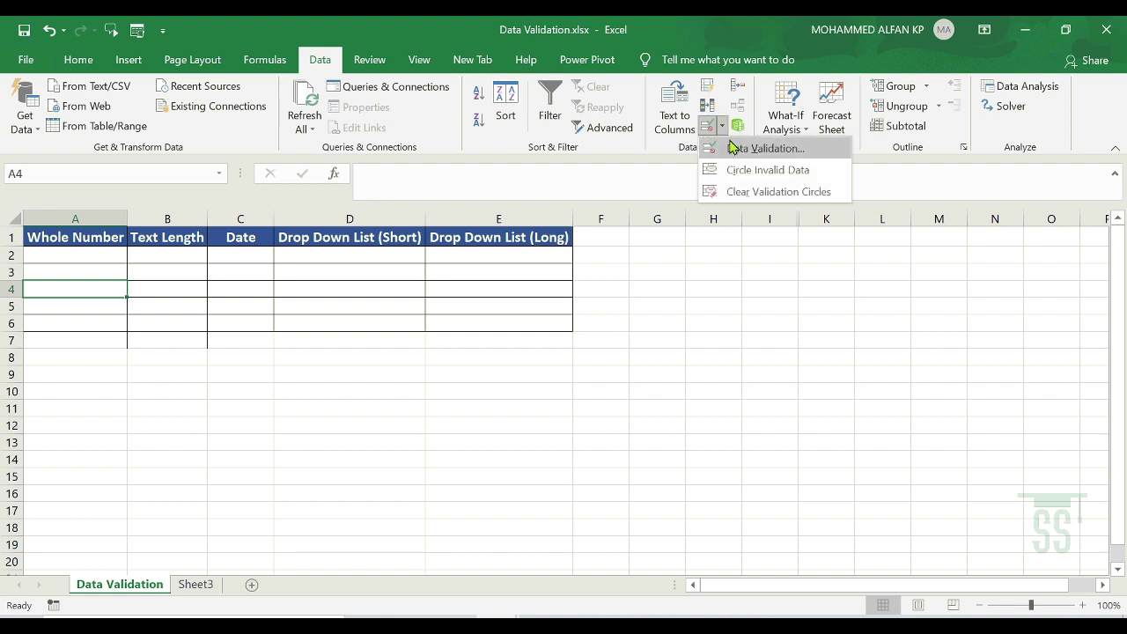
click(734, 148)
click(714, 236)
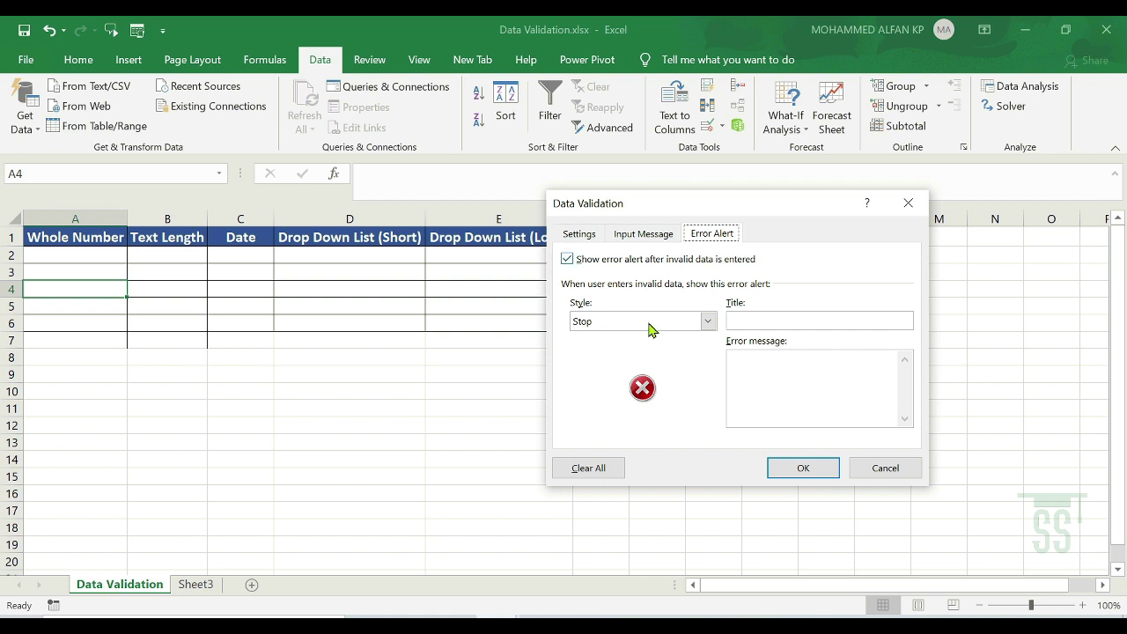
click(708, 322)
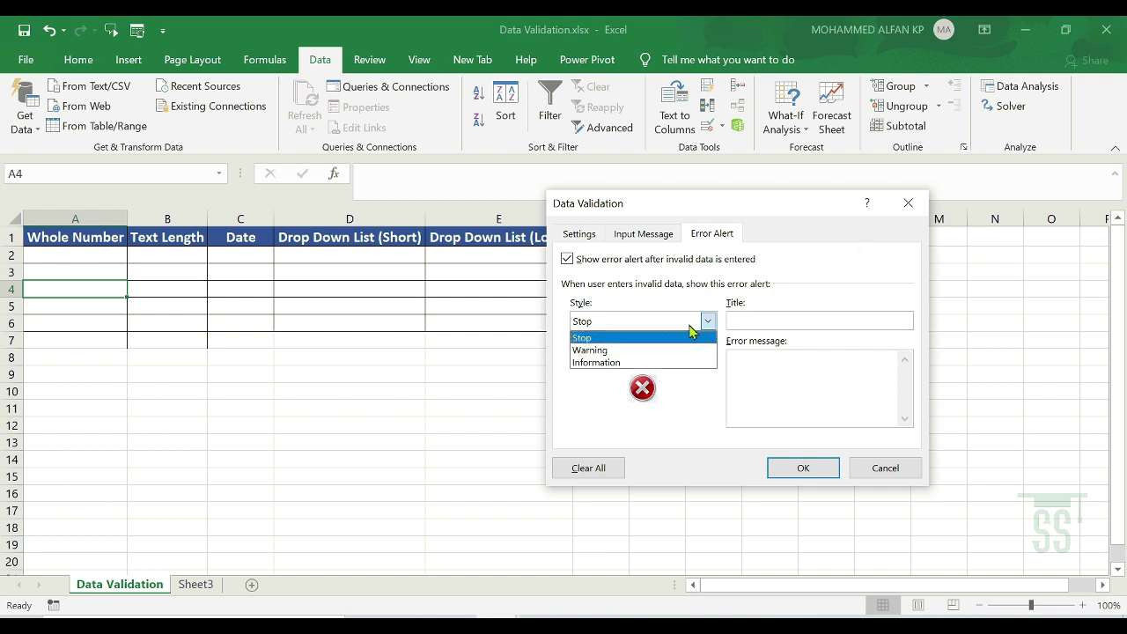
click(896, 470)
click(349, 442)
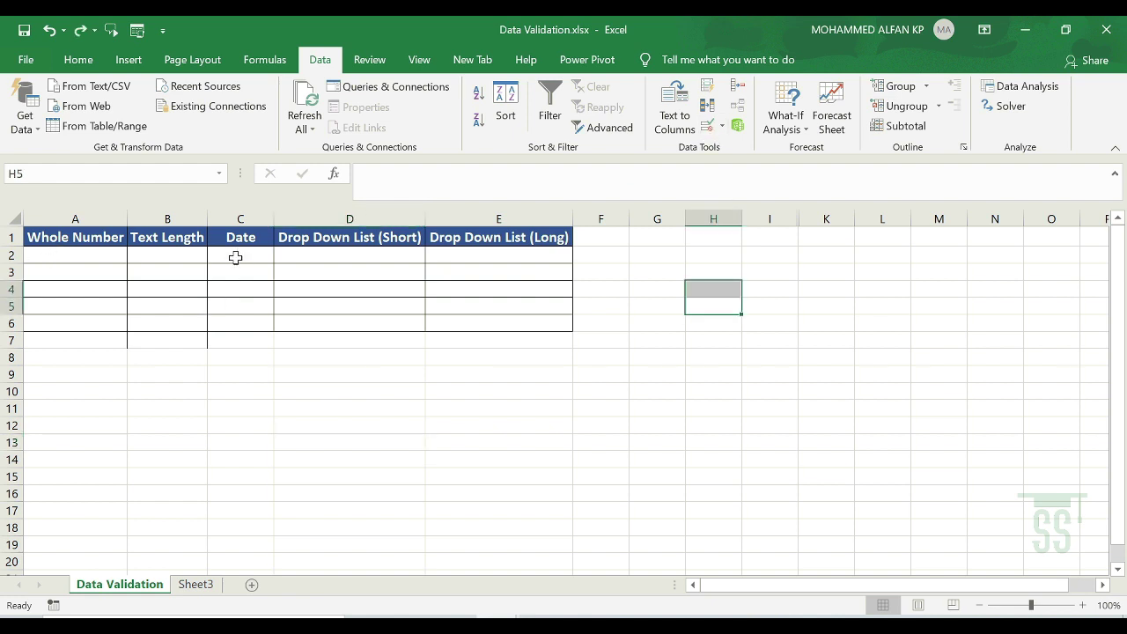
Give cells C2:C6 a Stop error alert titled "Stop!!" reading "You can enter only from starting date as 1-1-21 to 1-6-21".
drag(235, 257, 233, 324)
click(711, 130)
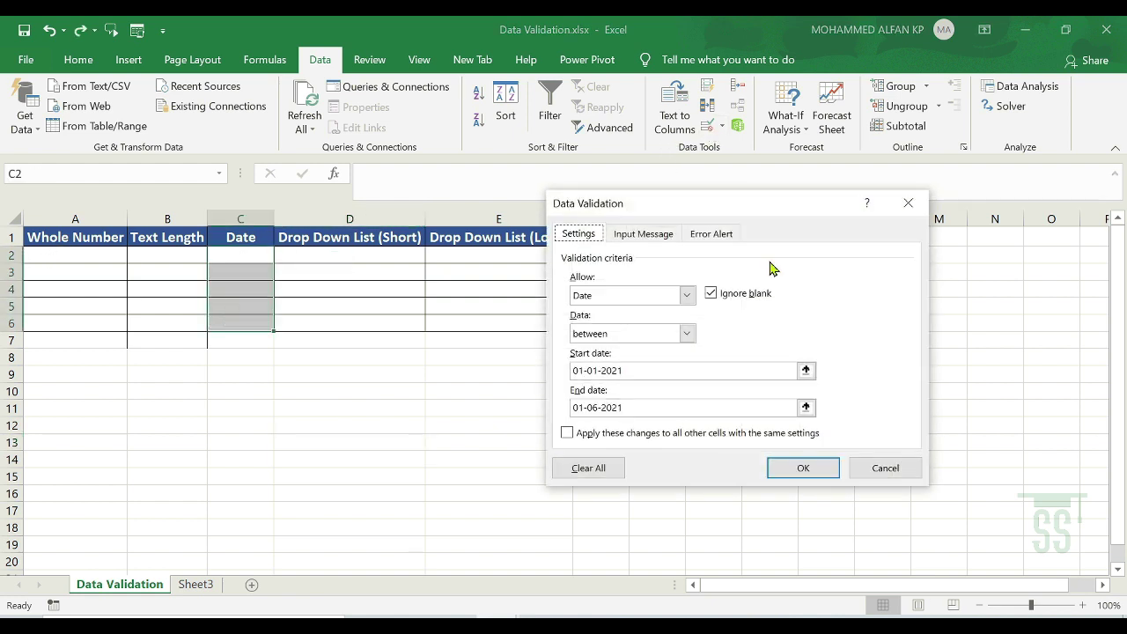
click(715, 236)
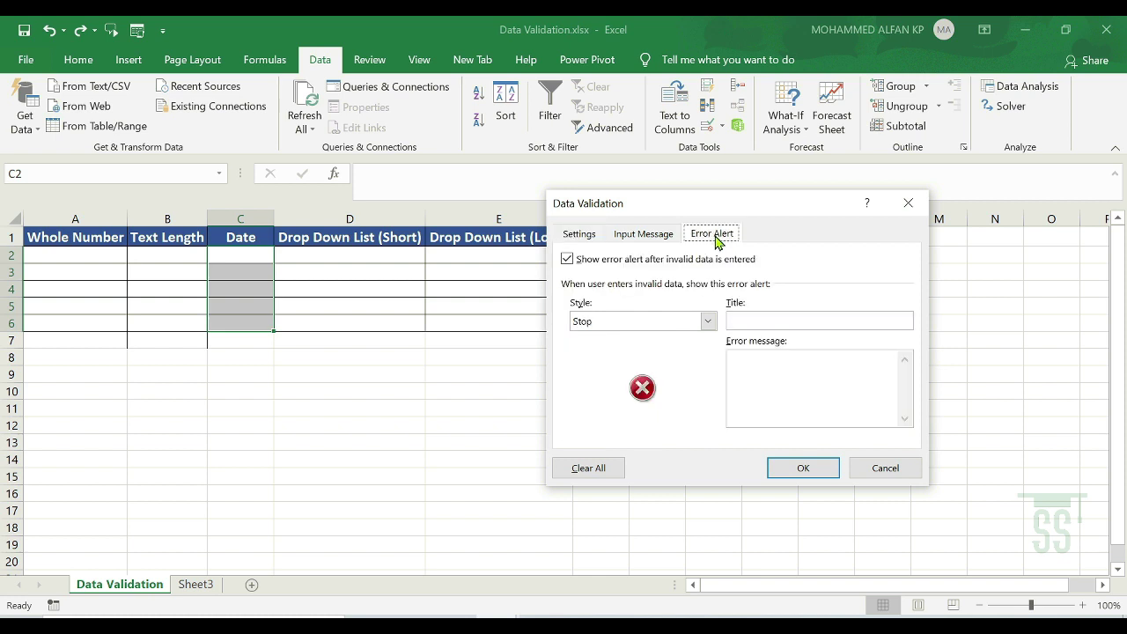
click(782, 322)
click(775, 368)
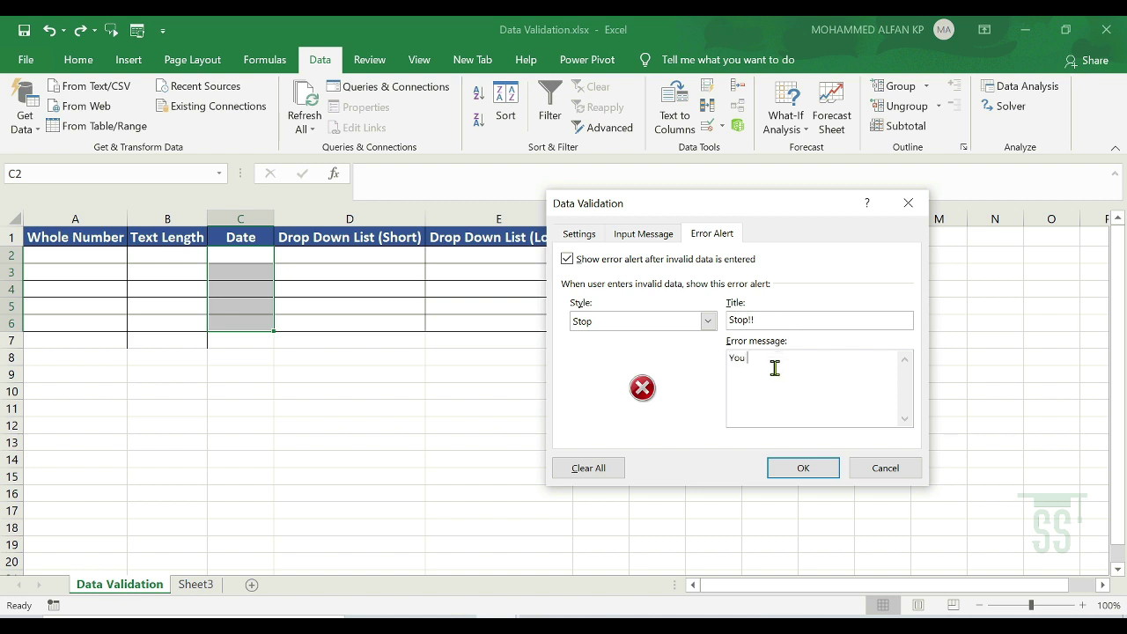
text(You can enter only from starting date as)
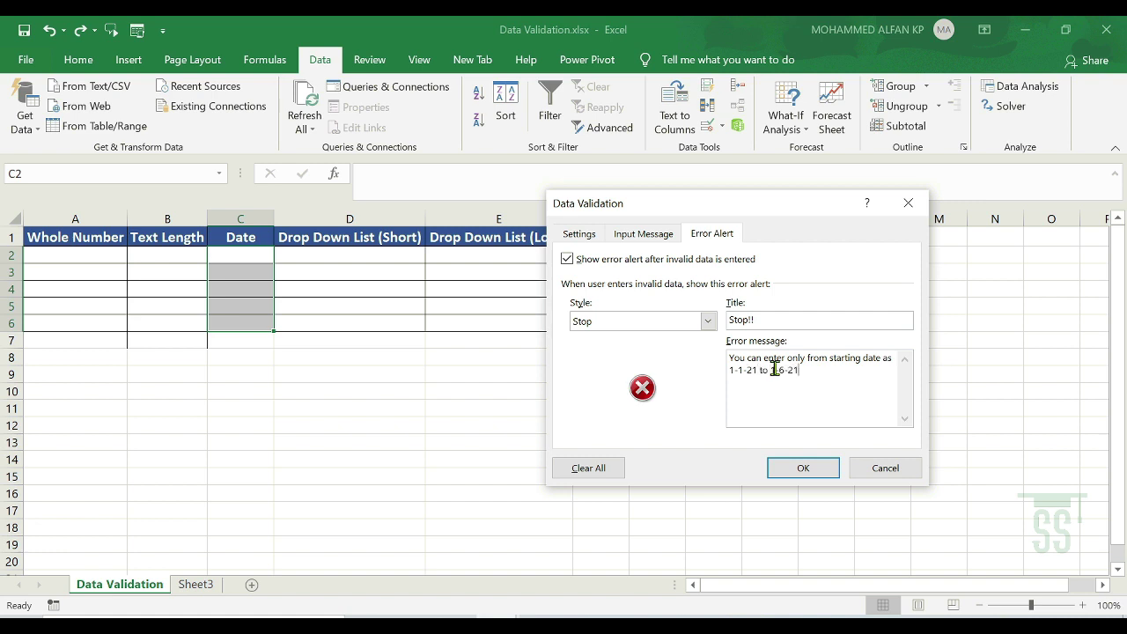
click(830, 476)
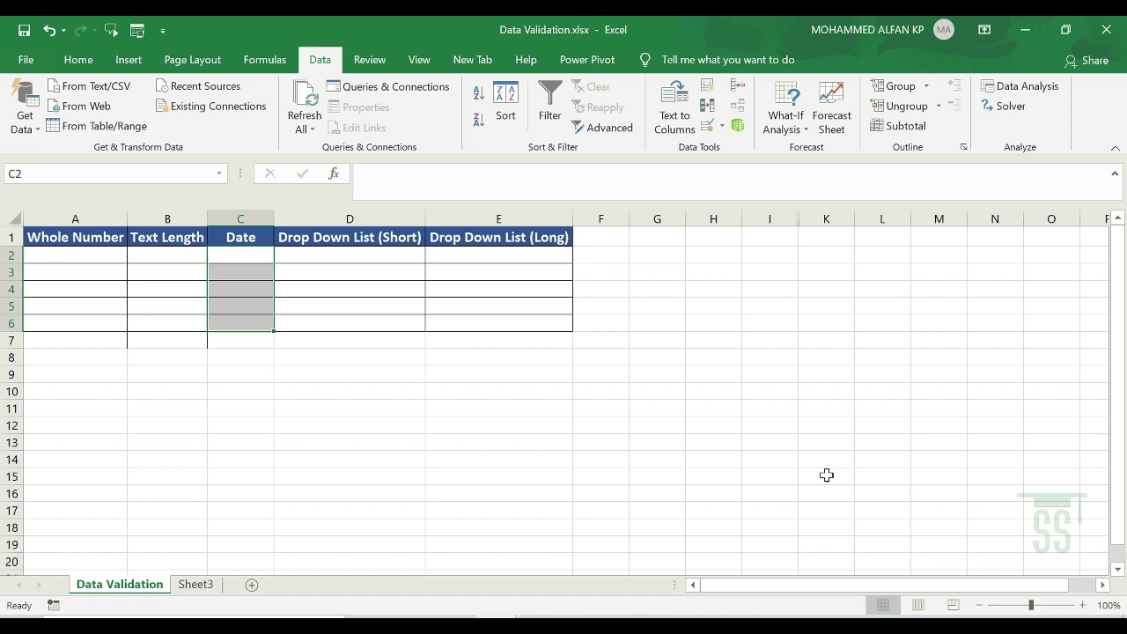
Try to enter the date 09-01-2020 in cell C2 to test its custom error alert.
click(217, 249)
text(09-01-2021)
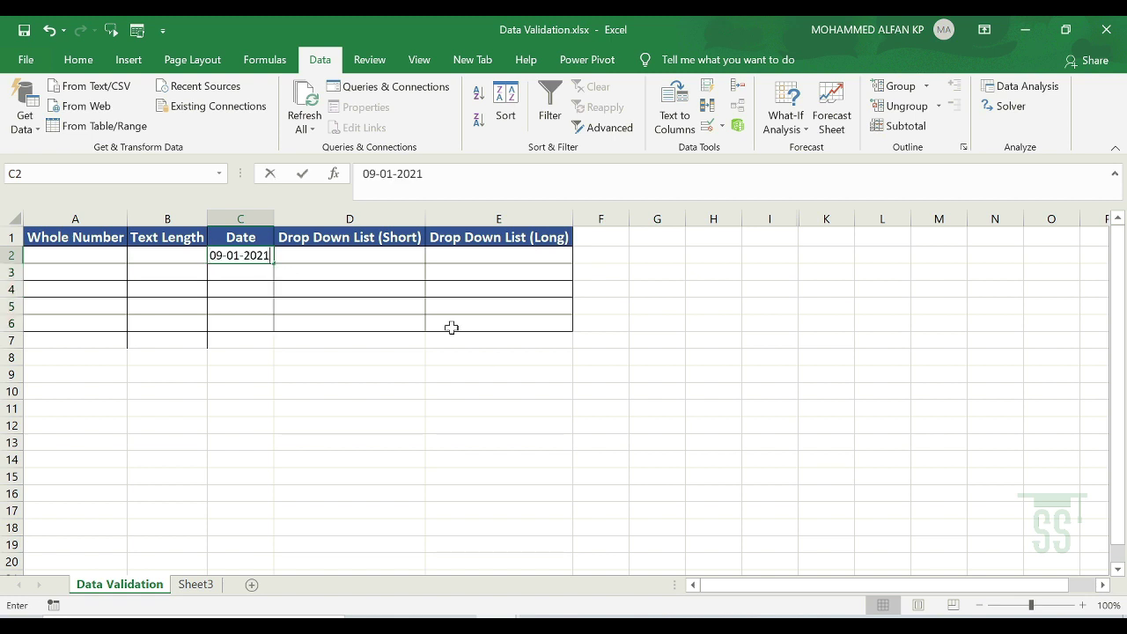
click(477, 178)
text(0)
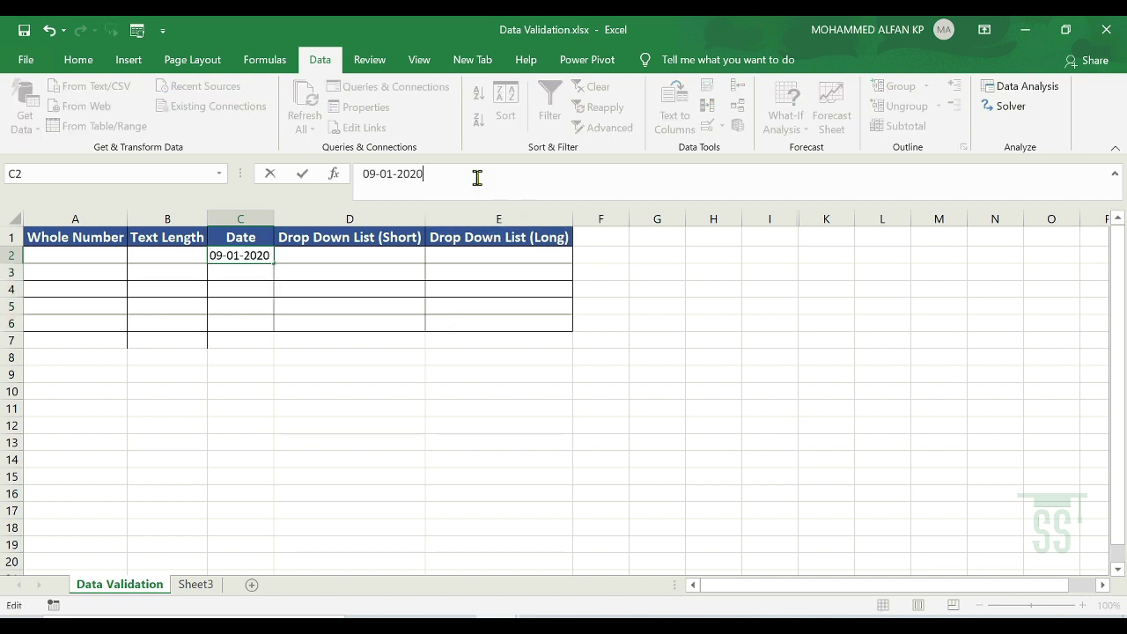
key(Return)
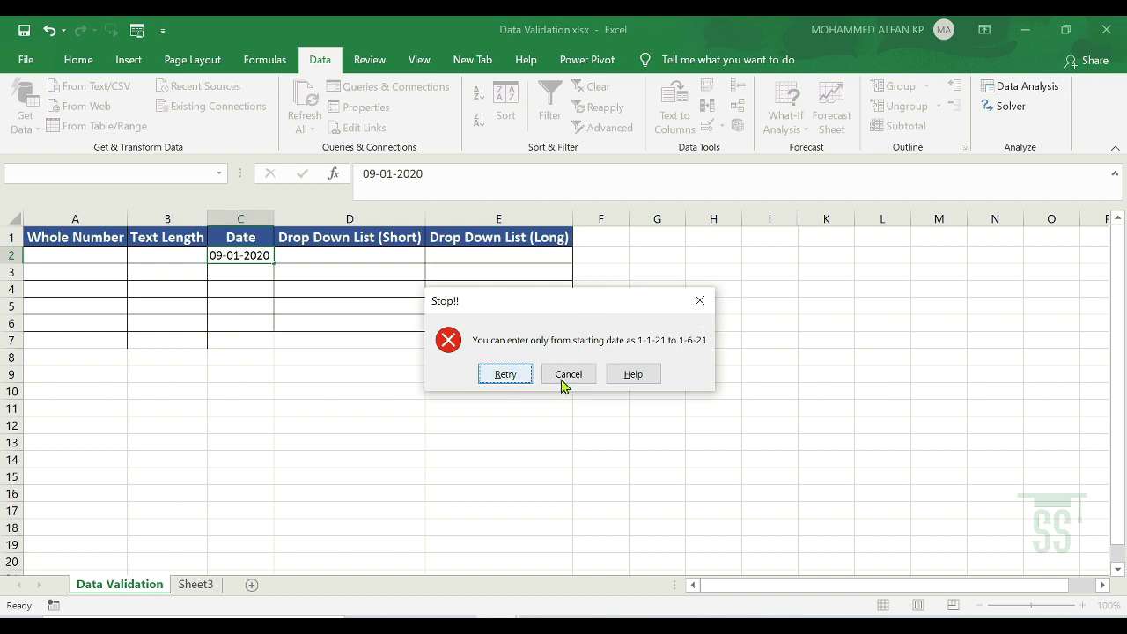
click(515, 378)
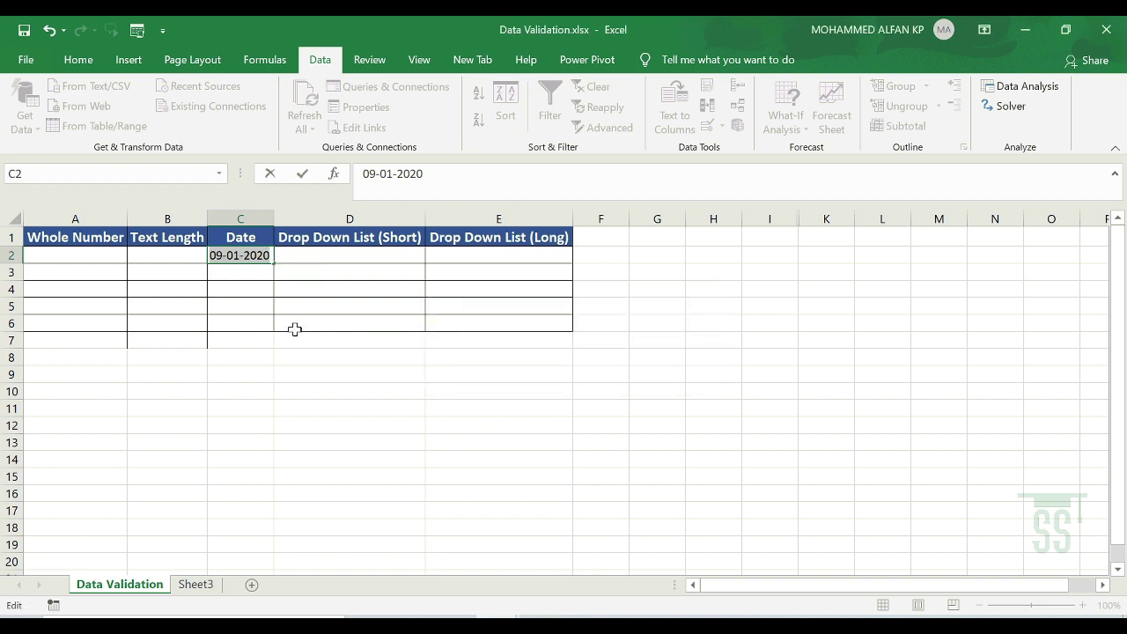
key(Escape)
click(299, 408)
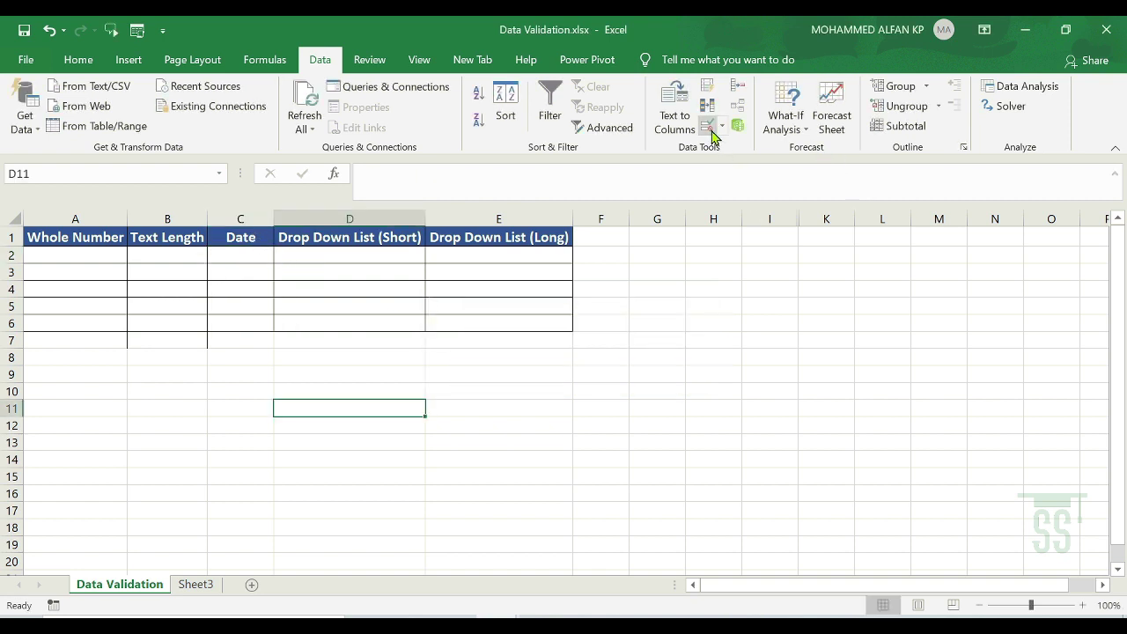
click(709, 126)
click(674, 322)
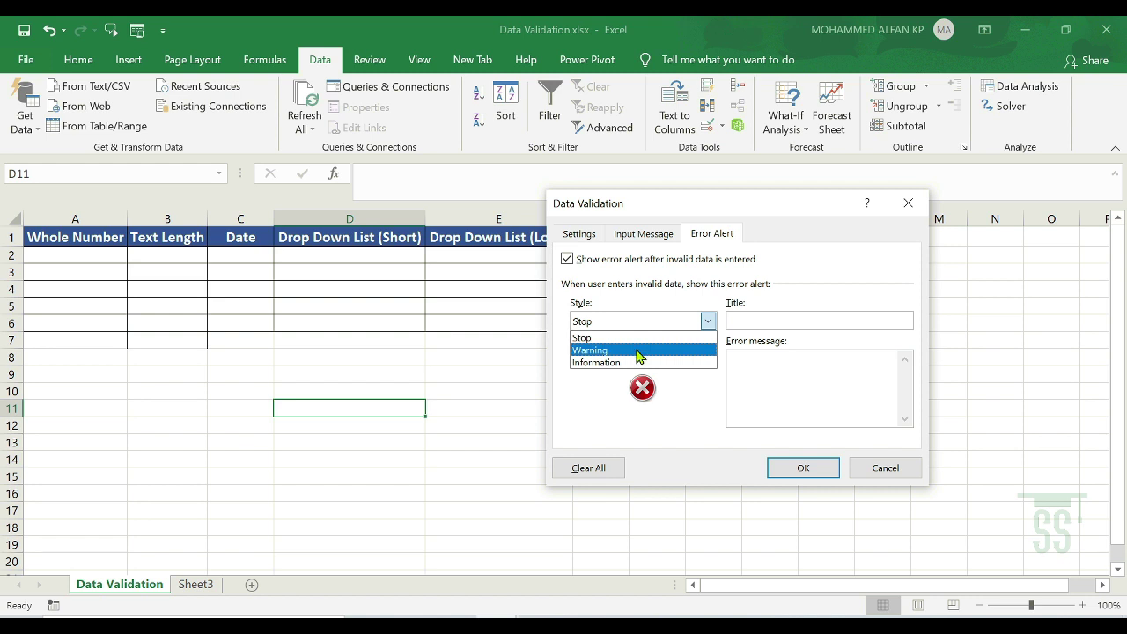
click(916, 211)
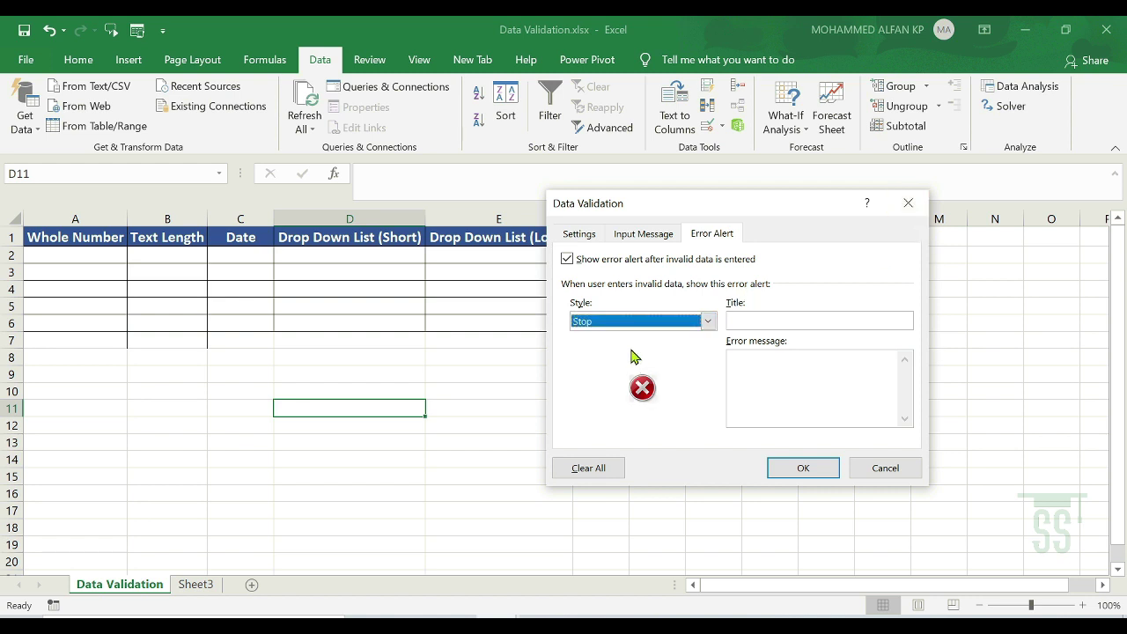
click(886, 474)
click(261, 354)
Give cells B2:B6 a Warning error alert titled "Warning!" reading "YOU CAN ENTER ONLY MIN 4 CHAR AND MAX 6 CHAR".
drag(153, 252, 156, 320)
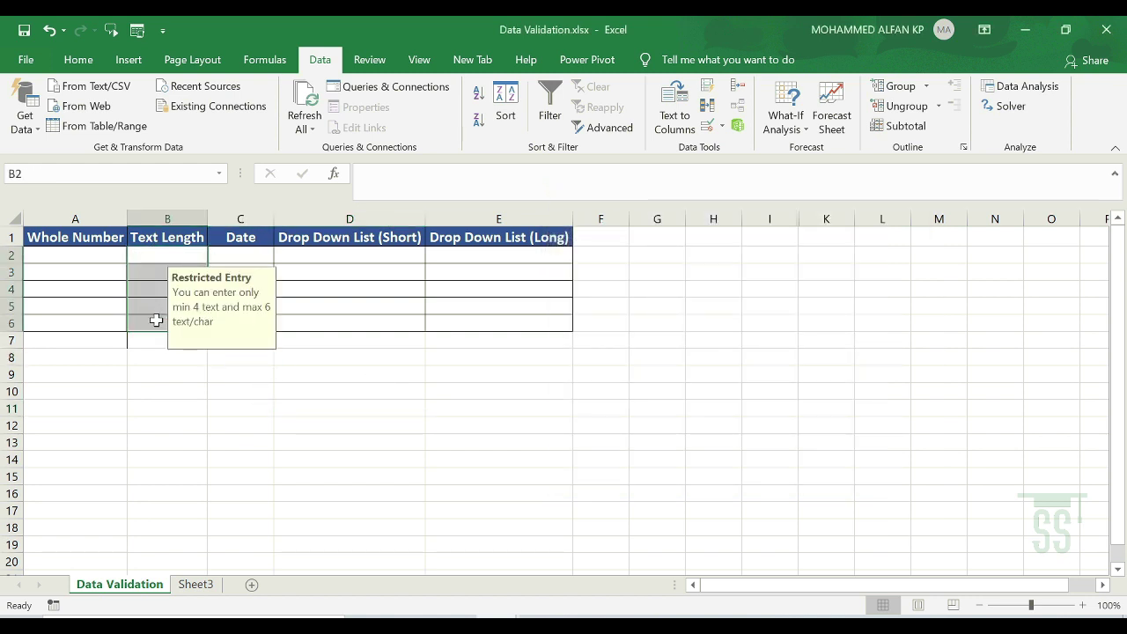
click(707, 126)
click(640, 324)
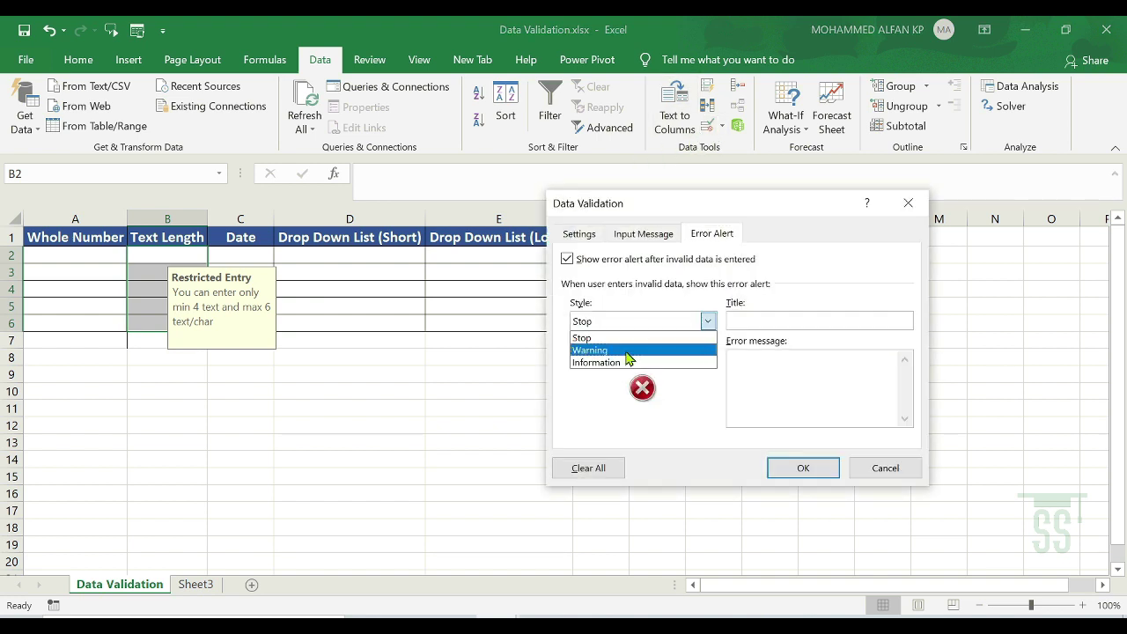
click(629, 357)
click(781, 322)
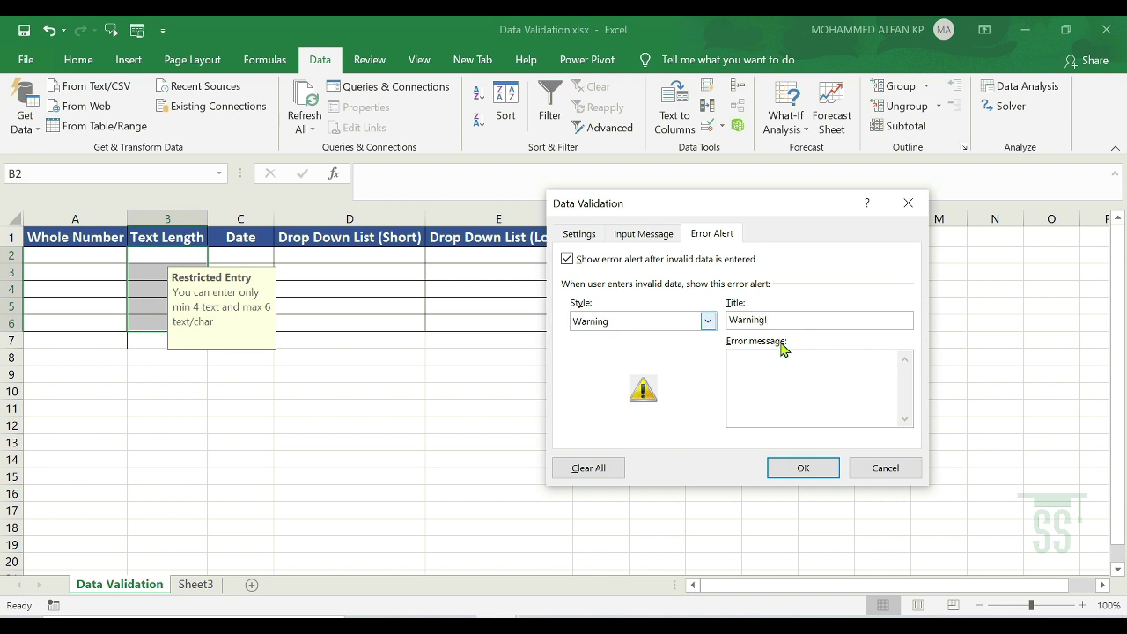
text(YOU CAN ENTER ONLY MIN 4 CHAR AND MAX 6 CHAR)
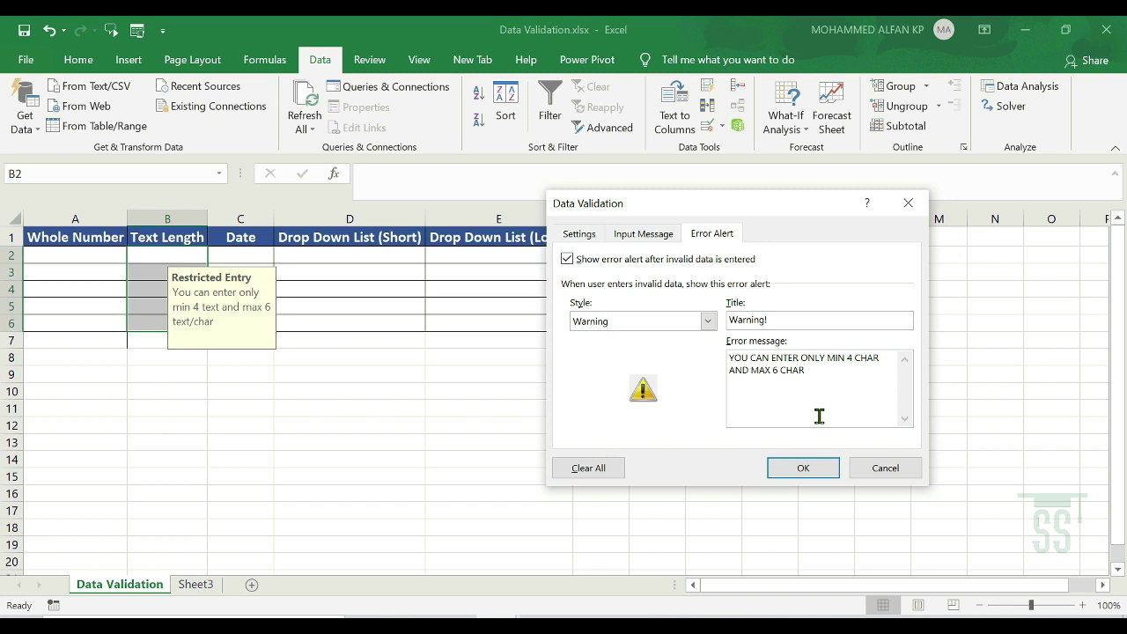
click(805, 471)
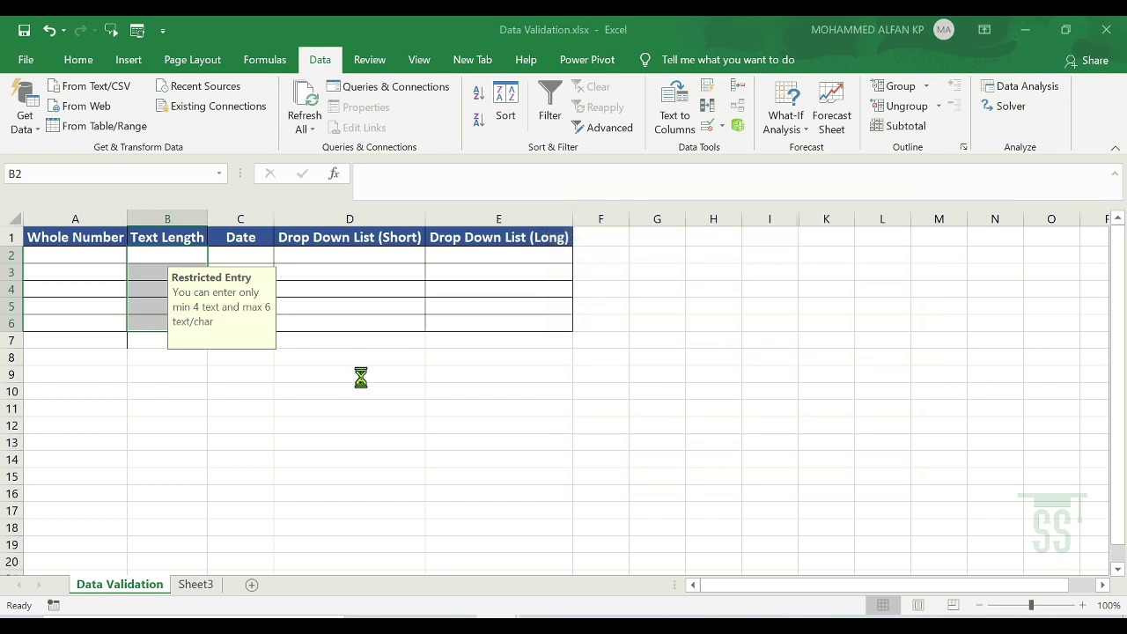
Enter A in cell B2 to test its Warning alert and choose to continue with the invalid entry.
click(138, 255)
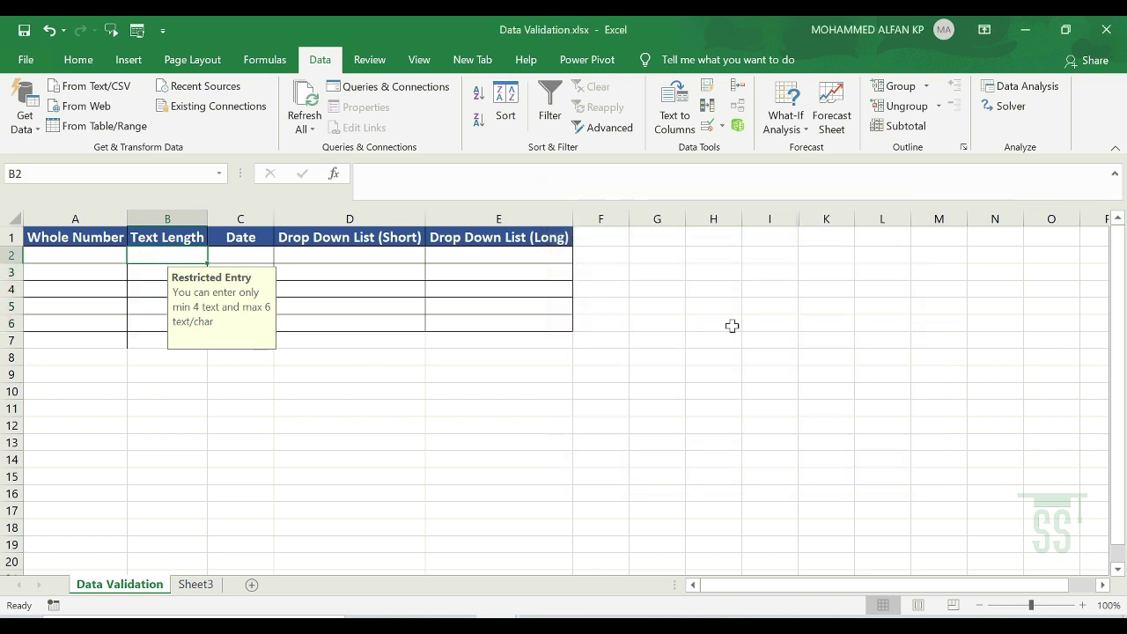
text(A)
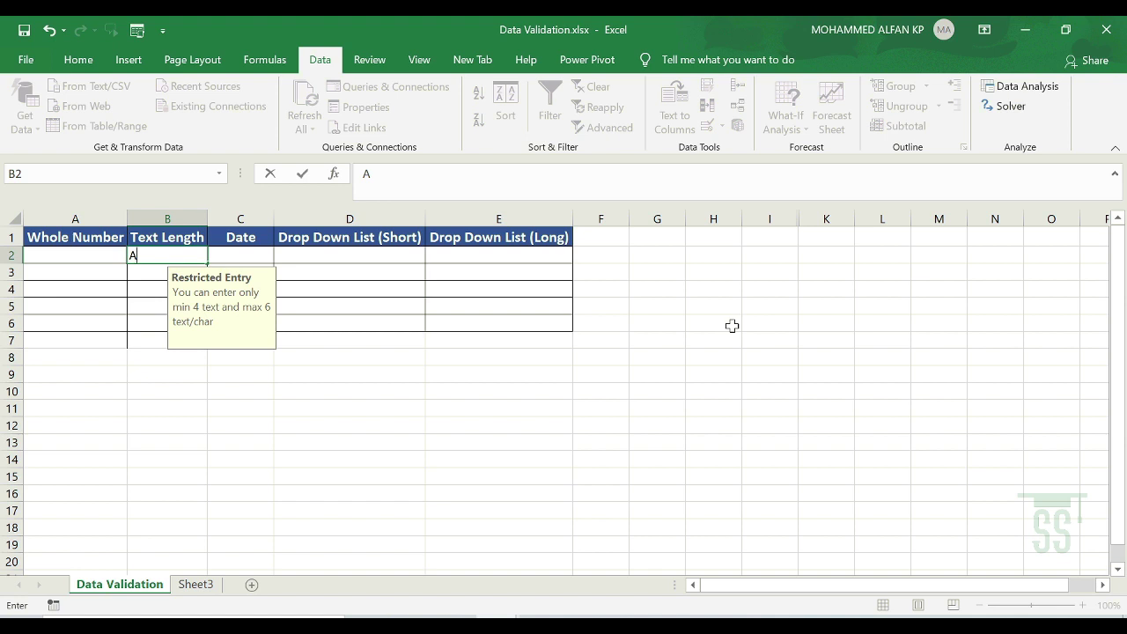
key(Return)
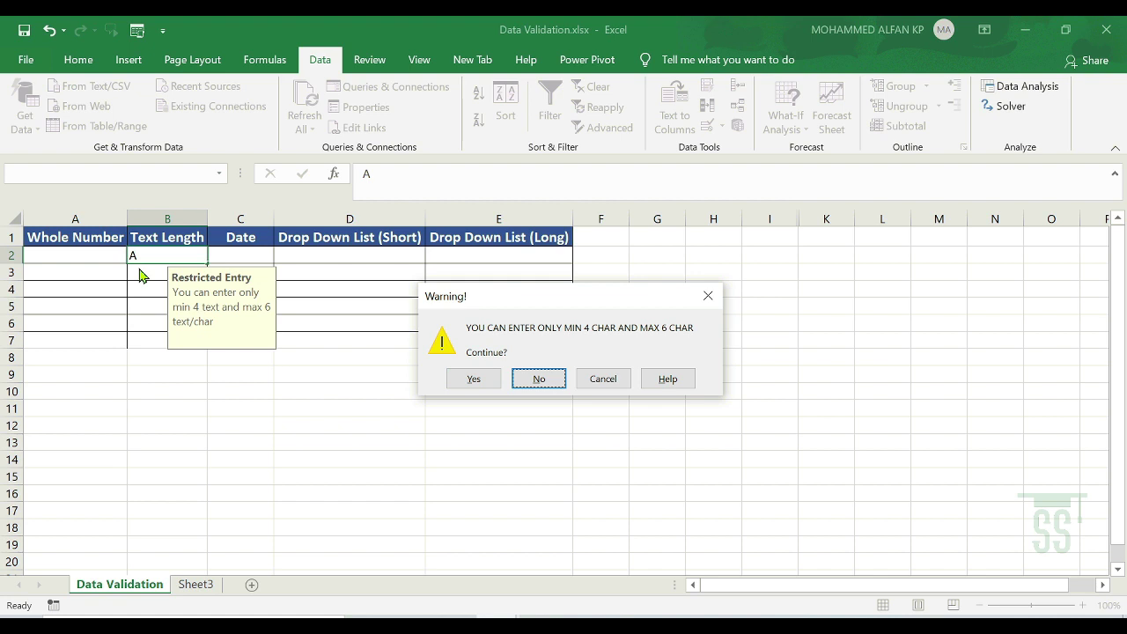
click(474, 378)
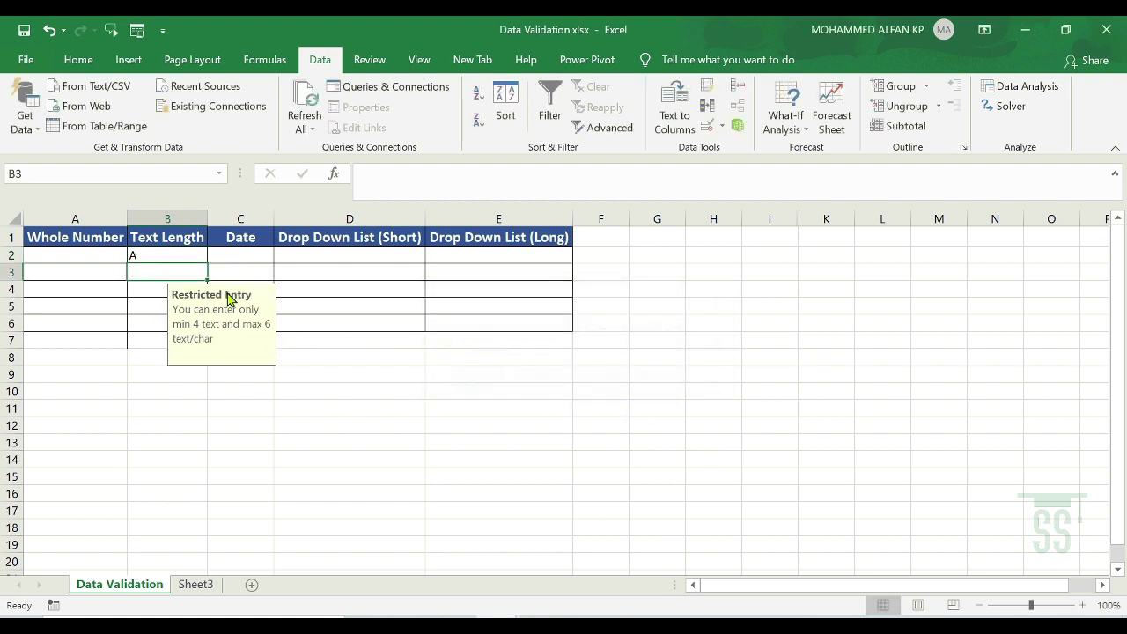
Recommit the entry in cell B2, decline the warning and correct the text to ABCD.
click(159, 258)
double_click(159, 258)
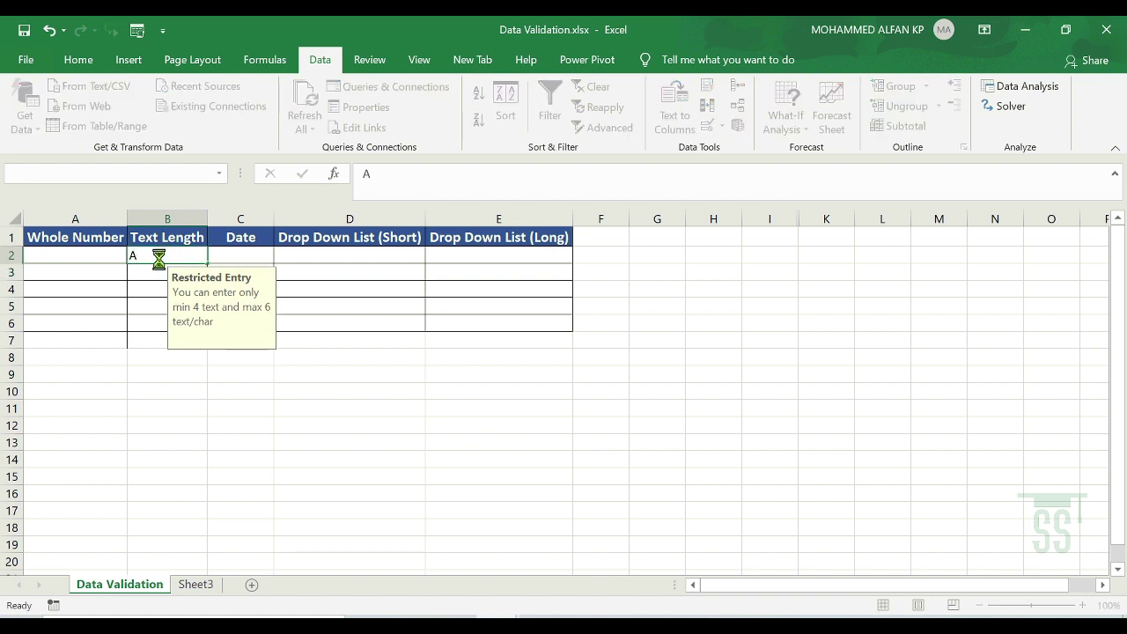
key(Return)
click(551, 384)
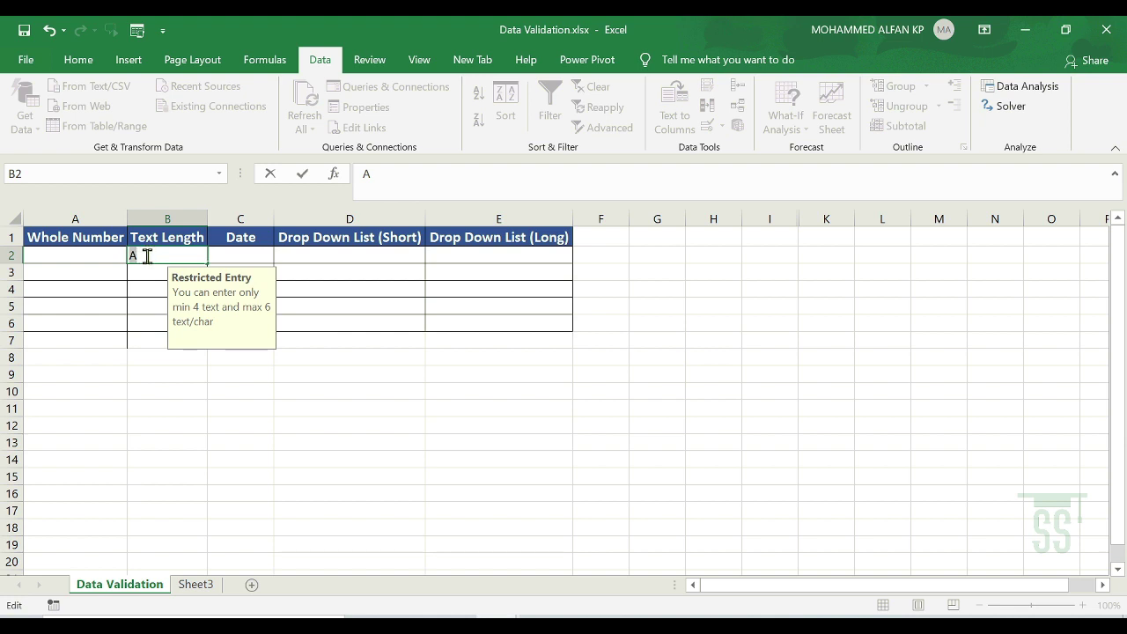
text(BCD)
key(Return)
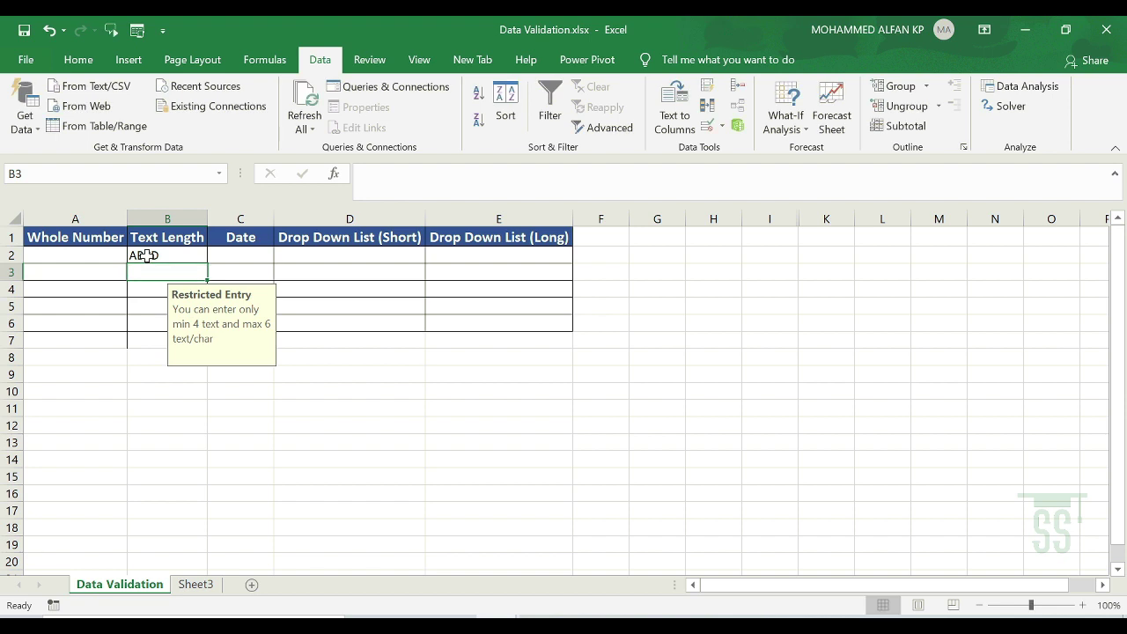
Examine the error alert styles in the data validation of cell B2 and leave without changes.
click(146, 255)
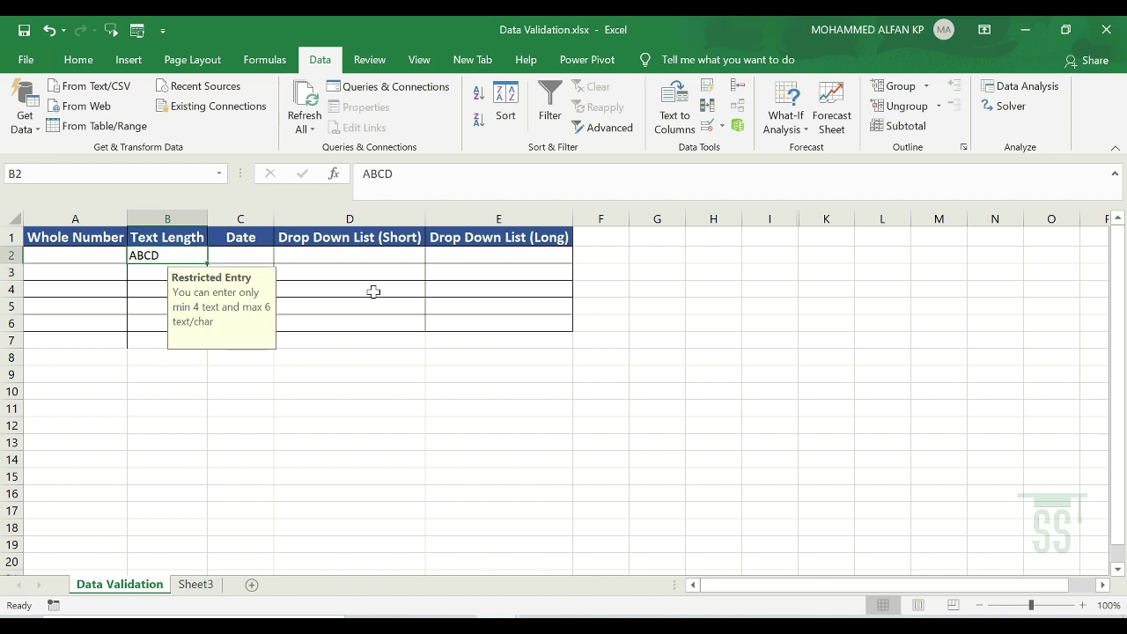
click(709, 128)
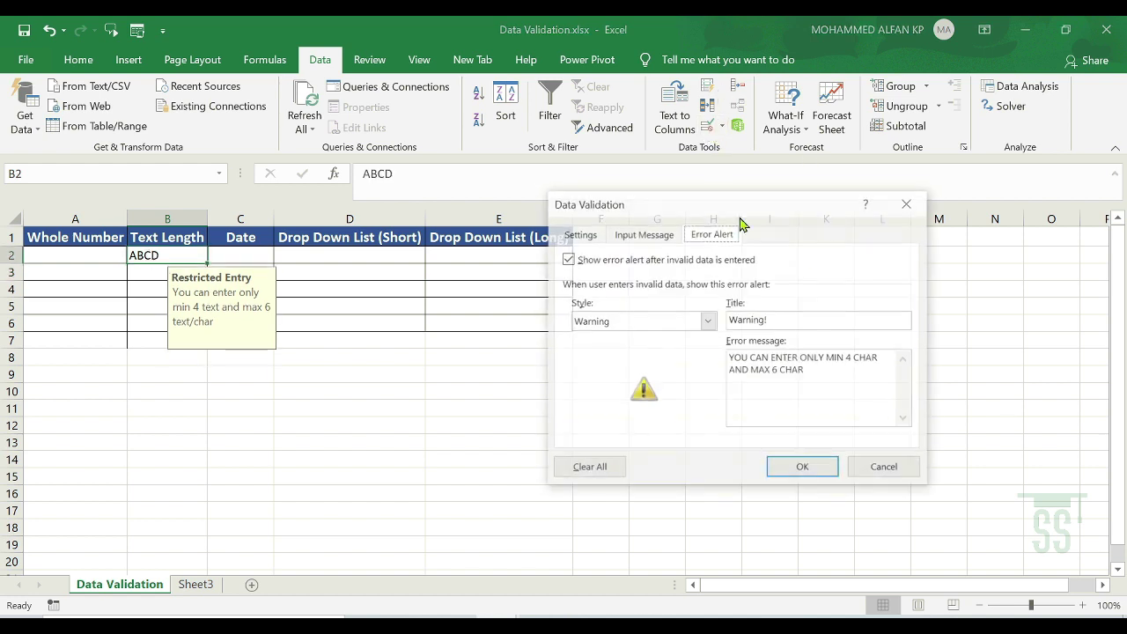
click(707, 321)
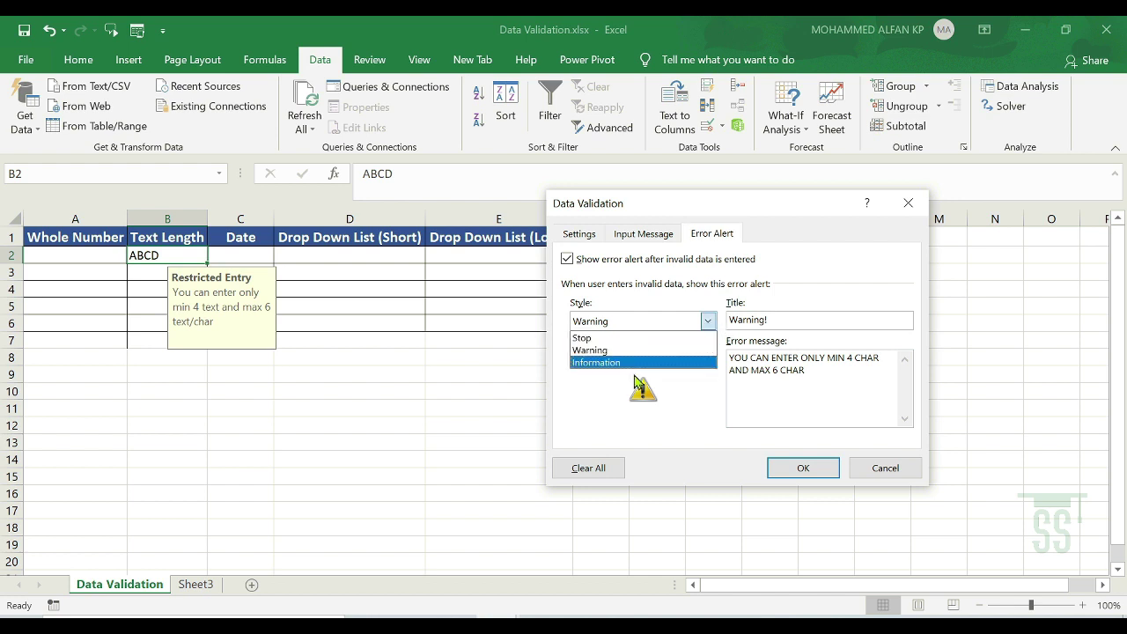
click(916, 216)
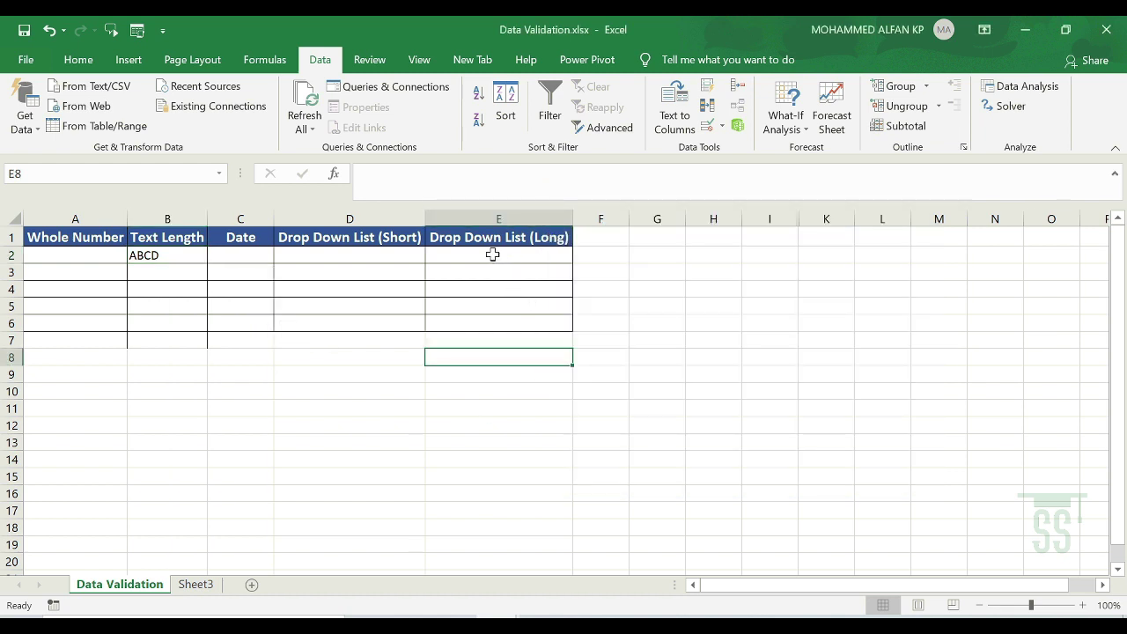
Give cells D2:D6 an Information error alert titled "Not Accept" reading "Not Accept apart from 5 products (A,B,C,D,E)".
click(493, 254)
click(387, 255)
drag(387, 254, 387, 323)
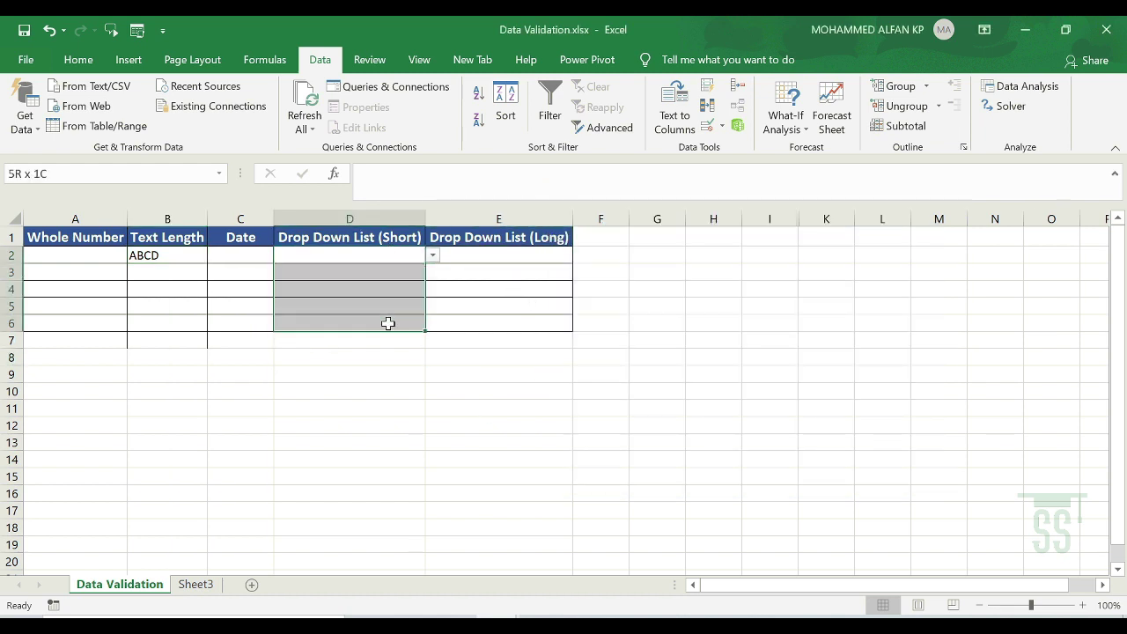
click(710, 125)
click(708, 322)
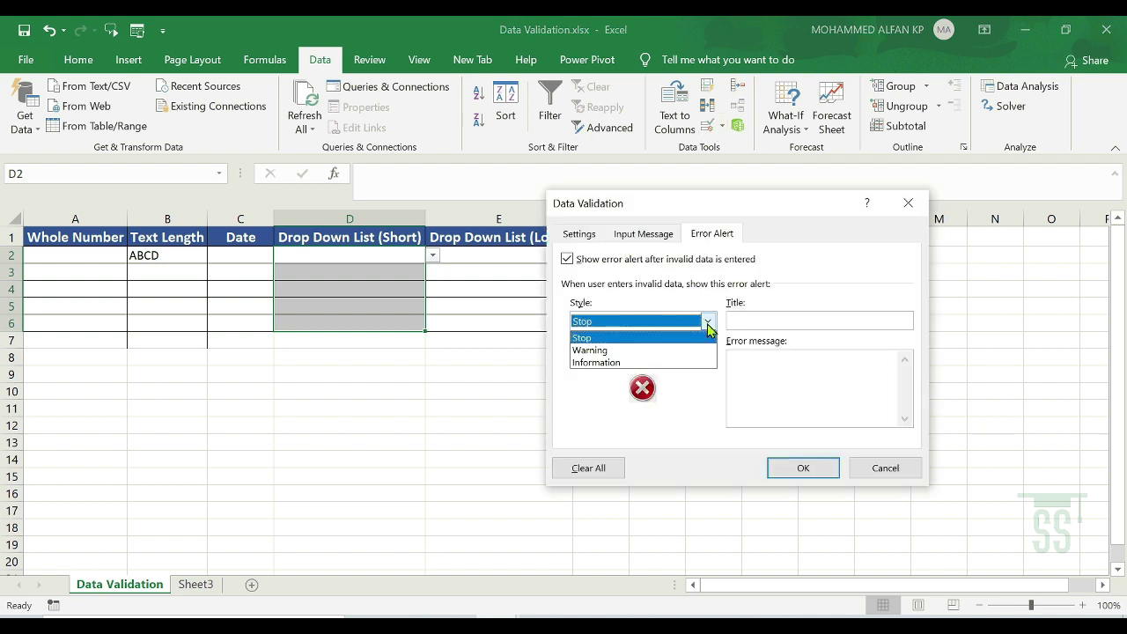
click(643, 362)
click(779, 321)
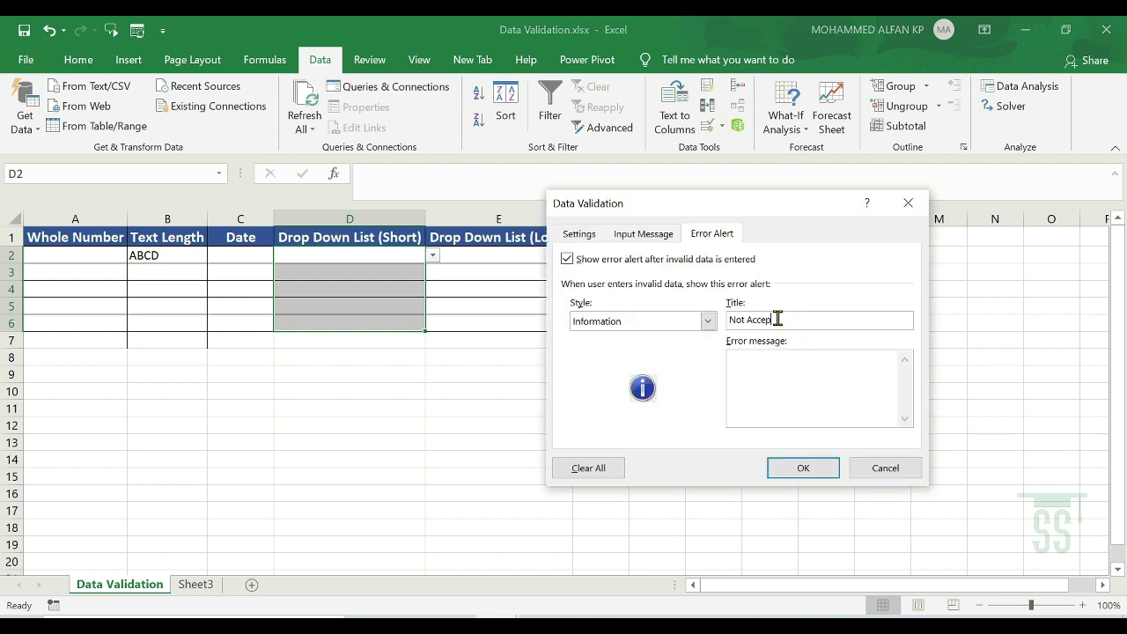
text(Not Accept)
click(790, 371)
text(Not Accept apart from 5 products (A,B,C,D,E))
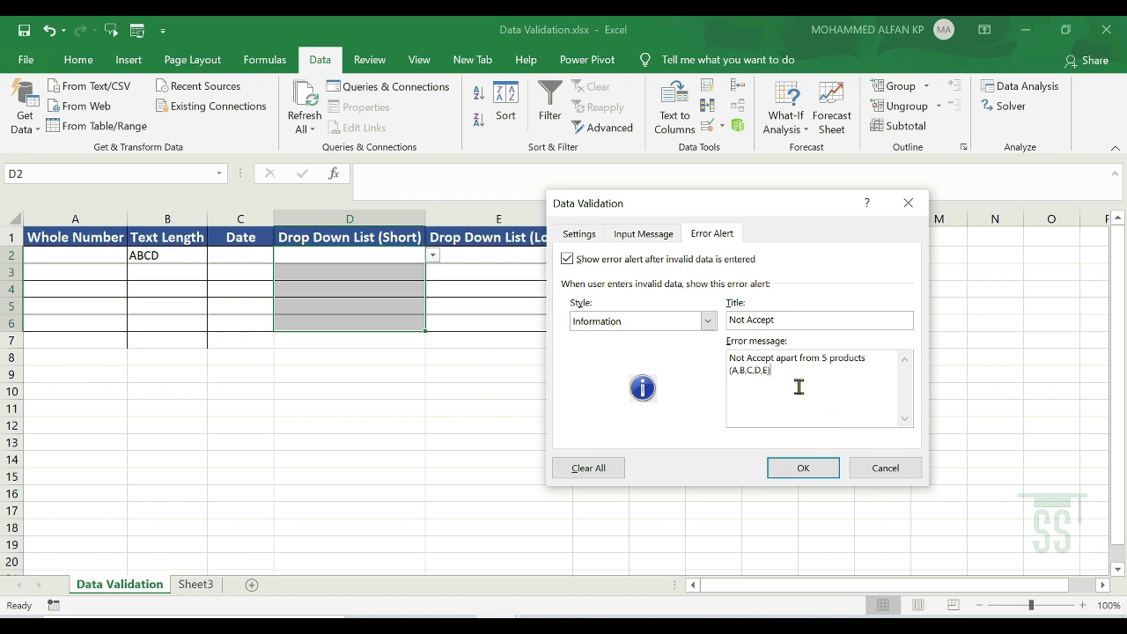
click(790, 465)
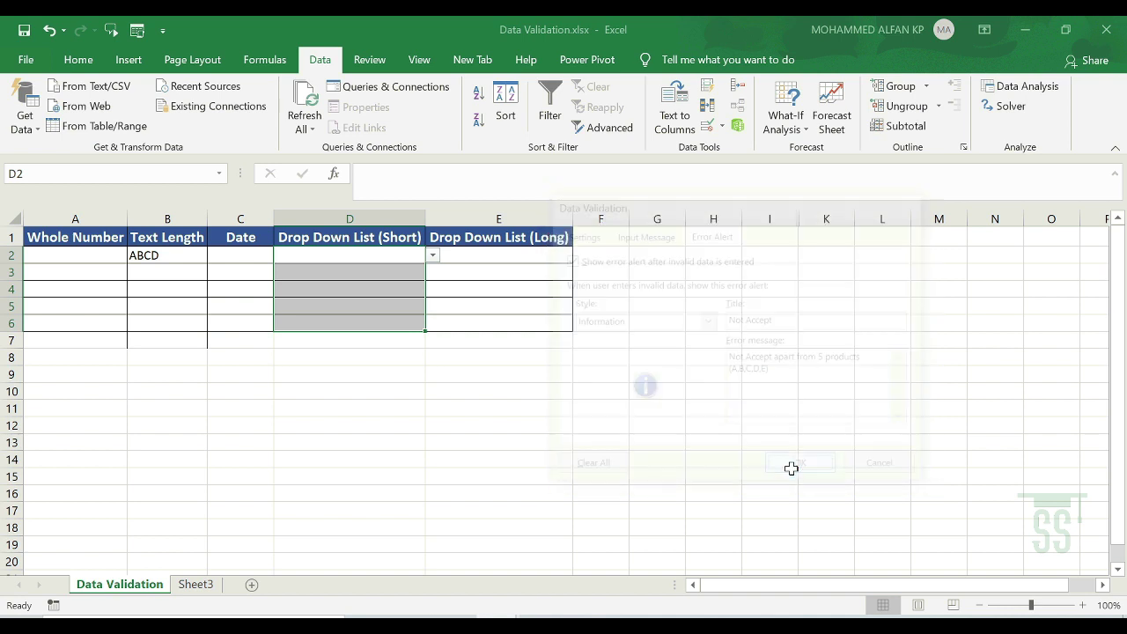
Choose B from the drop-down list in cell D2.
click(659, 408)
click(377, 262)
click(432, 255)
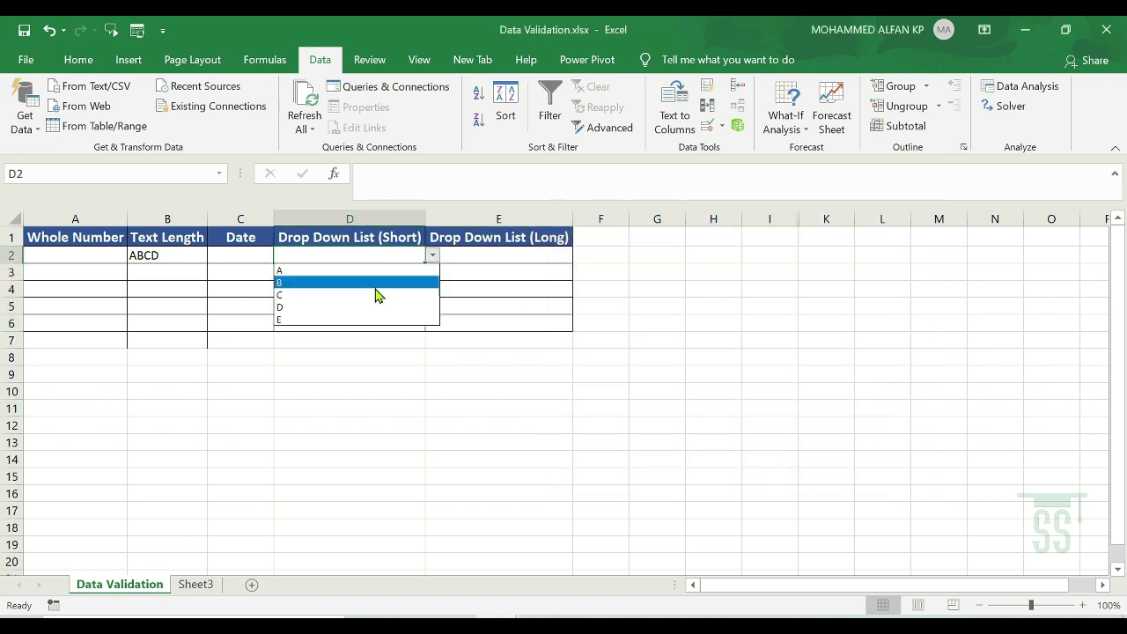
click(377, 280)
Enter the unlisted value F in cell D3 to test its Information alert and accept the entry.
click(377, 278)
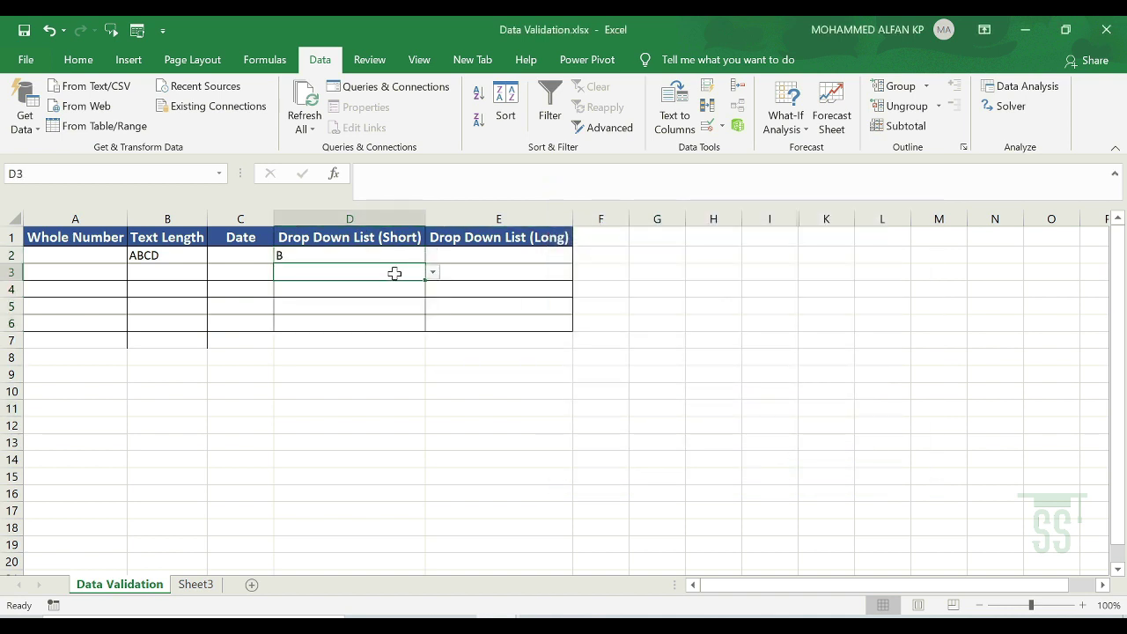
text(F)
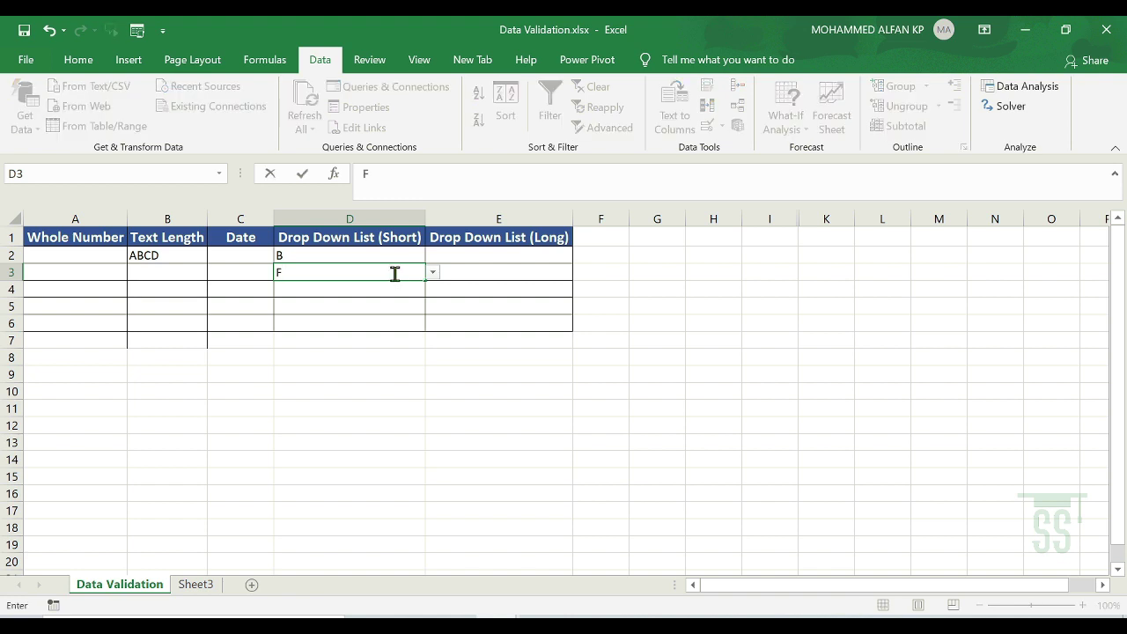
key(Return)
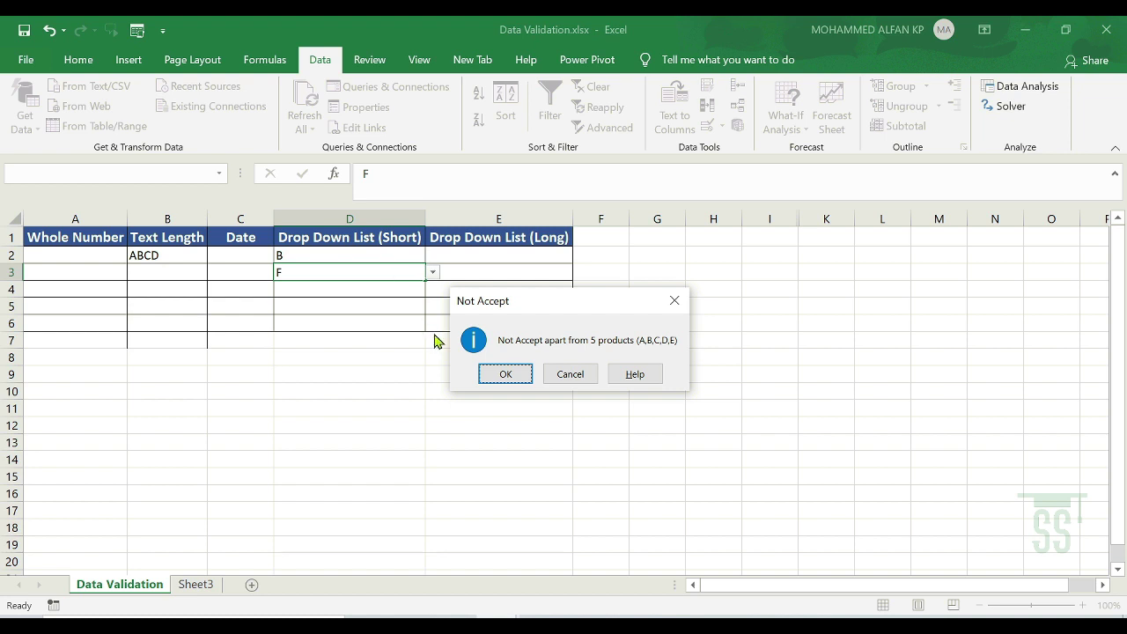
click(505, 373)
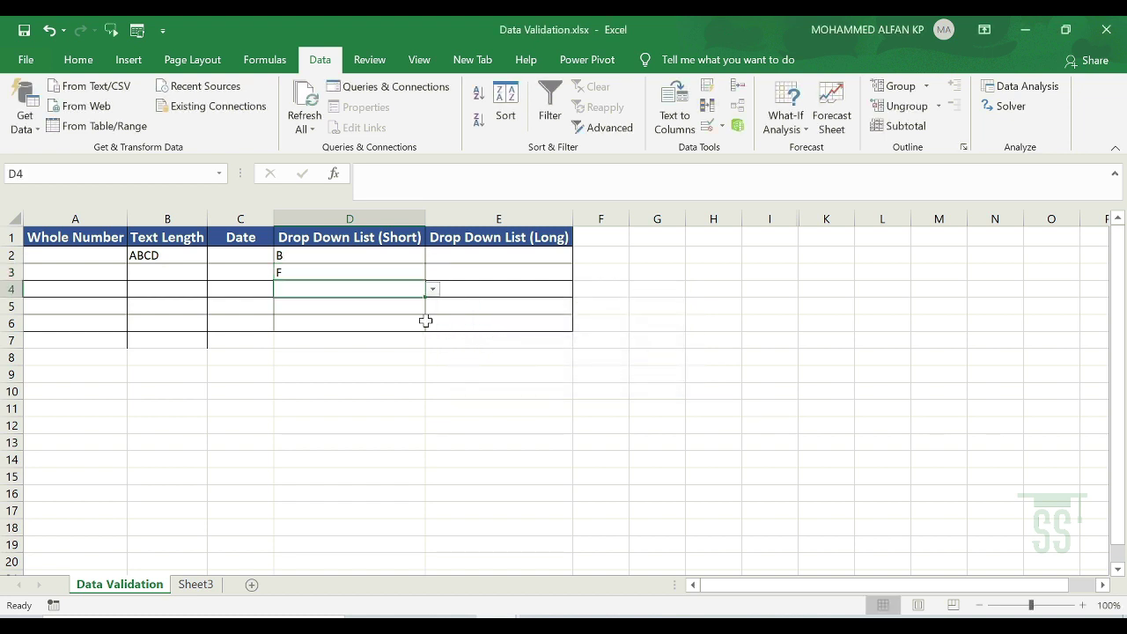